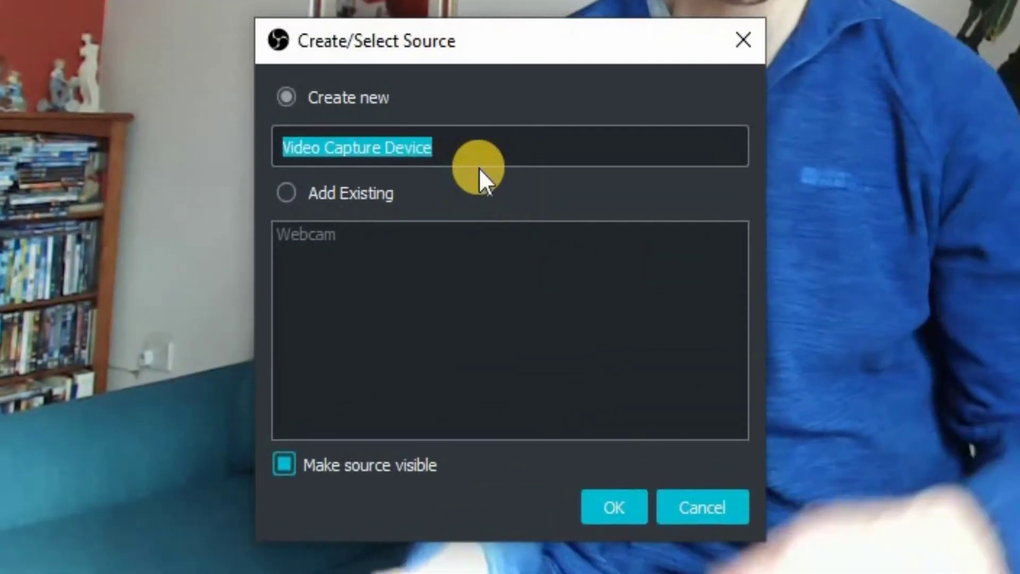
Name the new video source 'Computer cam' and set its device to USB Video Device.
{"action": "type", "text": "Compu"}
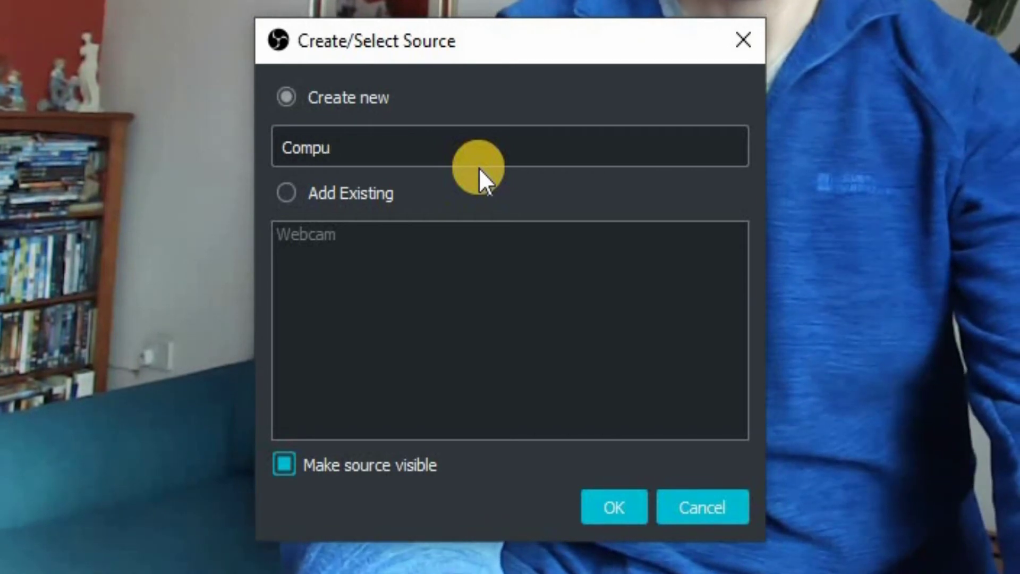
{"action": "type", "text": "ter c"}
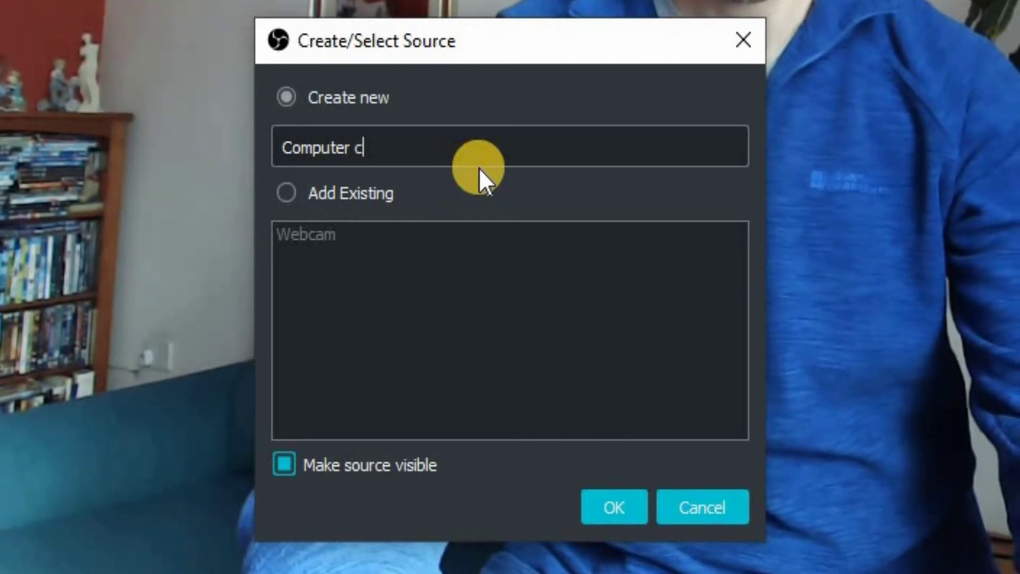
{"action": "type", "text": "am"}
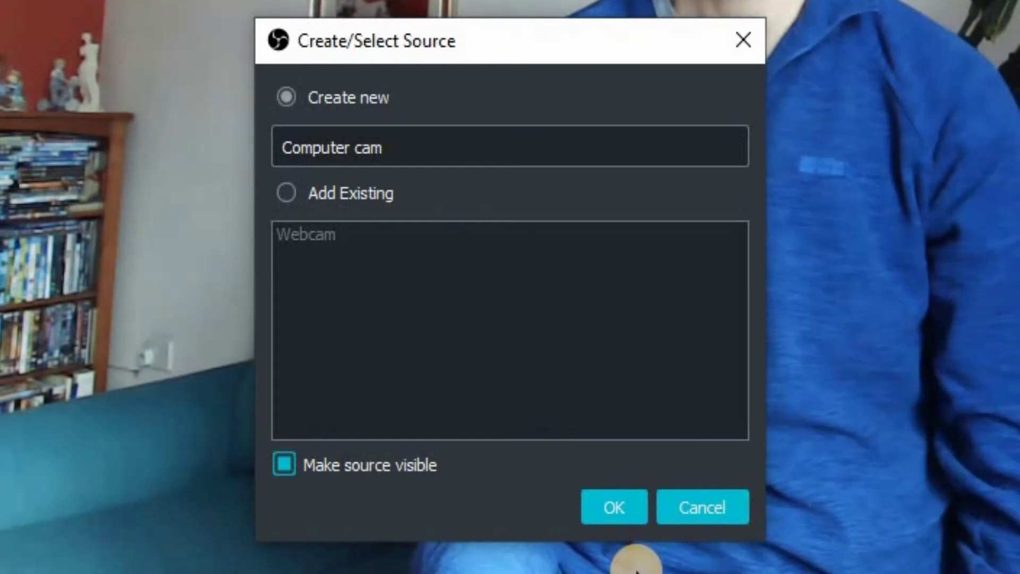
{"action": "left_click", "coordinate": [625, 513]}
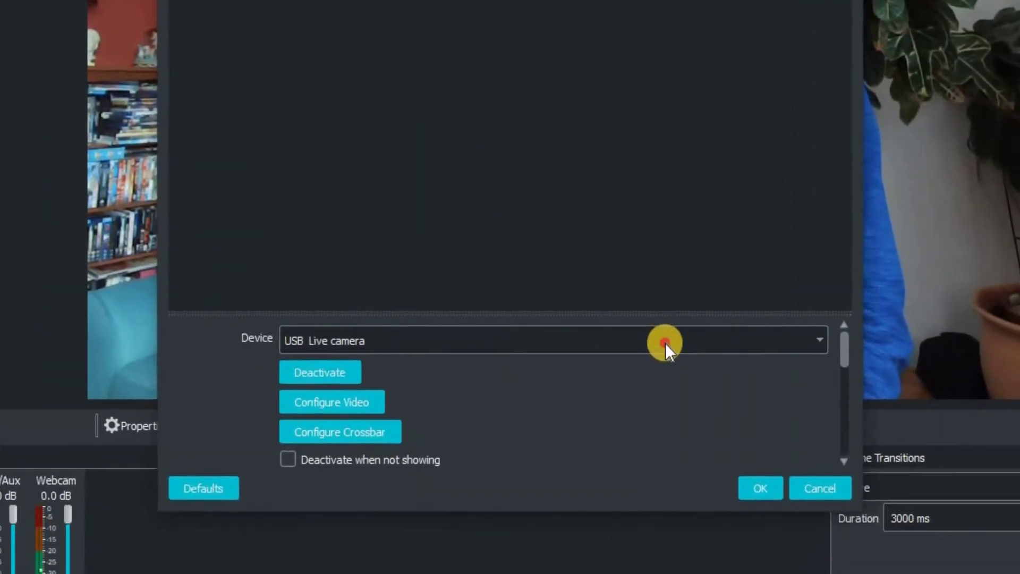
{"action": "left_click", "coordinate": [665, 343]}
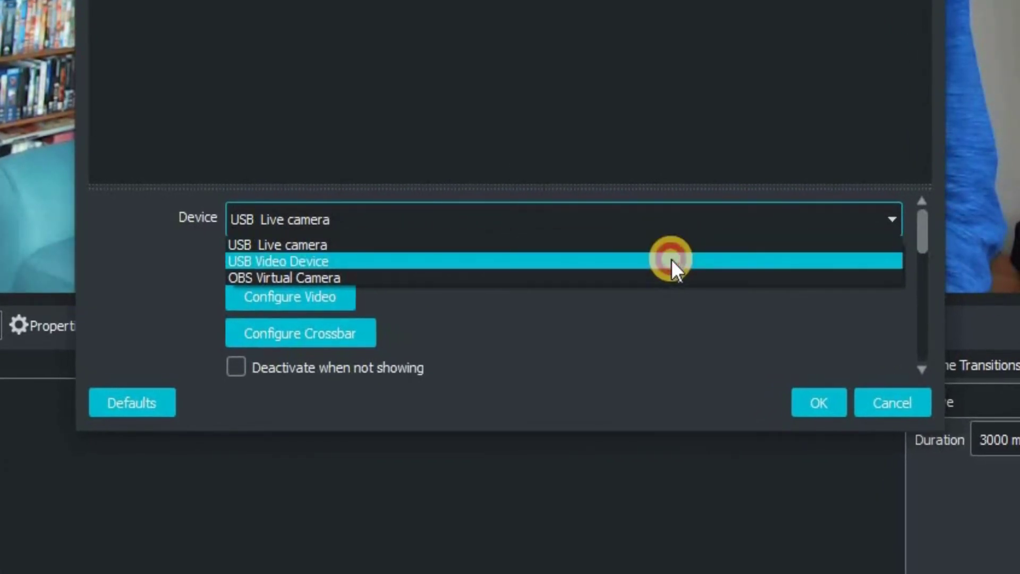
{"action": "left_click", "coordinate": [672, 261]}
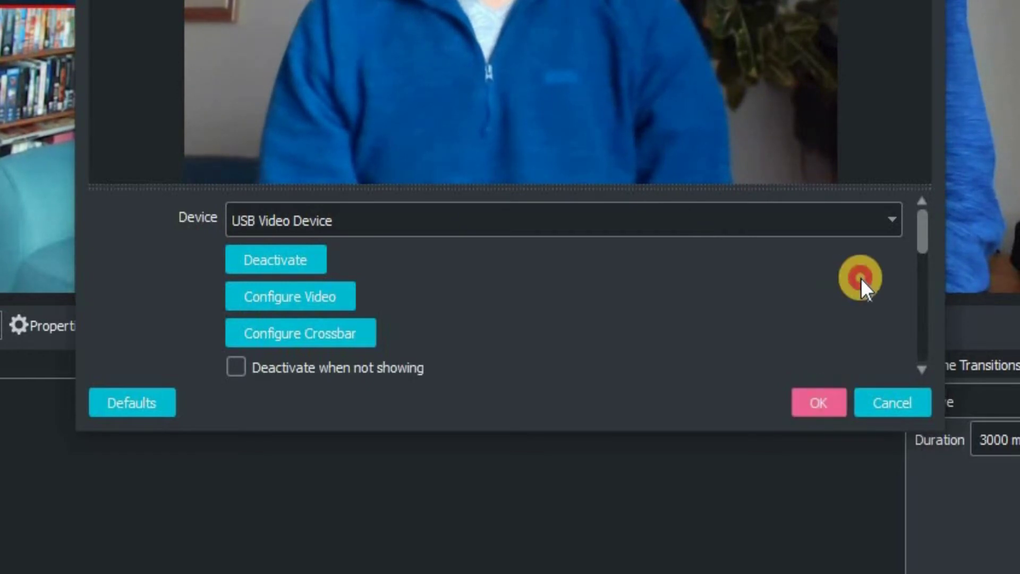
{"action": "mouse_move", "coordinate": [924, 268]}
{"action": "left_mouse_down"}
{"action": "mouse_move", "coordinate": [923, 302]}
{"action": "mouse_move", "coordinate": [925, 267]}
{"action": "mouse_move", "coordinate": [921, 280]}
{"action": "left_mouse_up"}
{"action": "left_click", "coordinate": [820, 402]}
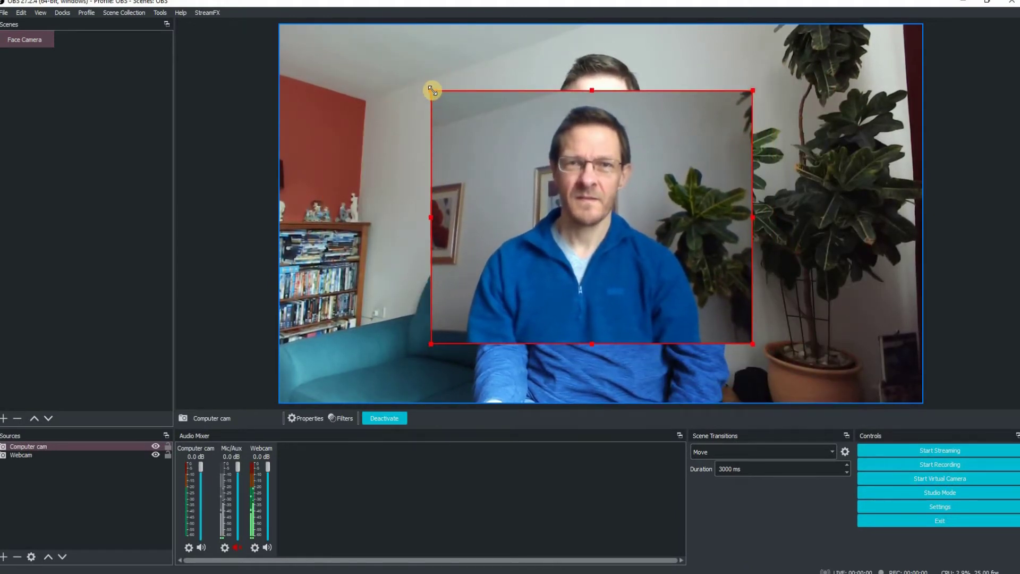
Shrink the Computer cam picture from its top-left corner and add a new empty Scene 2.
{"action": "left_click_drag", "start_coordinate": [446, 101], "coordinate": [358, 80]}
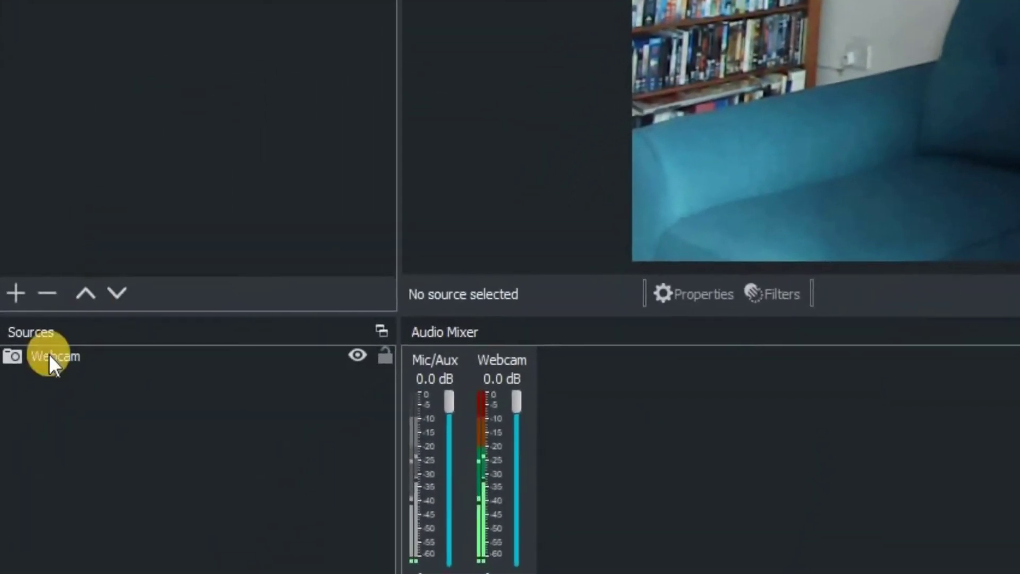
{"action": "left_click", "coordinate": [49, 354]}
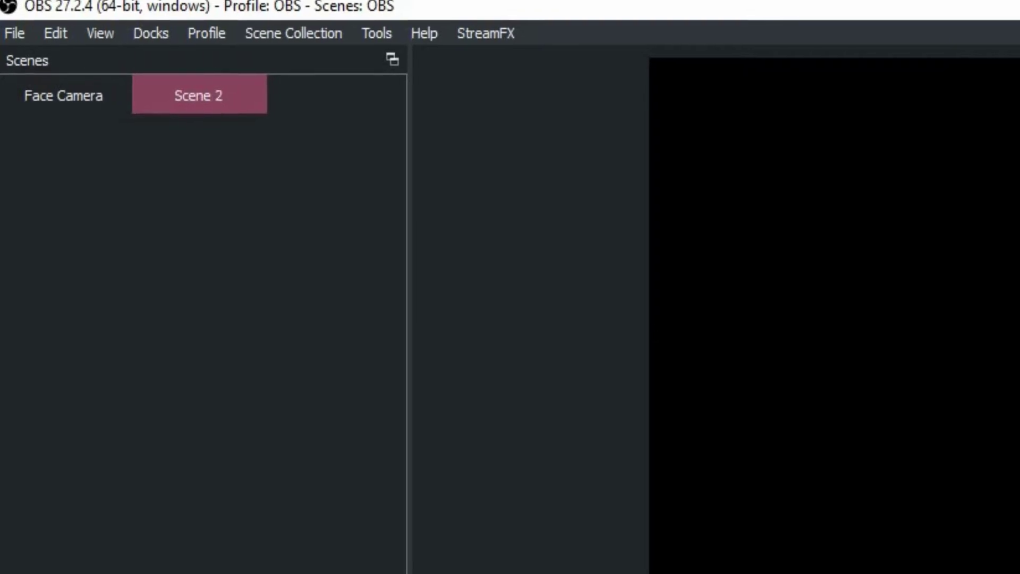
Rename Scene 2 to 'Computer camera' from its right-click menu.
{"action": "right_click", "coordinate": [225, 90]}
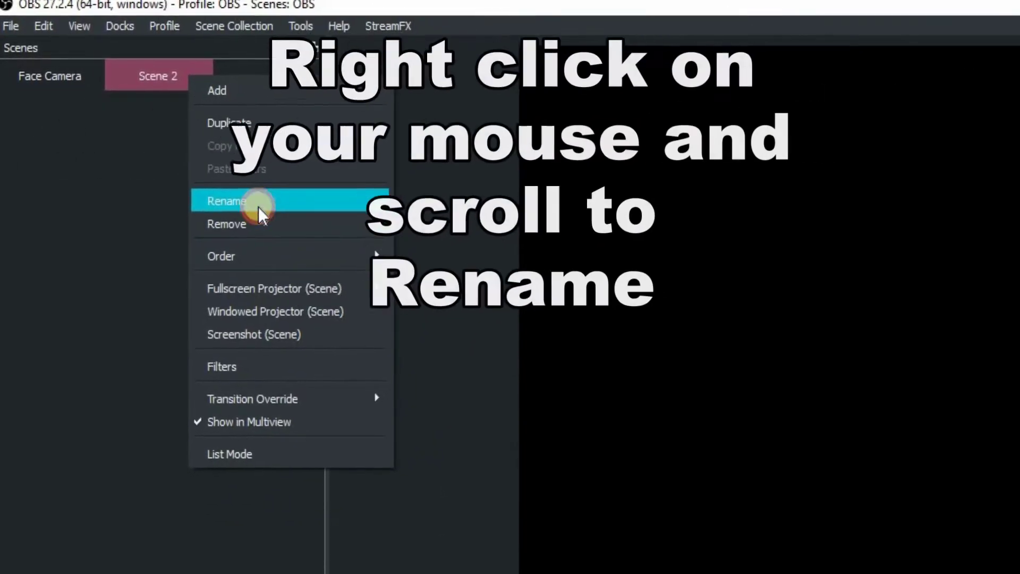
{"action": "left_click", "coordinate": [255, 205]}
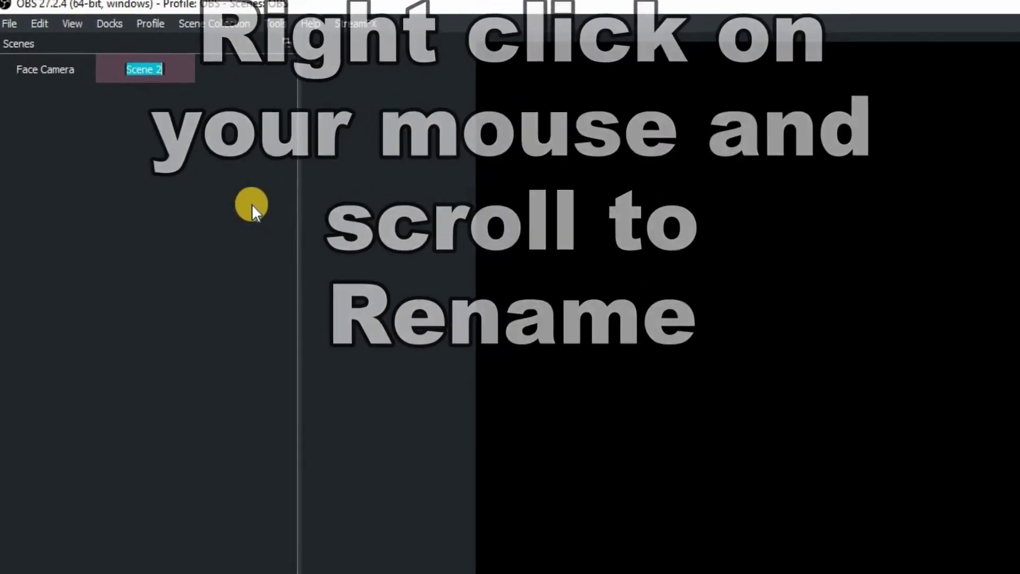
{"action": "type", "text": "Computer"}
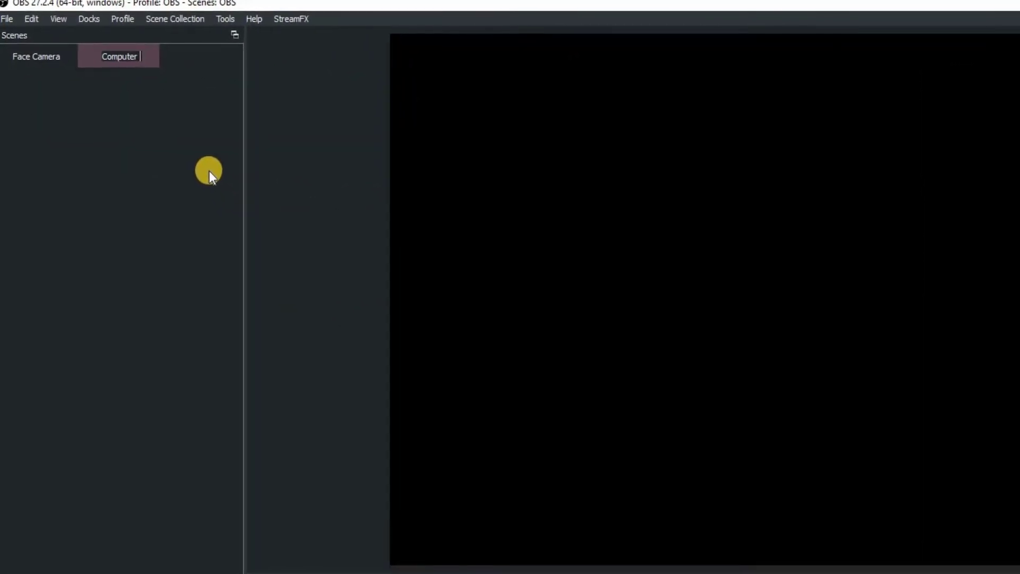
{"action": "type", "text": " camera"}
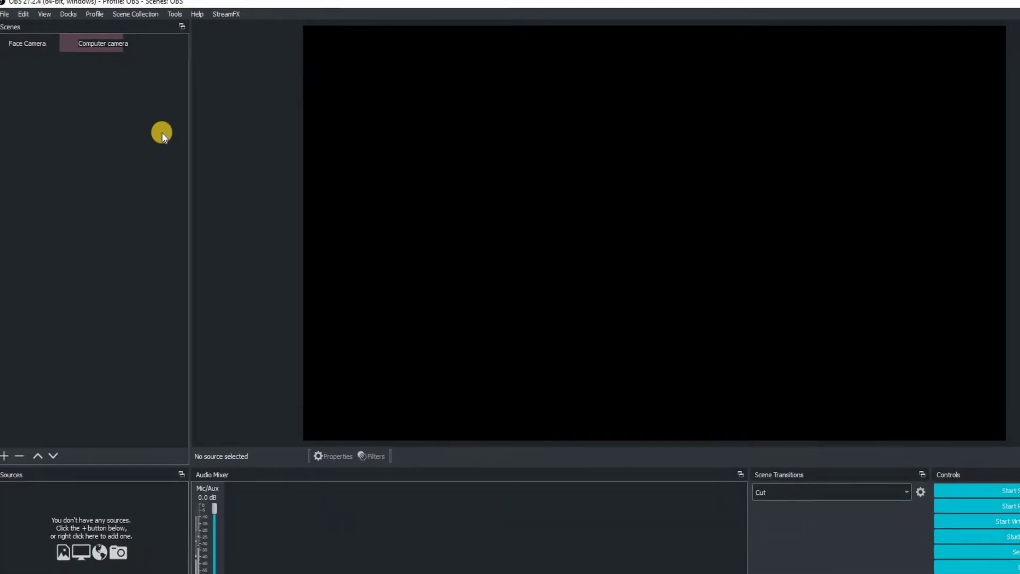
{"action": "key", "text": "Return"}
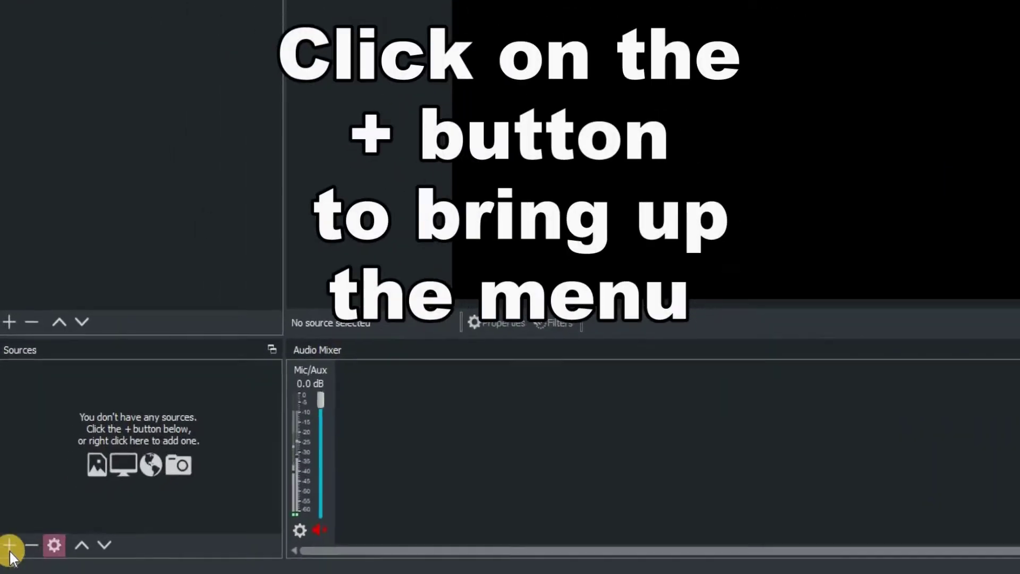
Add a Video Capture Device named 'Computer cam' using the USB Video Device.
{"action": "left_click", "coordinate": [6, 552]}
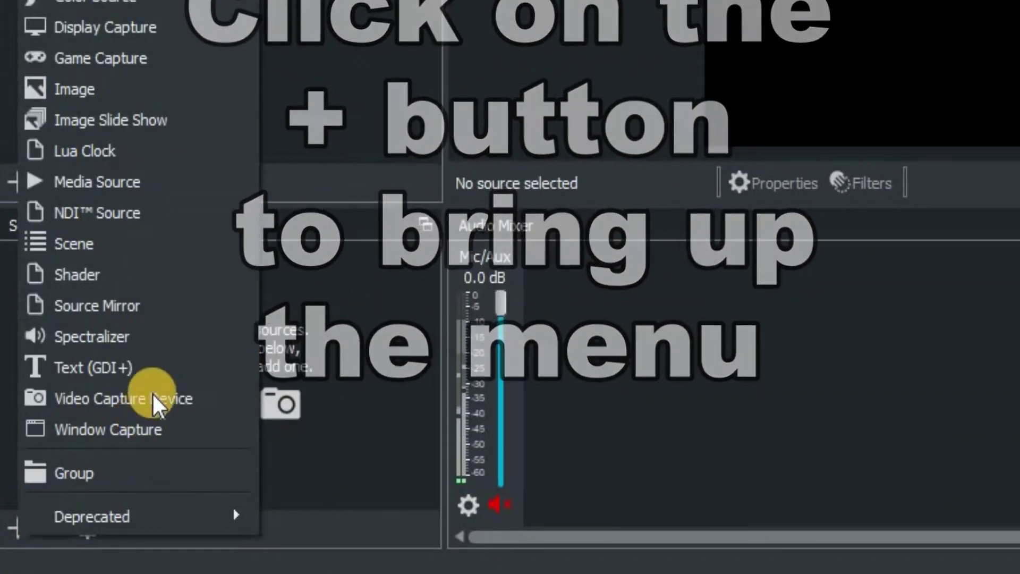
{"action": "left_click", "coordinate": [154, 399]}
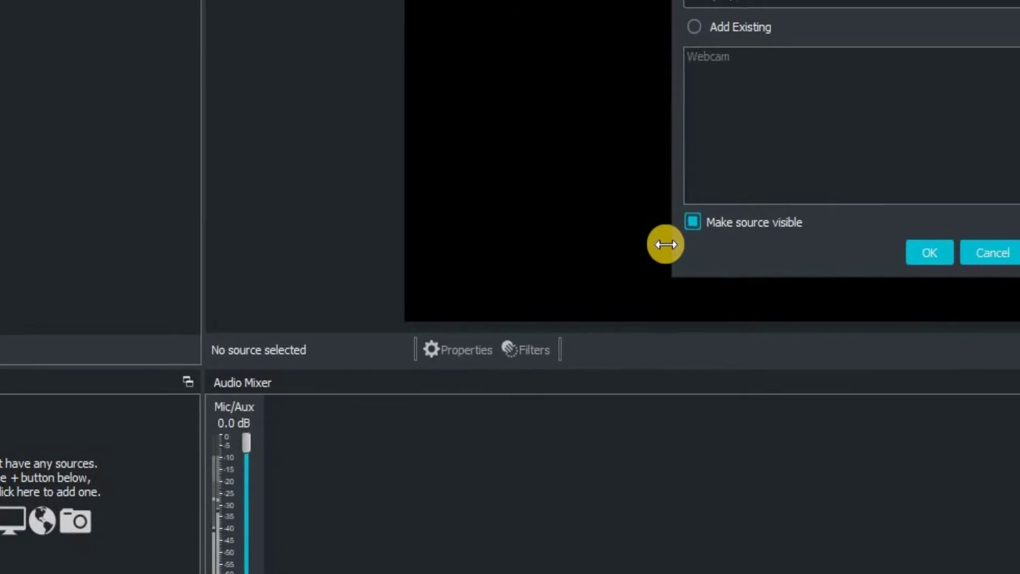
{"action": "type", "text": "cam"}
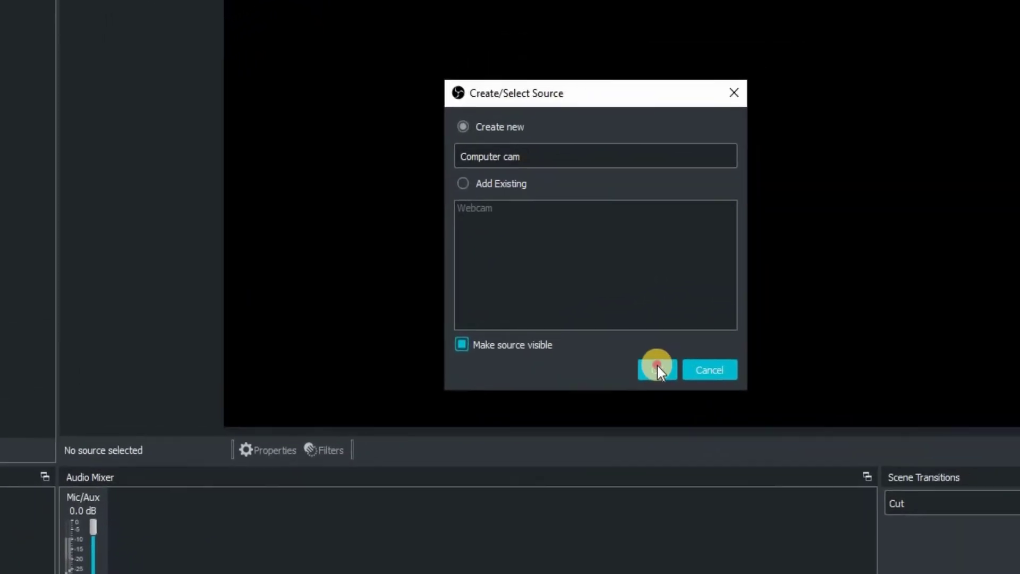
{"action": "left_click", "coordinate": [689, 355]}
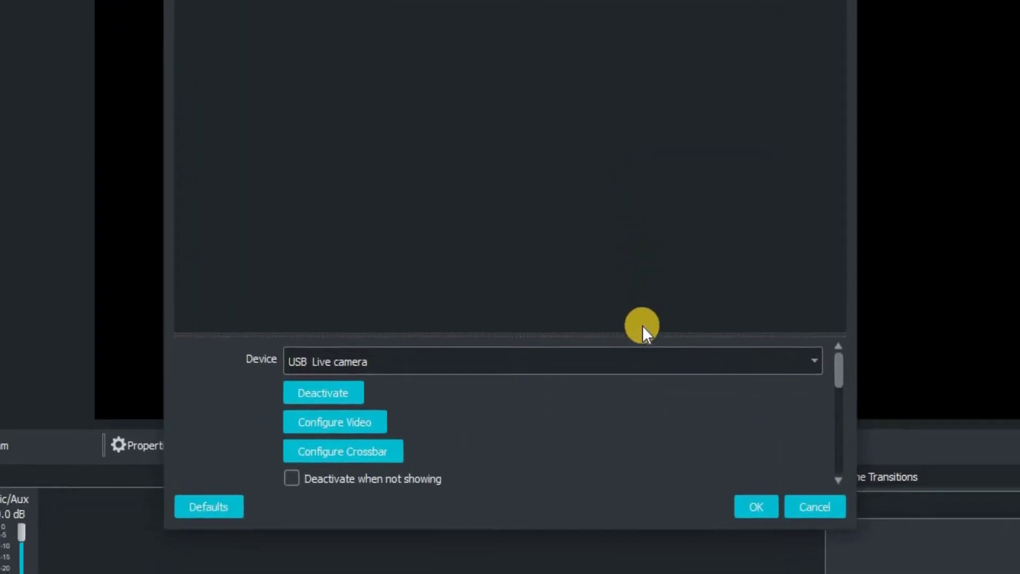
{"action": "left_click", "coordinate": [623, 397]}
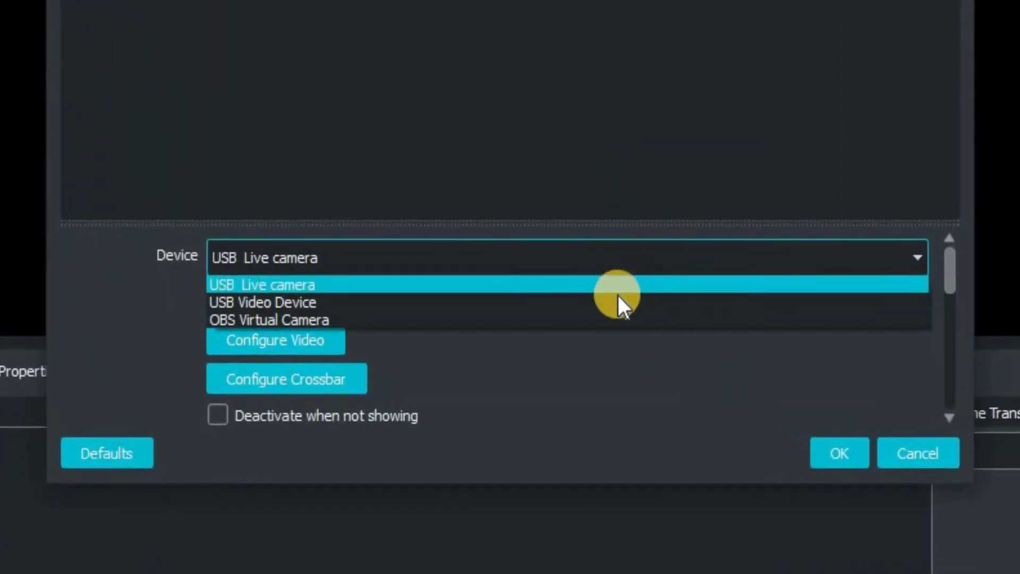
{"action": "left_click", "coordinate": [310, 306]}
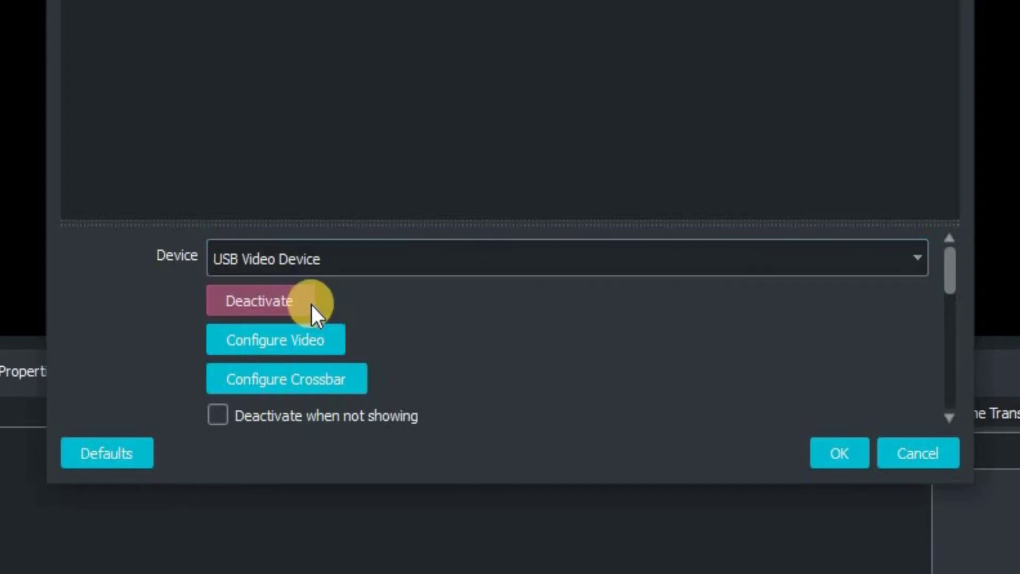
Set a custom 1280x720 resolution, enable Use custom audio device, and confirm.
{"action": "left_click_drag", "start_coordinate": [949, 274], "coordinate": [956, 301]}
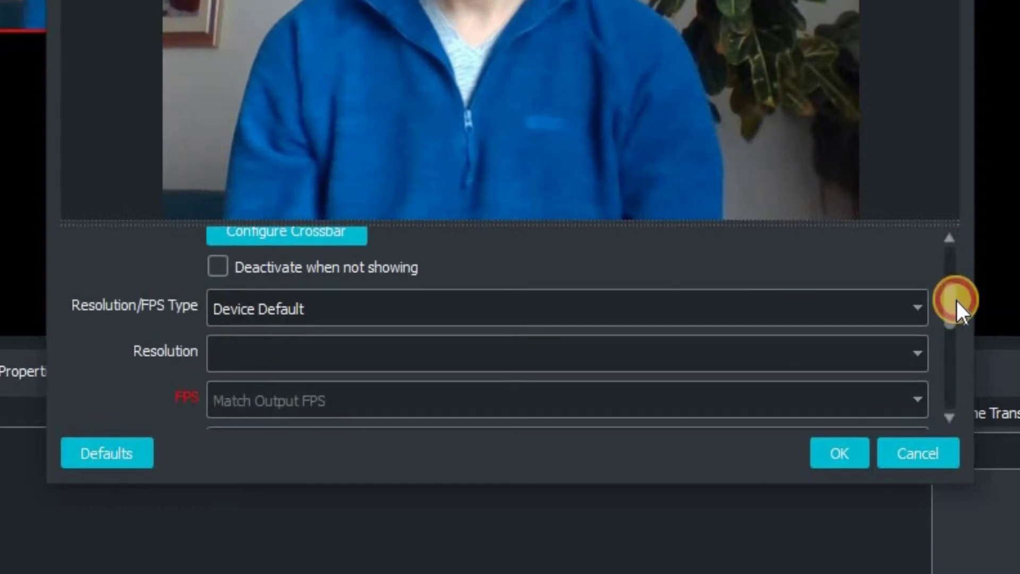
{"action": "left_click", "coordinate": [917, 306]}
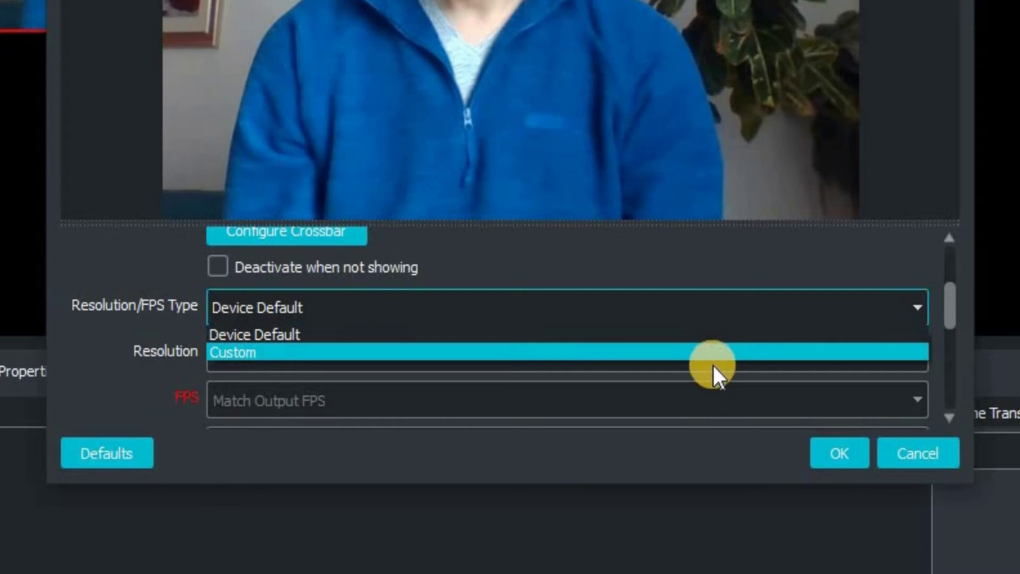
{"action": "left_click", "coordinate": [809, 351]}
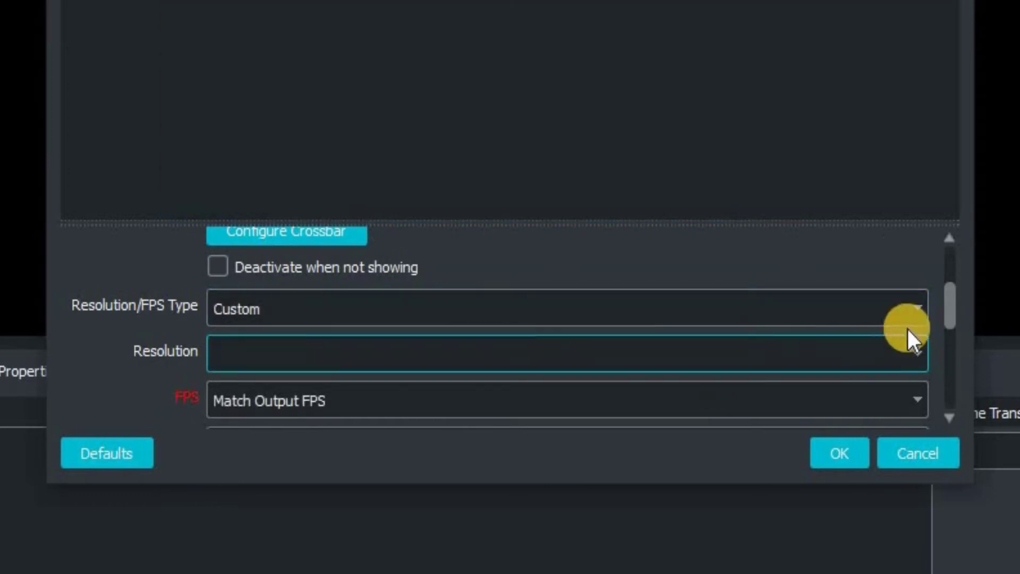
{"action": "left_click", "coordinate": [917, 352]}
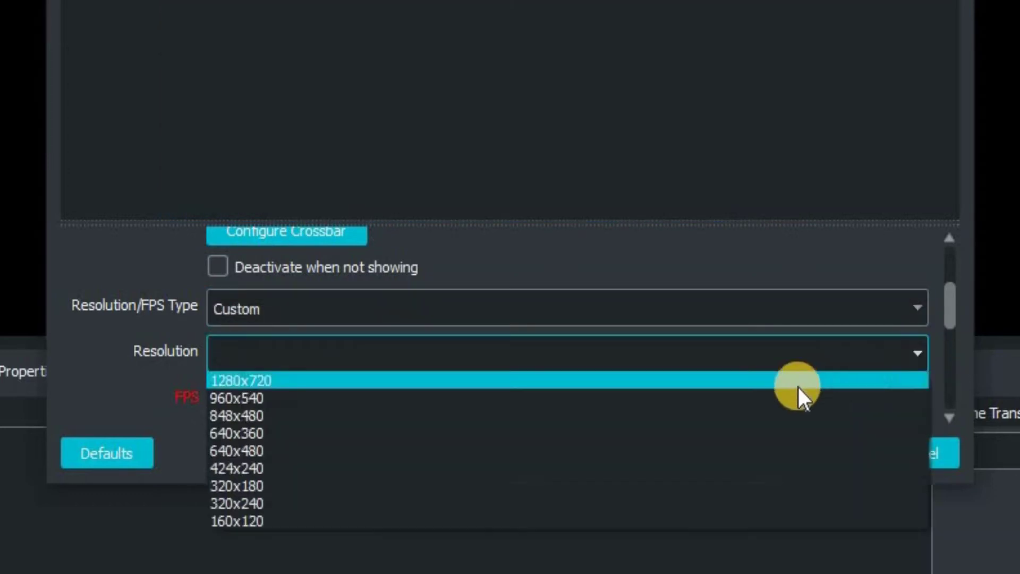
{"action": "left_click", "coordinate": [754, 377]}
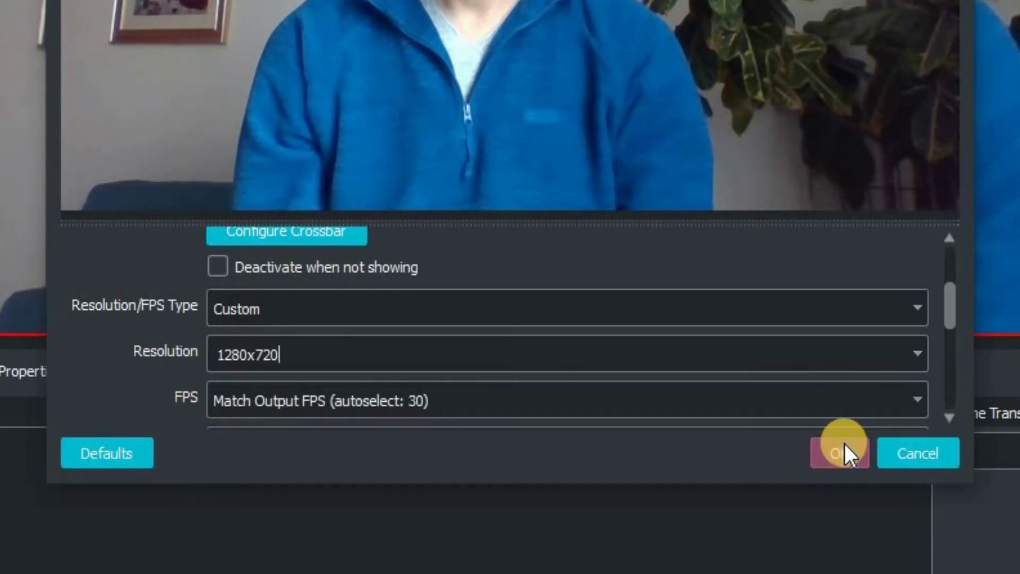
{"action": "left_click_drag", "start_coordinate": [948, 313], "coordinate": [729, 409]}
{"action": "left_click", "coordinate": [215, 403]}
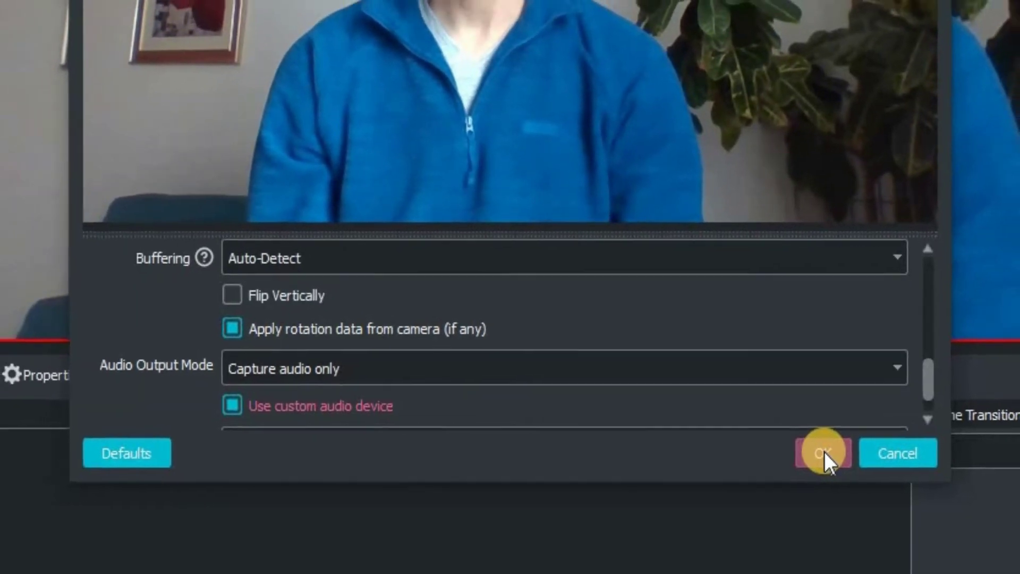
{"action": "left_click", "coordinate": [840, 453]}
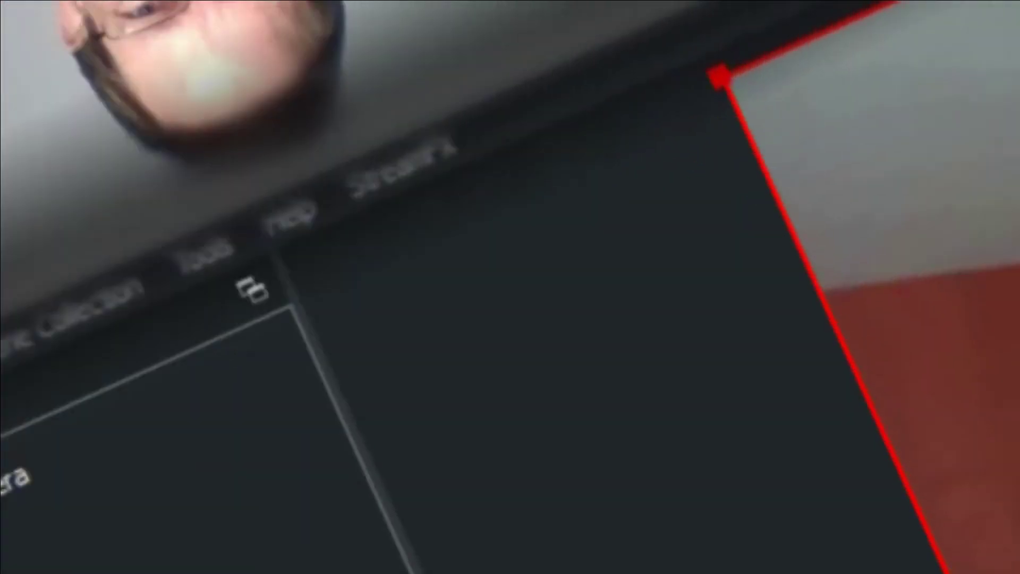
Choose Fade as the scene transition.
{"action": "left_click", "coordinate": [175, 79]}
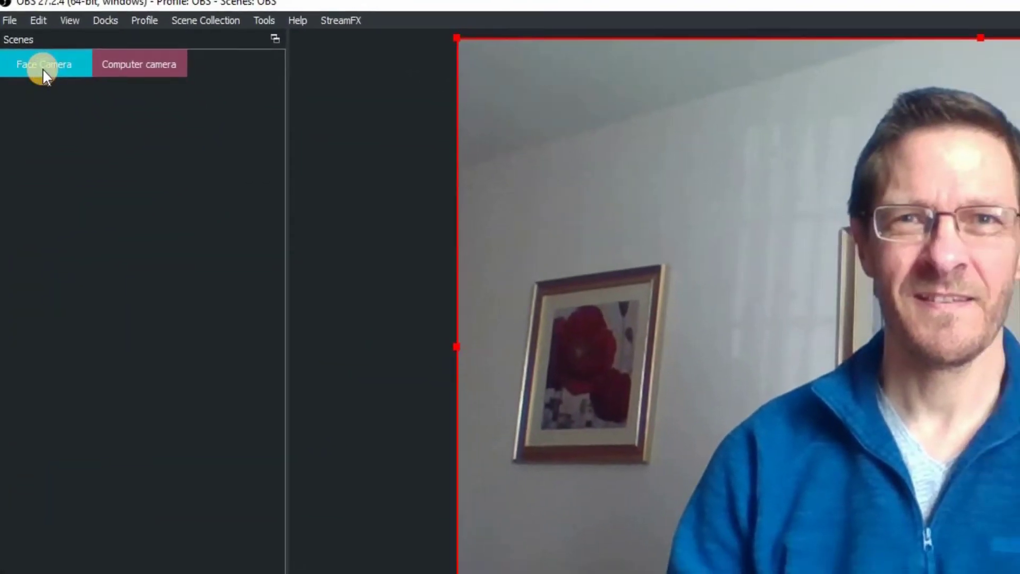
{"action": "left_click", "coordinate": [56, 80]}
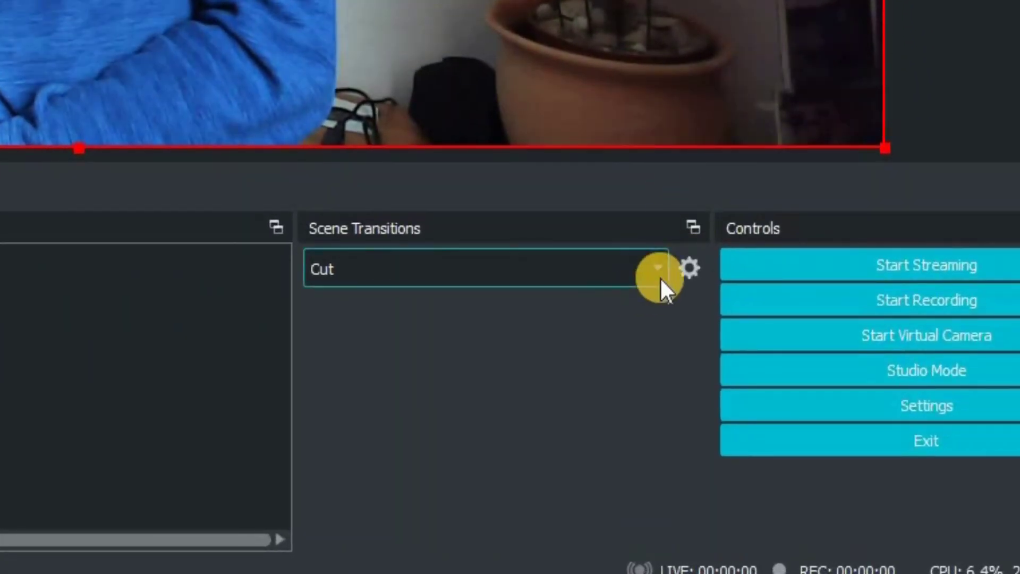
{"action": "left_click", "coordinate": [658, 269]}
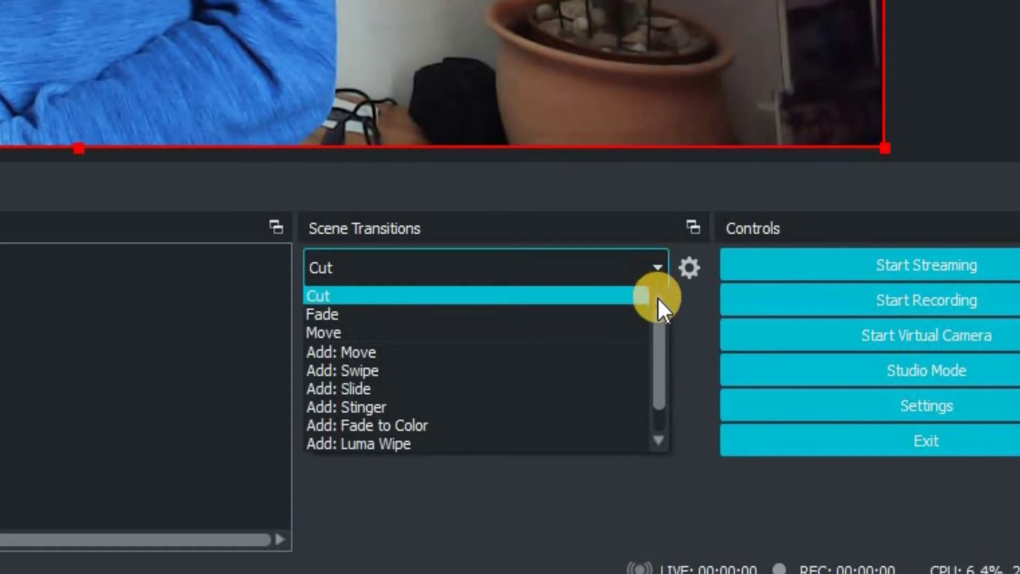
{"action": "left_click", "coordinate": [625, 313]}
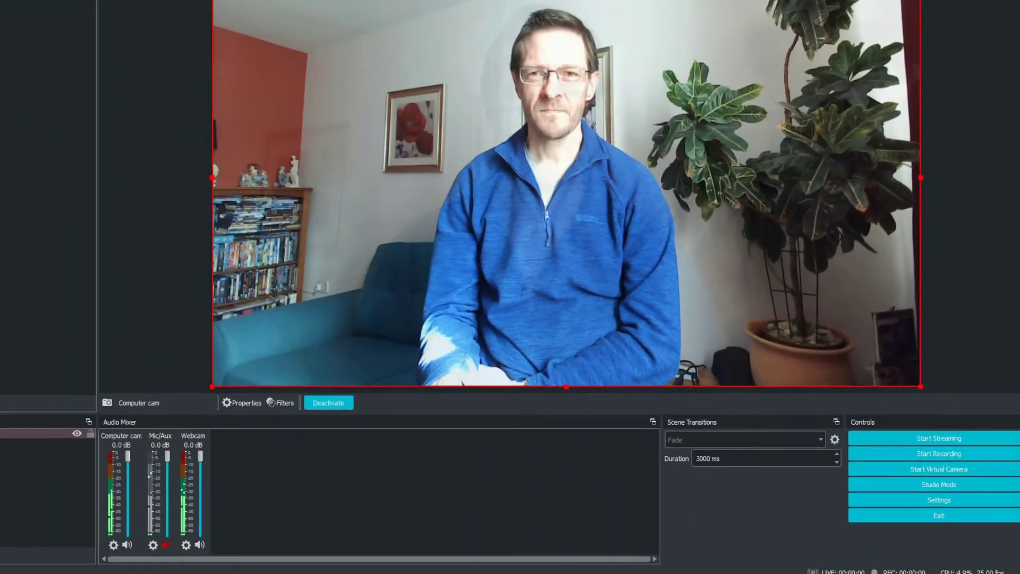
Set the transition duration to 1000 ms and test it between Computer camera and Face Camera.
{"action": "left_click", "coordinate": [104, 41]}
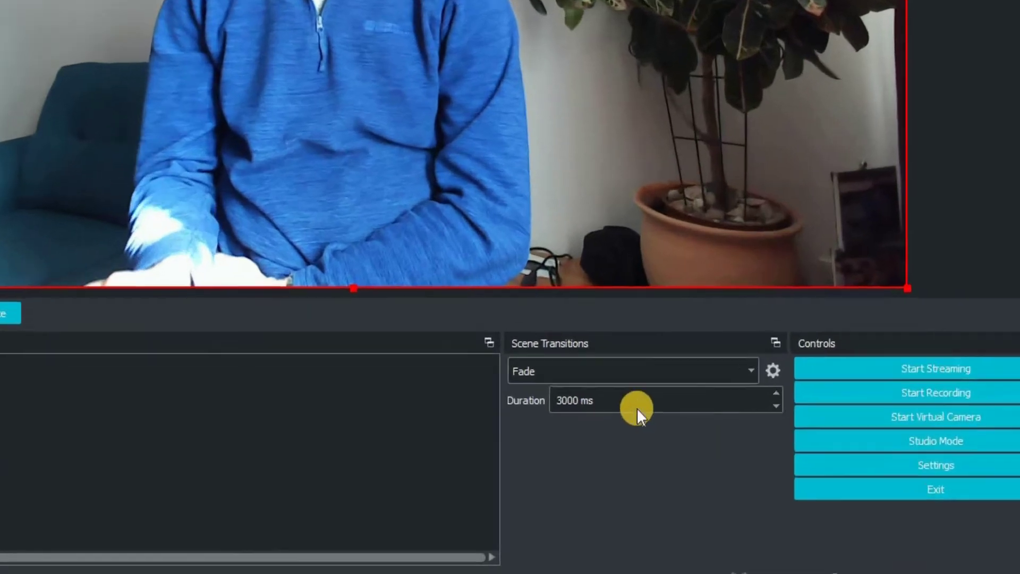
{"action": "left_click", "coordinate": [723, 464]}
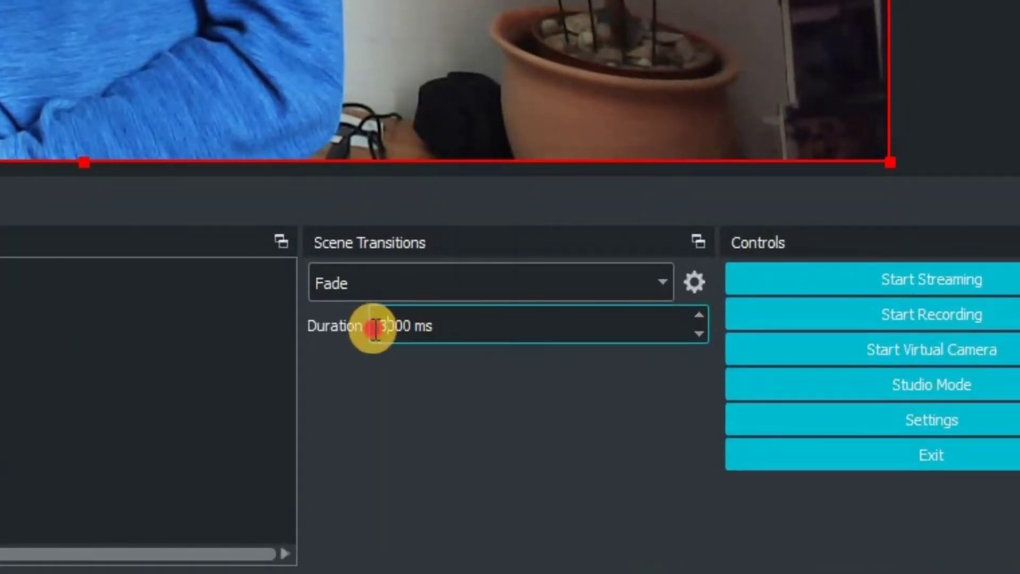
{"action": "type", "text": "1"}
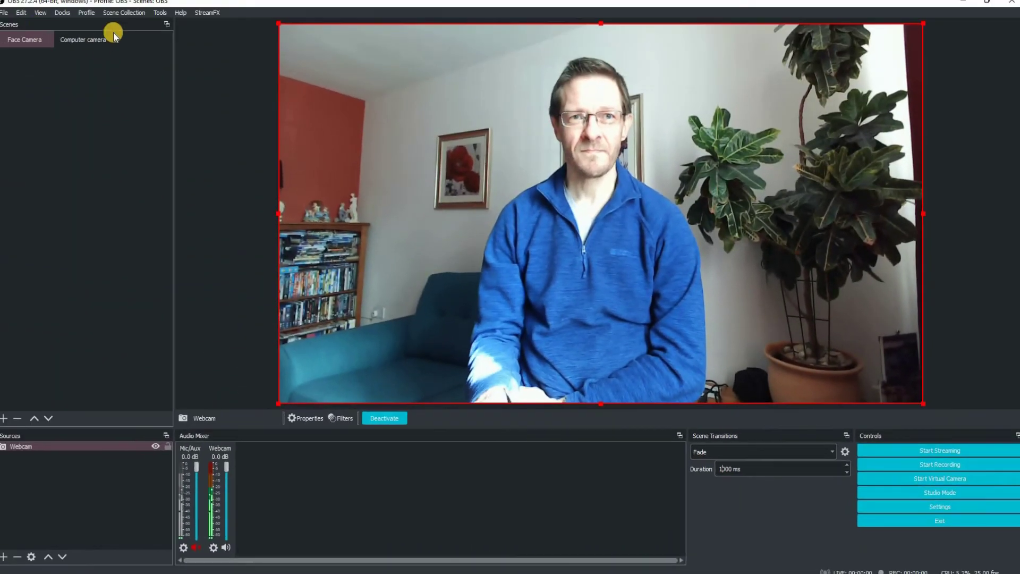
{"action": "left_click", "coordinate": [89, 44]}
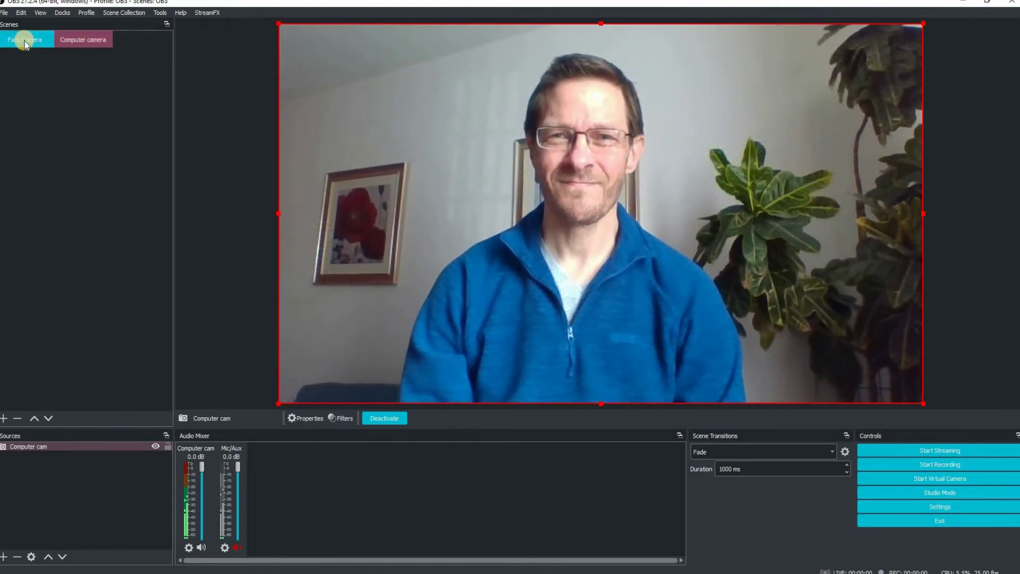
{"action": "left_click", "coordinate": [25, 41]}
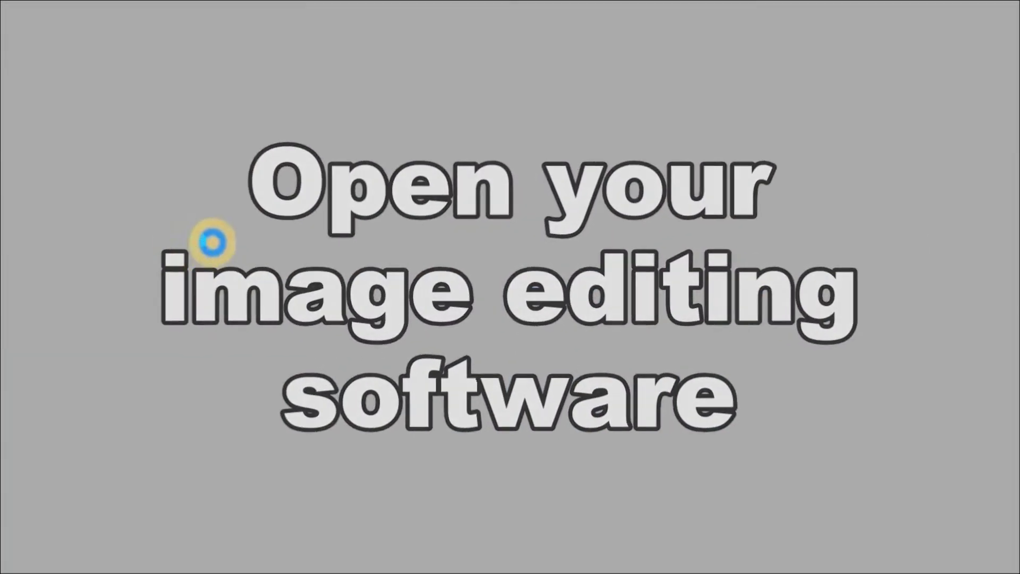
Create a transparent 1280×720 document and open Edit > Fill for the circular selection.
{"action": "key", "text": "ctrl+n"}
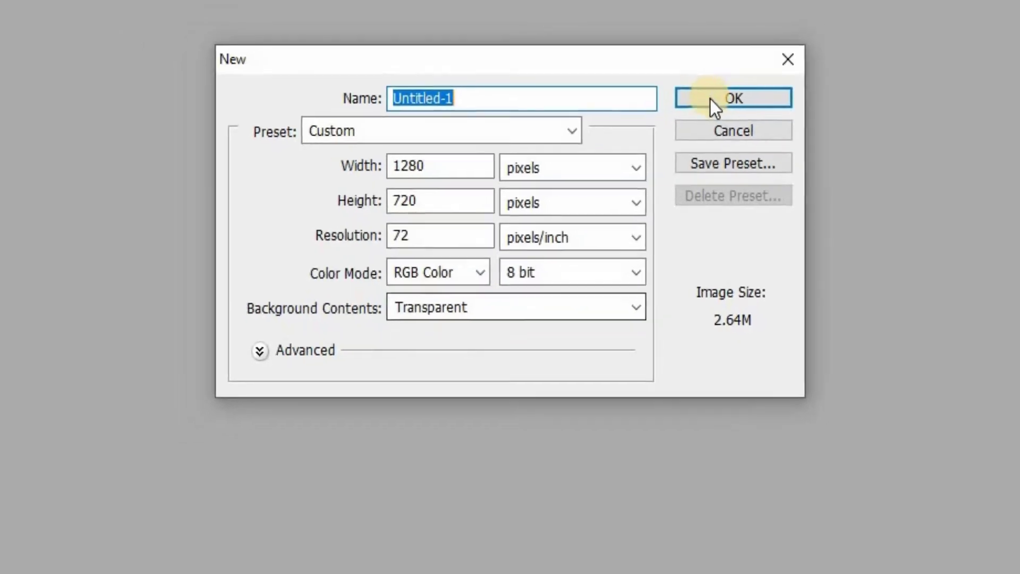
{"action": "left_click", "coordinate": [711, 98]}
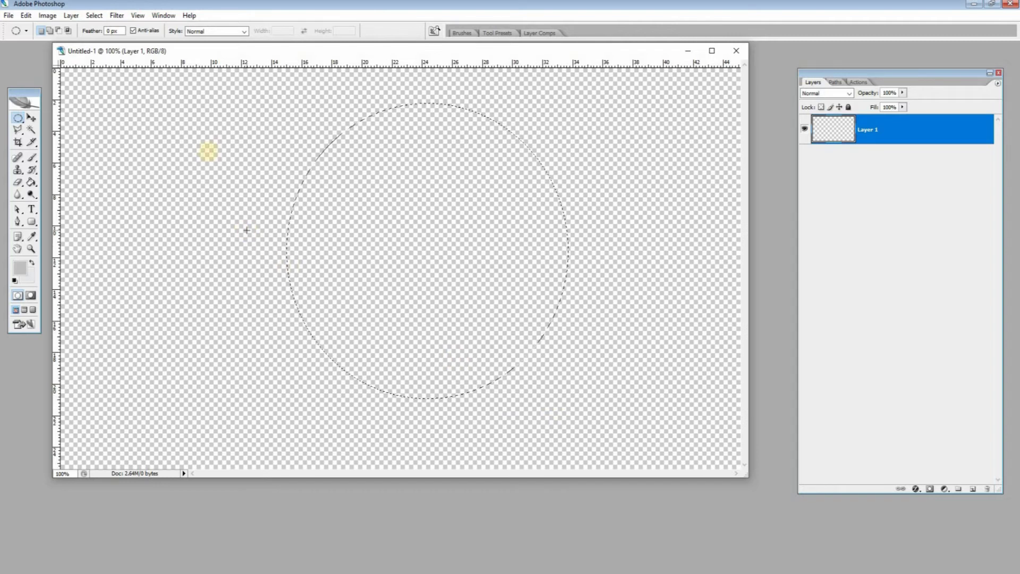
{"action": "left_click", "coordinate": [25, 15]}
{"action": "left_click", "coordinate": [59, 167]}
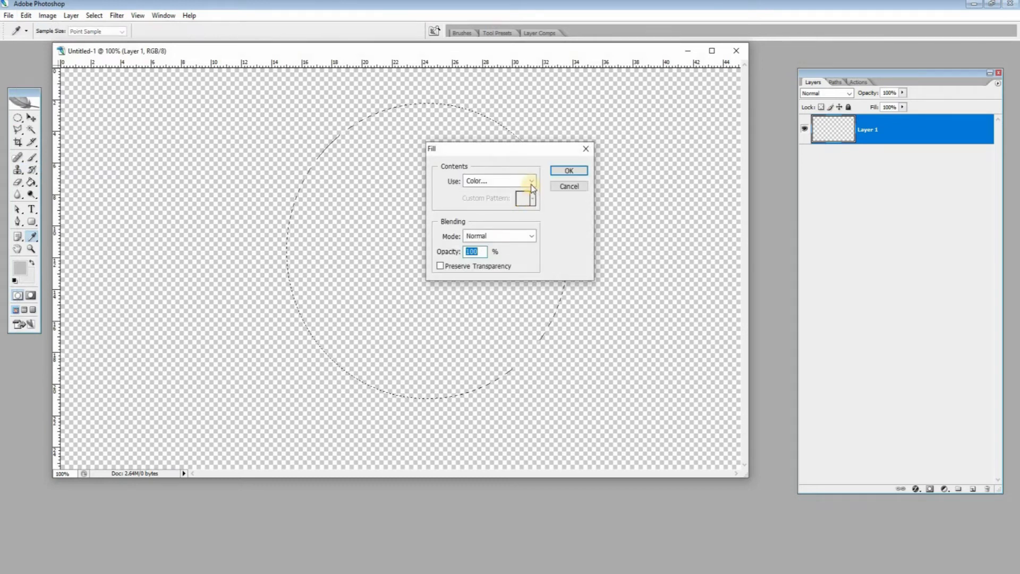
Fill the circular selection with solid black.
{"action": "left_click", "coordinate": [532, 183]}
{"action": "left_click", "coordinate": [505, 205]}
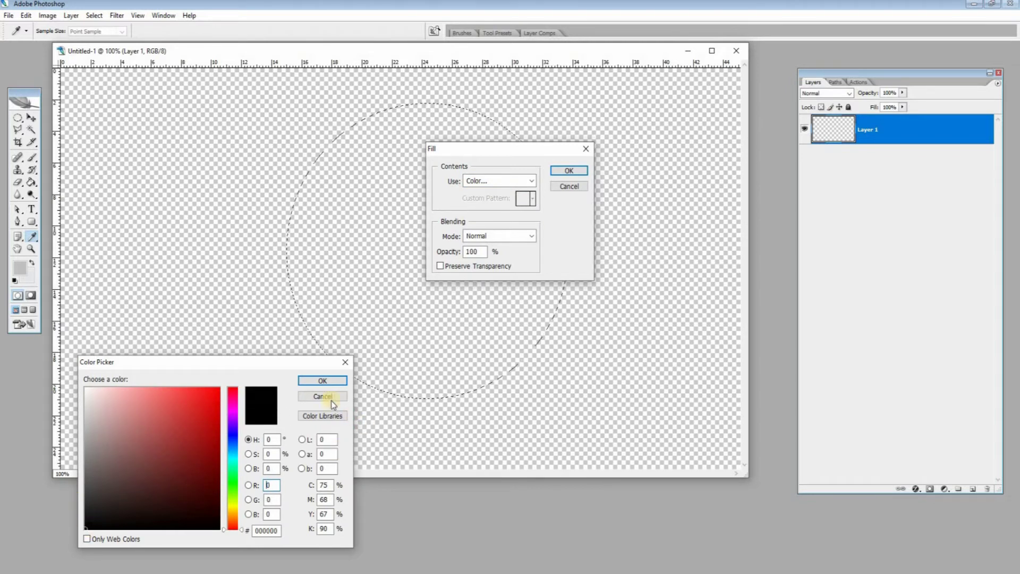
{"action": "key", "text": "Return"}
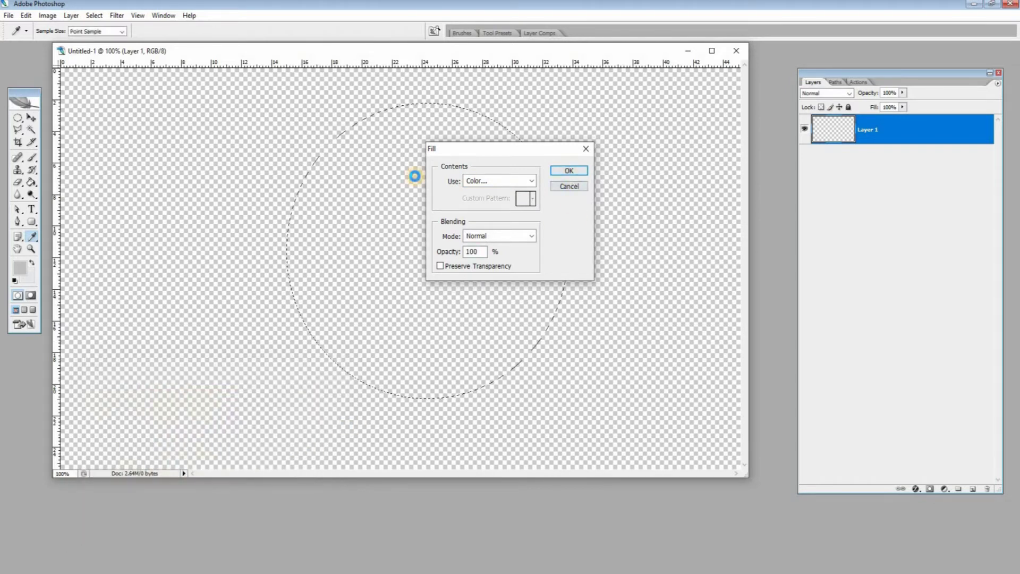
{"action": "key", "text": "Return"}
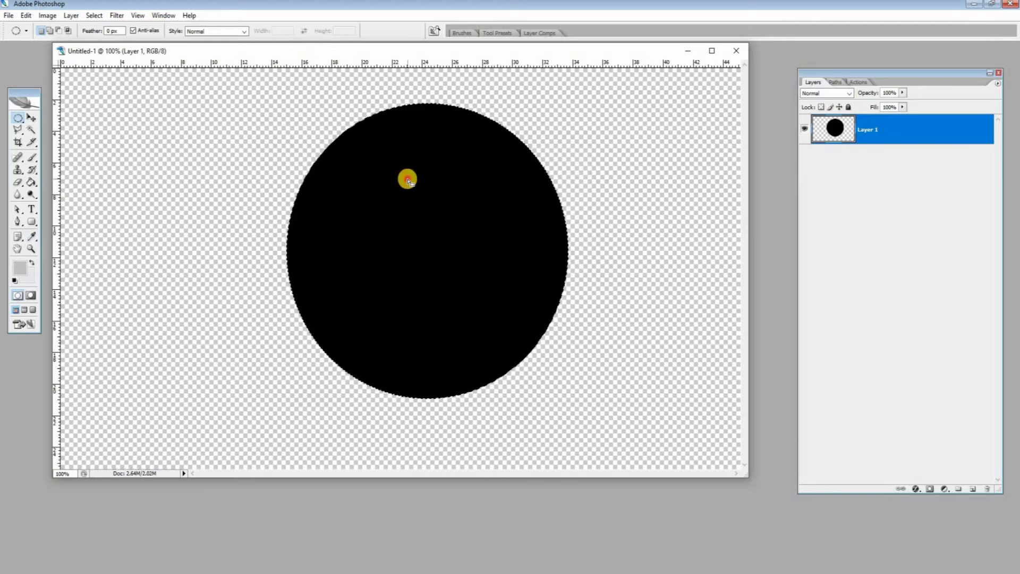
Crop the canvas to a square tightly around the circle.
{"action": "left_click", "coordinate": [17, 141]}
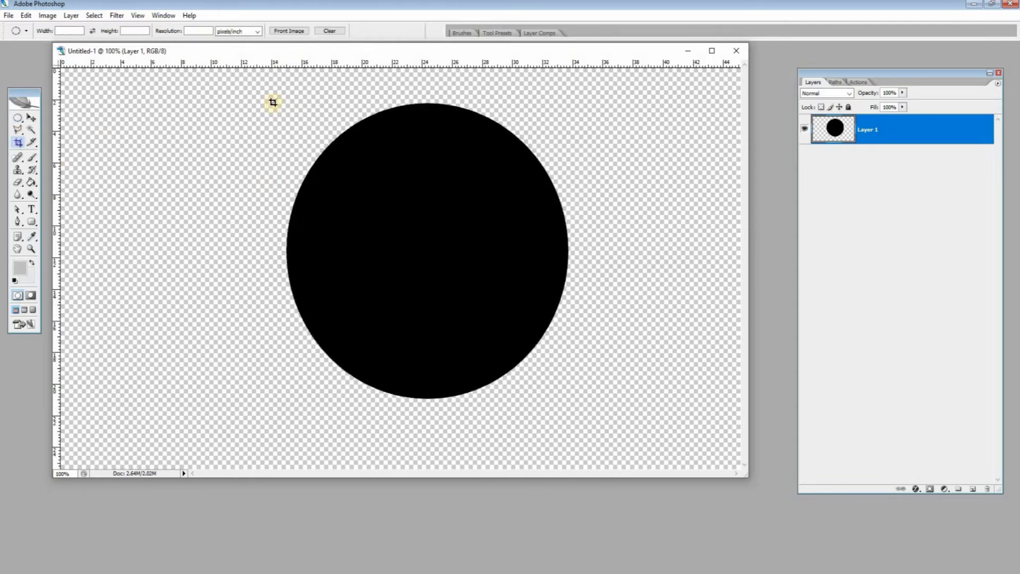
{"action": "left_click_drag", "start_coordinate": [352, 183], "coordinate": [541, 365]}
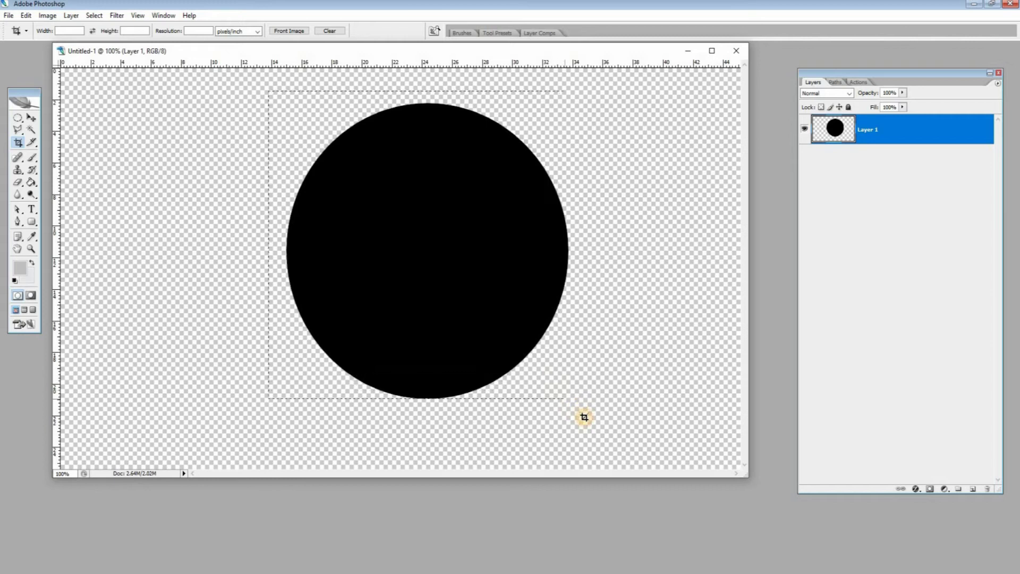
{"action": "left_click_drag", "start_coordinate": [594, 420], "coordinate": [584, 412]}
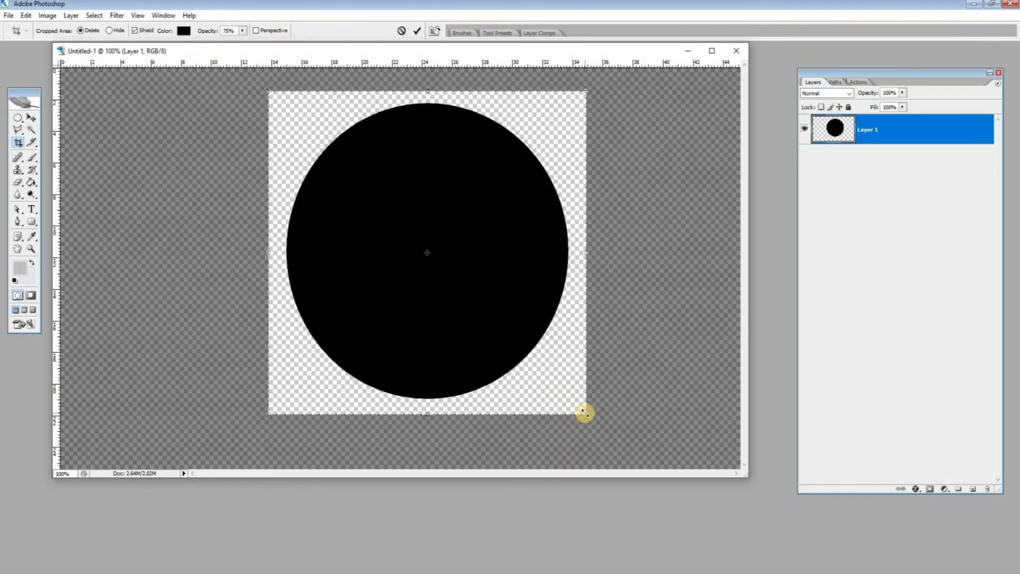
{"action": "key", "text": "Return"}
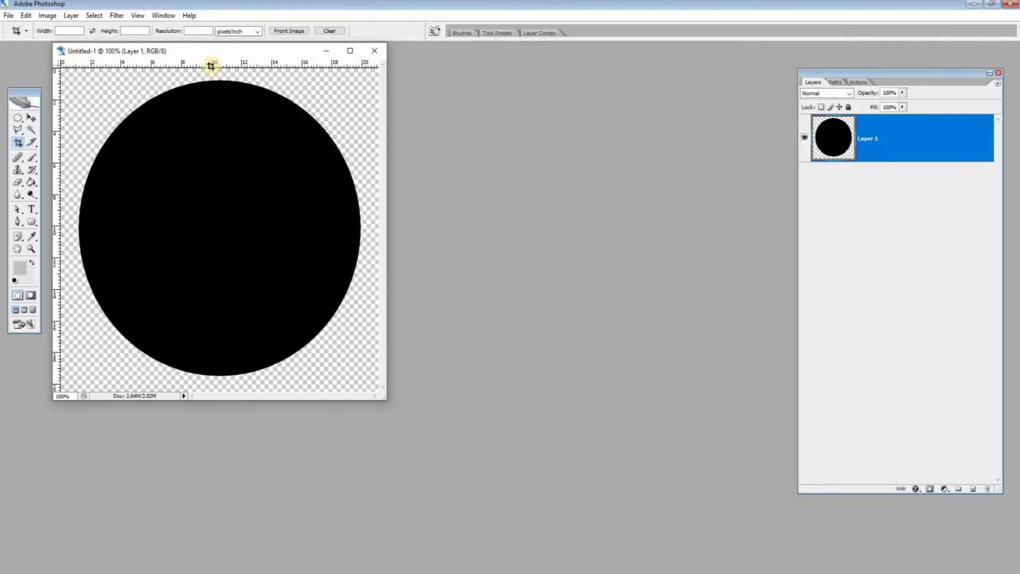
{"action": "left_click_drag", "start_coordinate": [255, 50], "coordinate": [481, 95]}
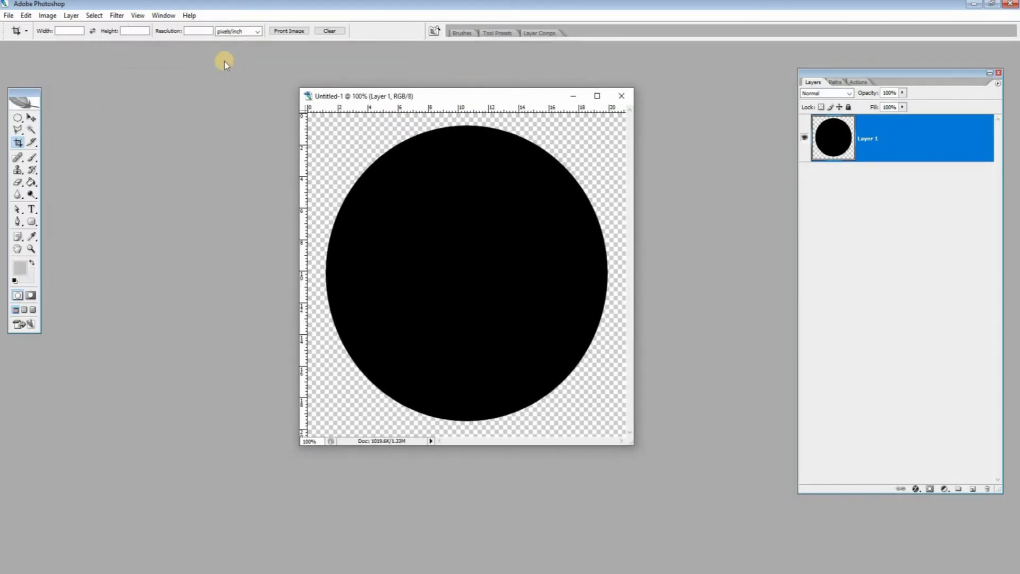
Save the image as 'circle mask' in PNG format, accepting the PNG options.
{"action": "left_click", "coordinate": [7, 16]}
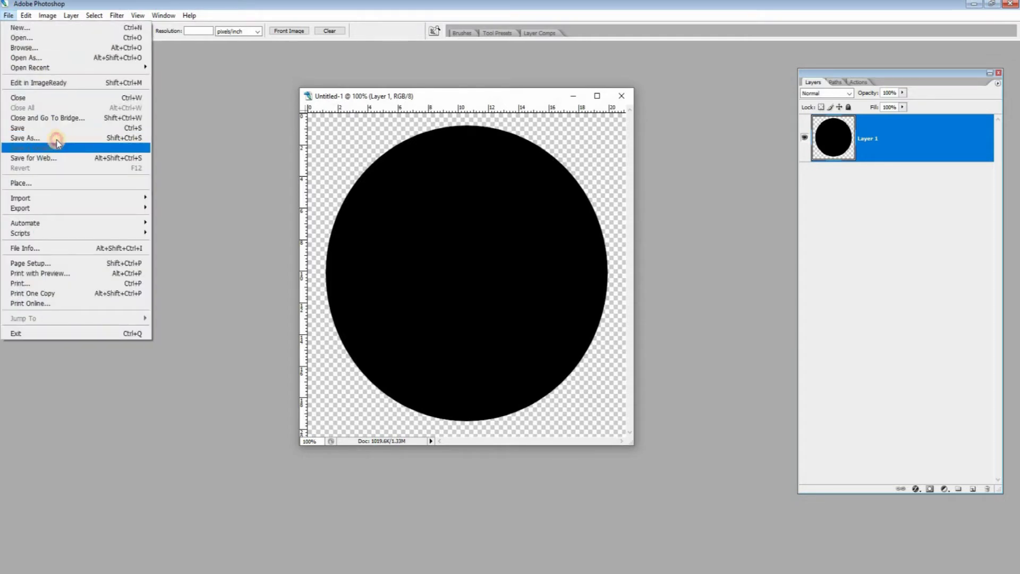
{"action": "left_click", "coordinate": [56, 140]}
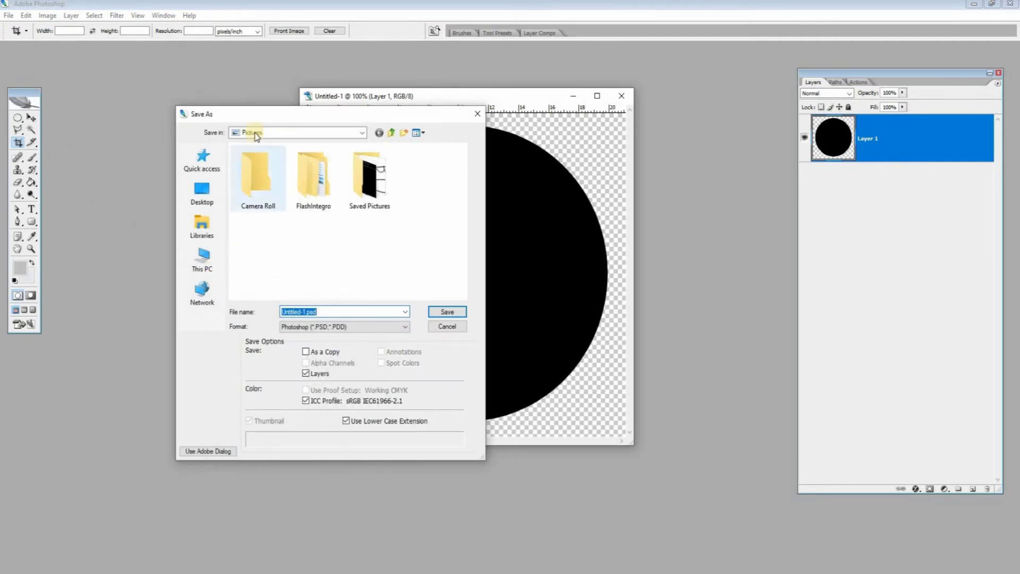
{"action": "type", "text": "circle mask"}
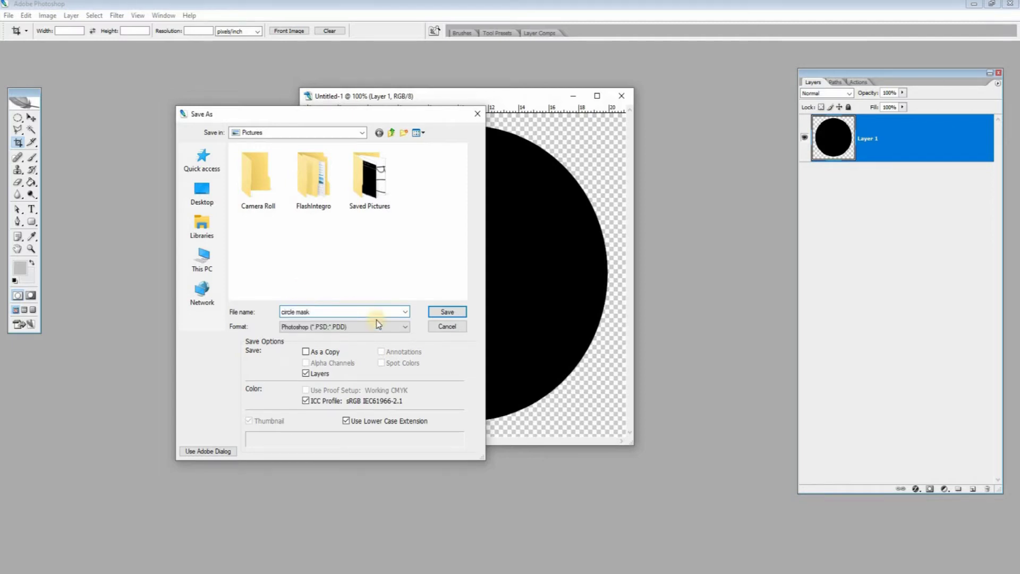
{"action": "left_click", "coordinate": [408, 328]}
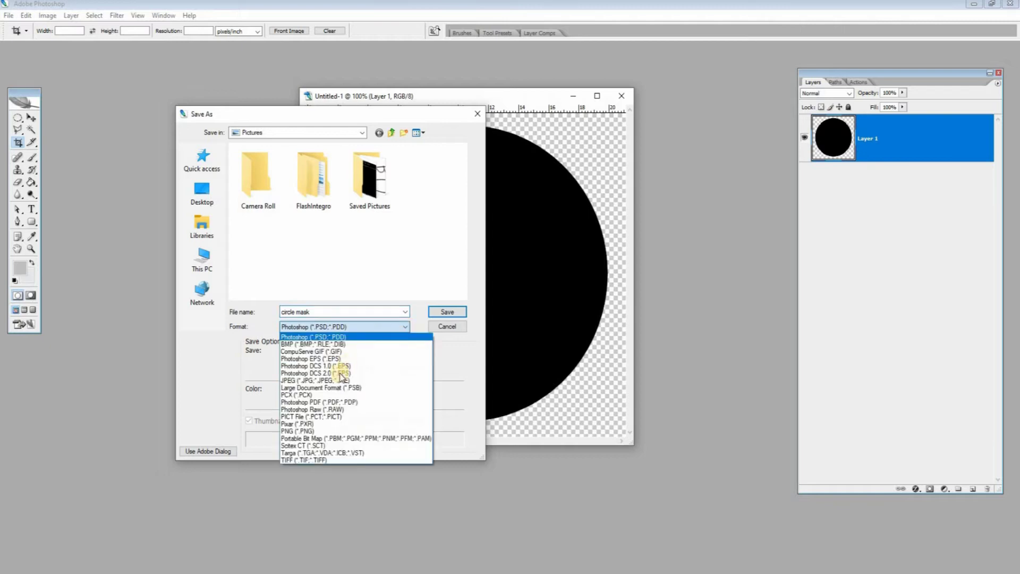
{"action": "left_click", "coordinate": [325, 431]}
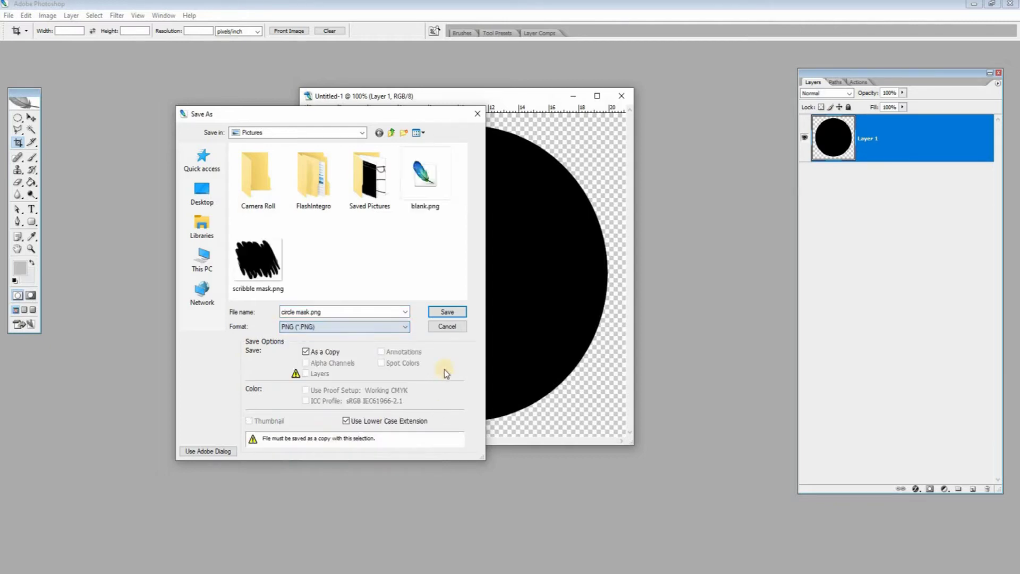
{"action": "left_click", "coordinate": [447, 313]}
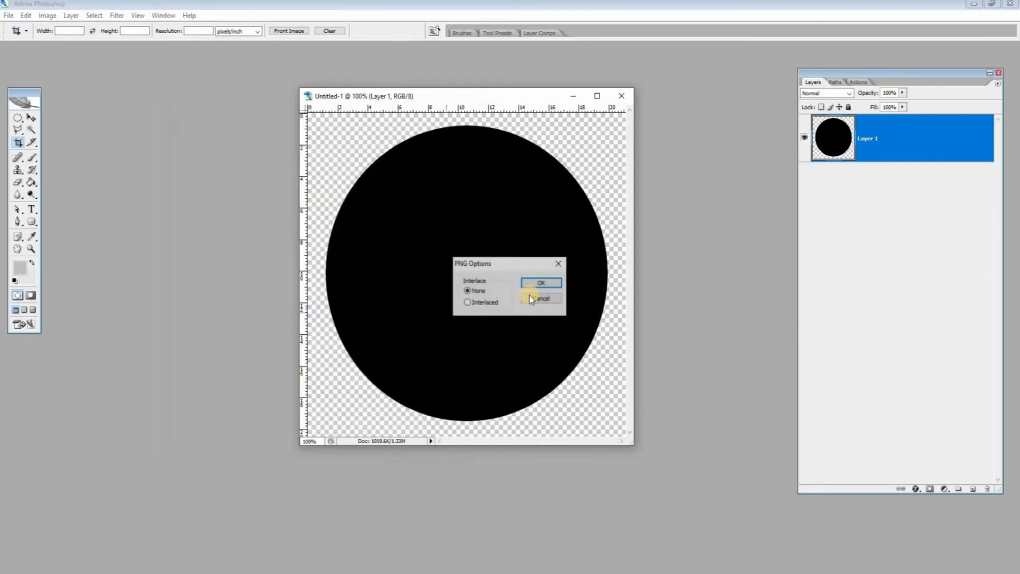
{"action": "left_click", "coordinate": [541, 283]}
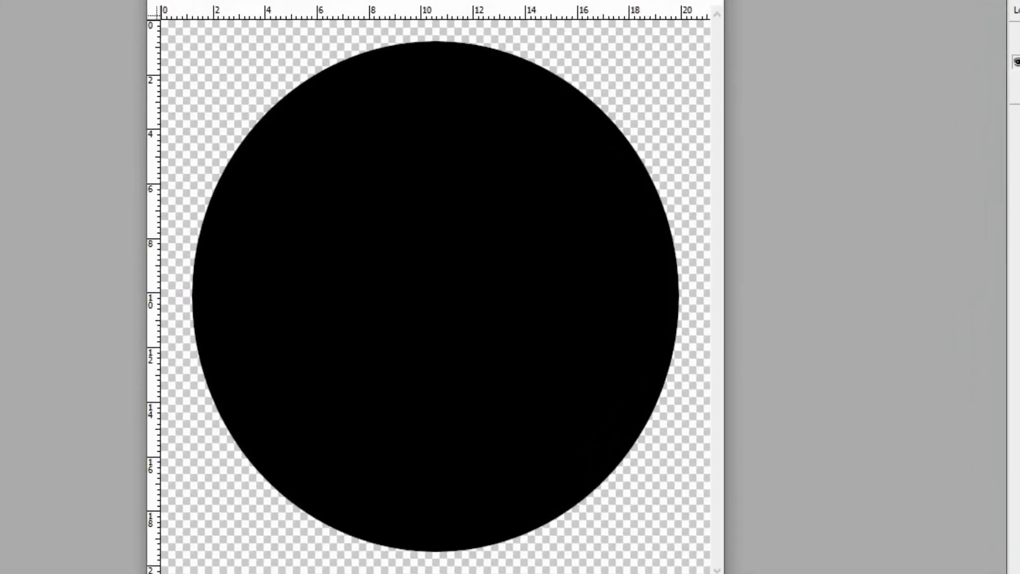
Load Layer 1's circle as a selection and add a new empty Layer 2.
{"action": "left_click", "coordinate": [725, 197]}
{"action": "left_click", "coordinate": [644, 108]}
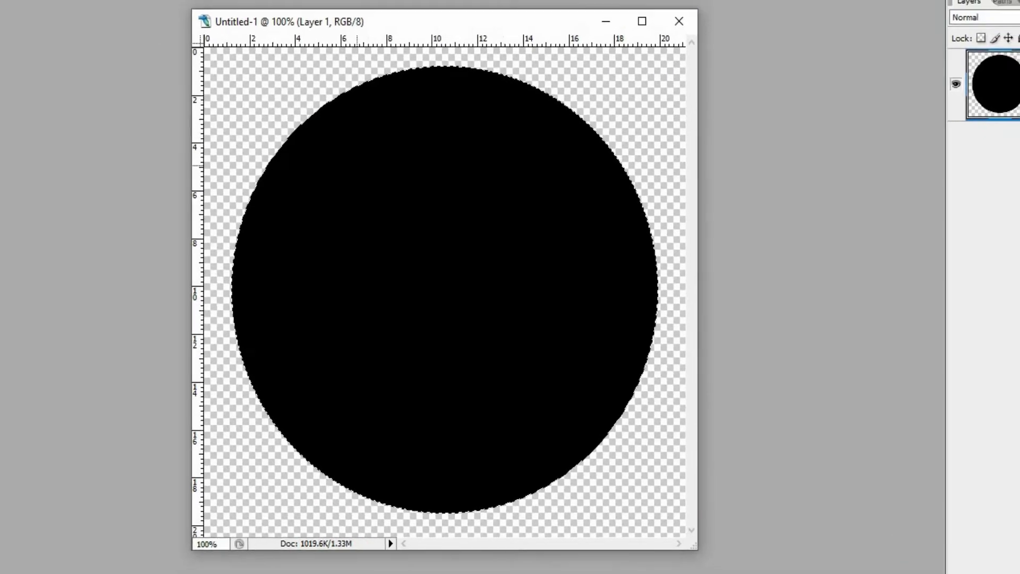
{"action": "left_click", "coordinate": [976, 493]}
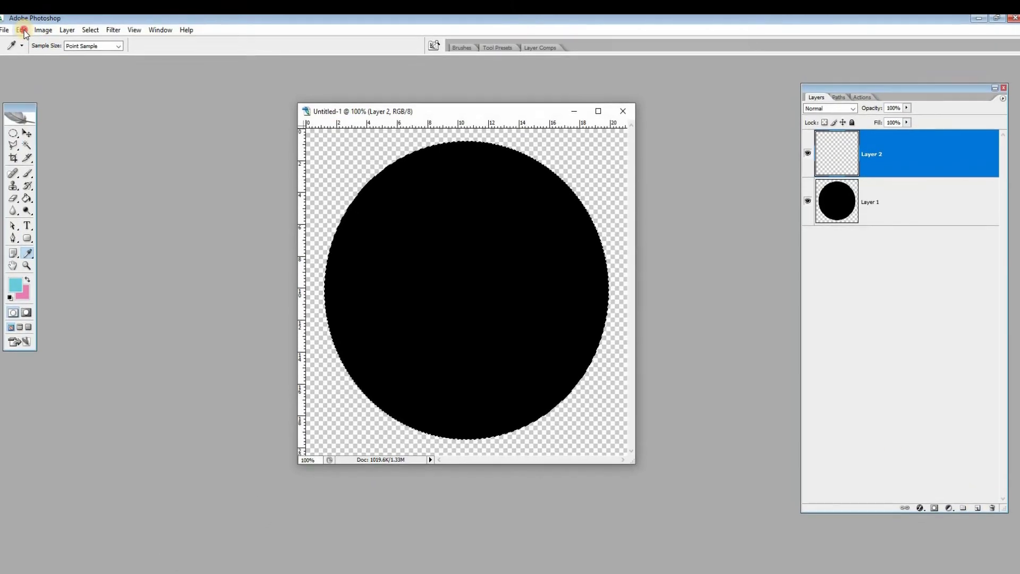
Stroke the selection with a 20 px centred outline.
{"action": "left_click", "coordinate": [22, 26]}
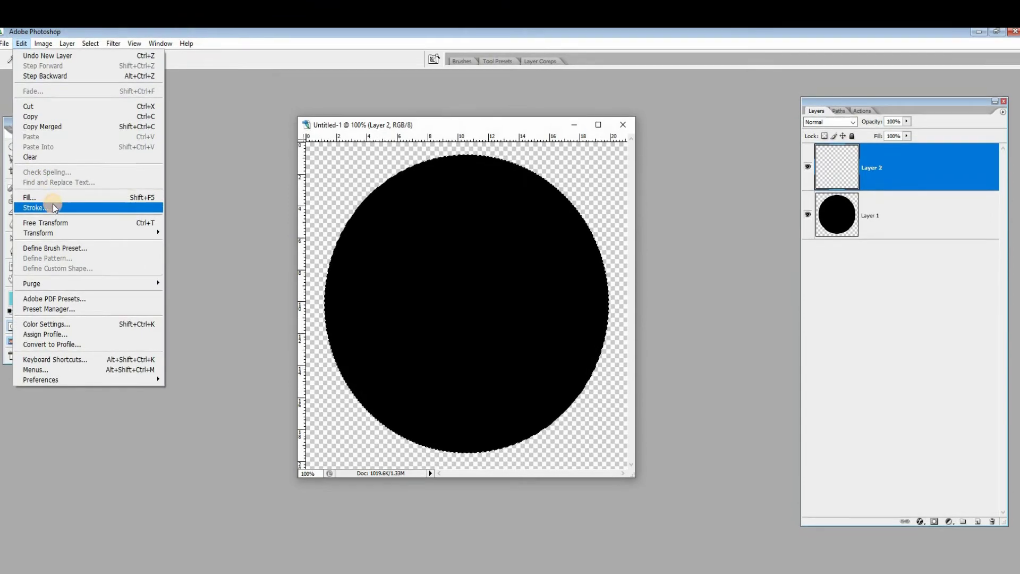
{"action": "left_click", "coordinate": [52, 204]}
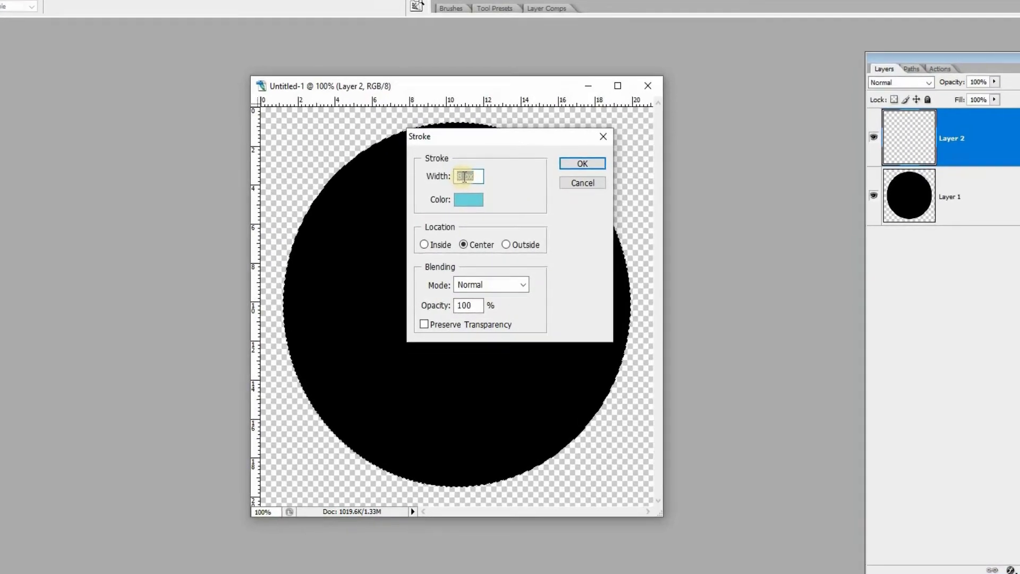
{"action": "left_click_drag", "start_coordinate": [466, 185], "coordinate": [441, 185]}
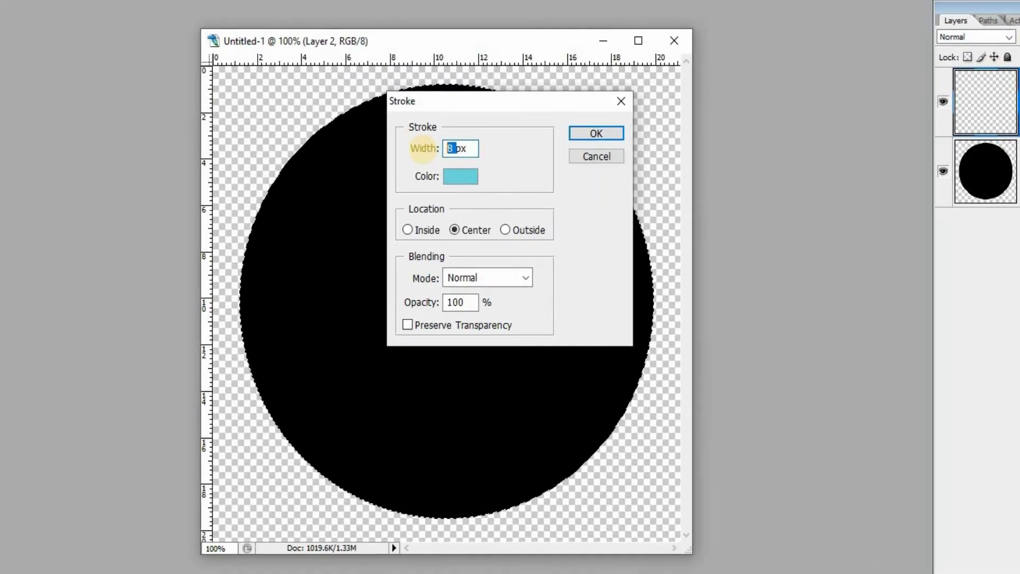
{"action": "type", "text": "20"}
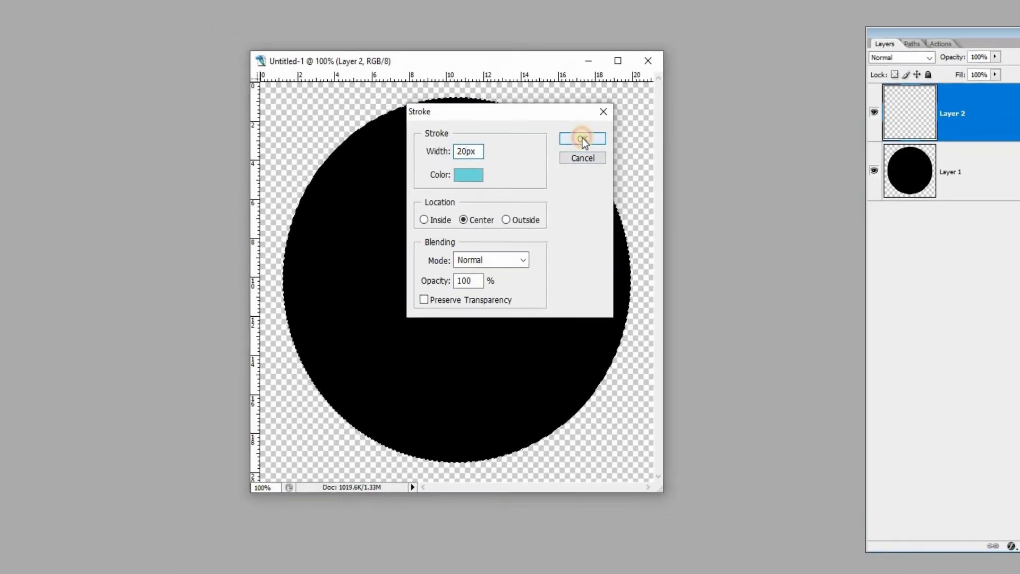
{"action": "left_click", "coordinate": [615, 93]}
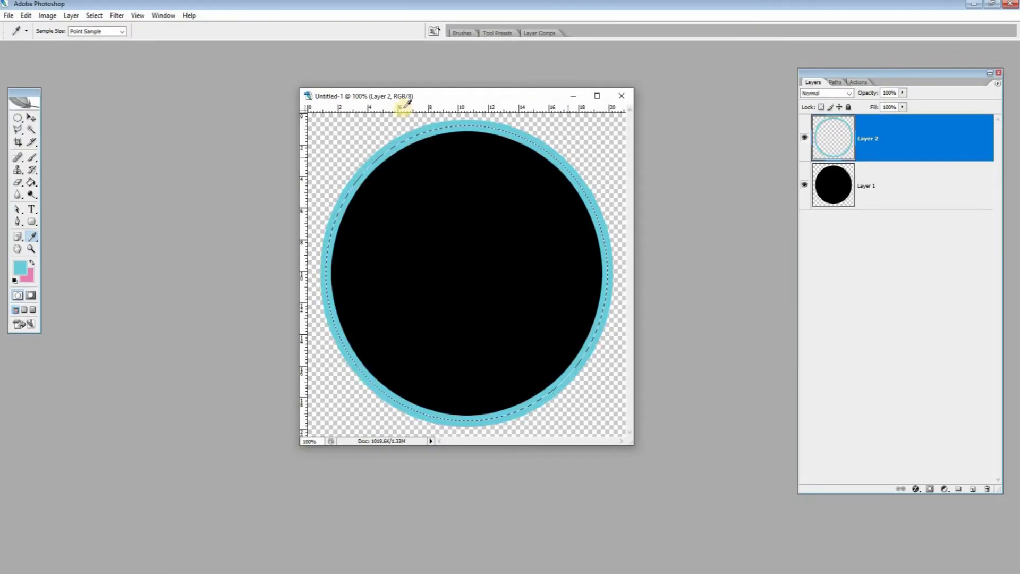
{"action": "left_click", "coordinate": [25, 16]}
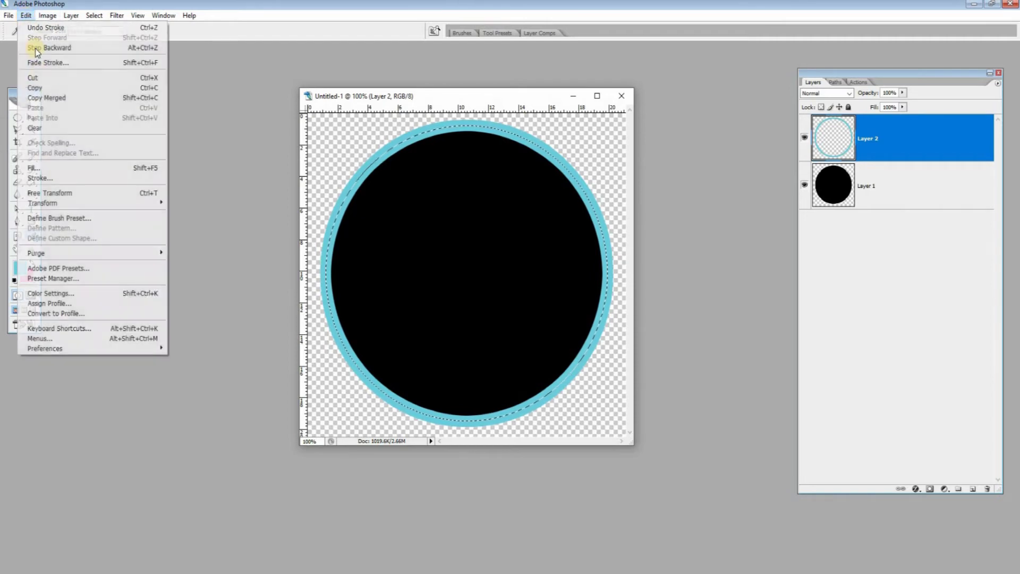
Add an 8 px pink centred stroke inside the blue ring.
{"action": "left_click", "coordinate": [114, 180]}
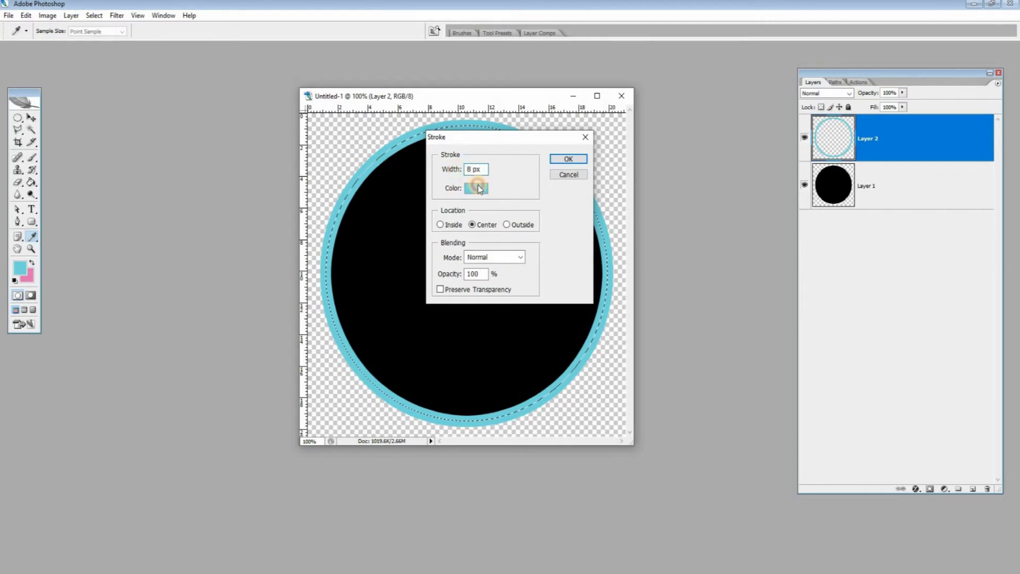
{"action": "left_click", "coordinate": [28, 277]}
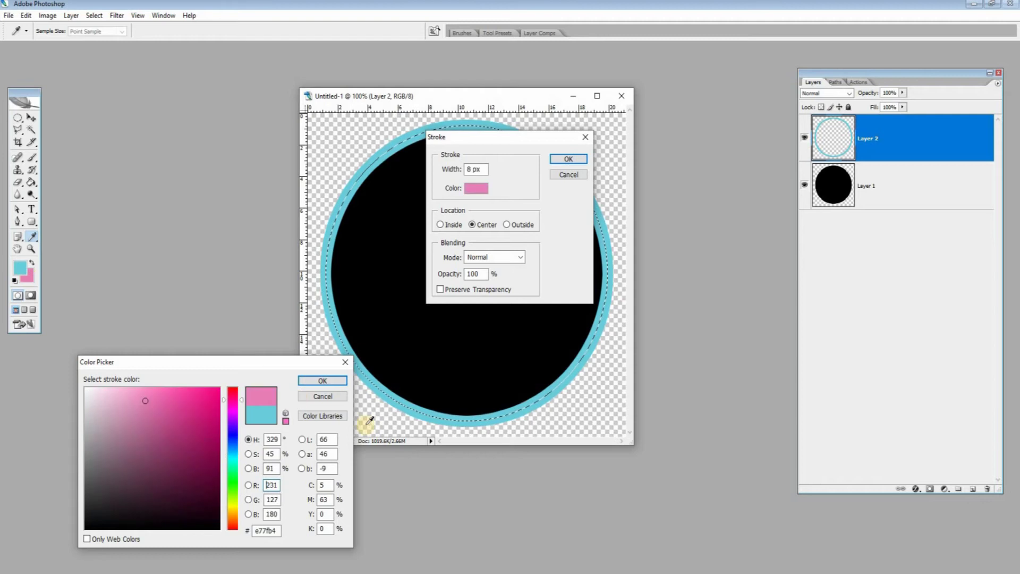
{"action": "left_click", "coordinate": [314, 381]}
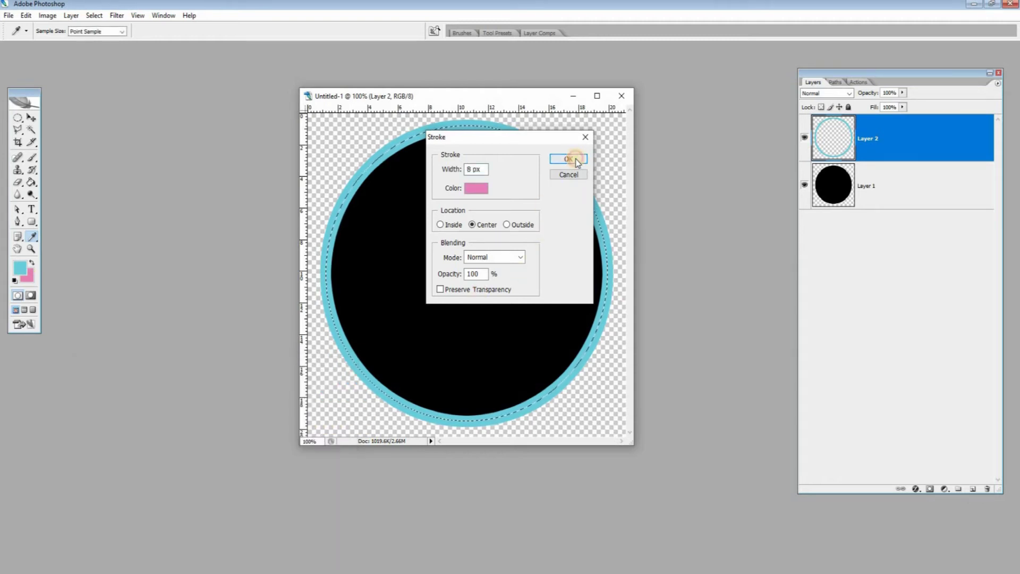
{"action": "left_click", "coordinate": [568, 159]}
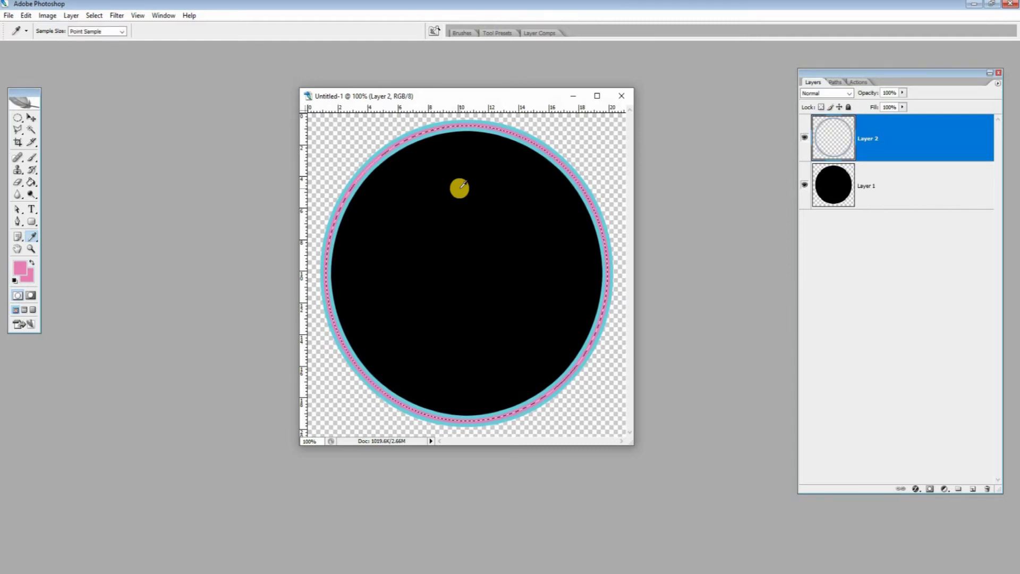
Hide the black circle layer and deselect with Ctrl+D.
{"action": "left_click", "coordinate": [803, 186]}
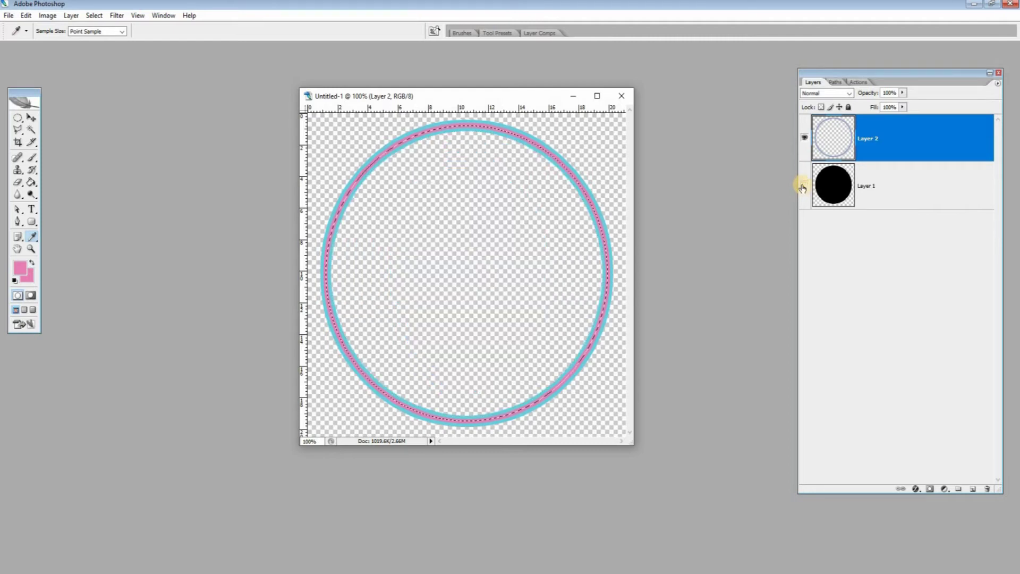
{"action": "key", "text": "ctrl+d"}
{"action": "left_click", "coordinate": [8, 15]}
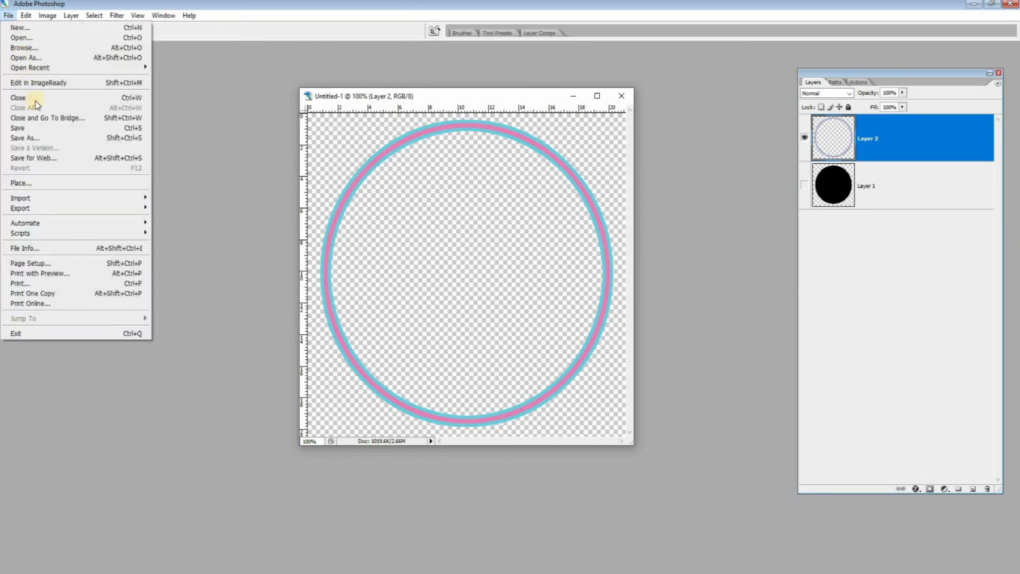
Save the pink-and-blue ring from Photoshop as PNG file 'Border for circle mask'.
{"action": "left_click", "coordinate": [32, 137]}
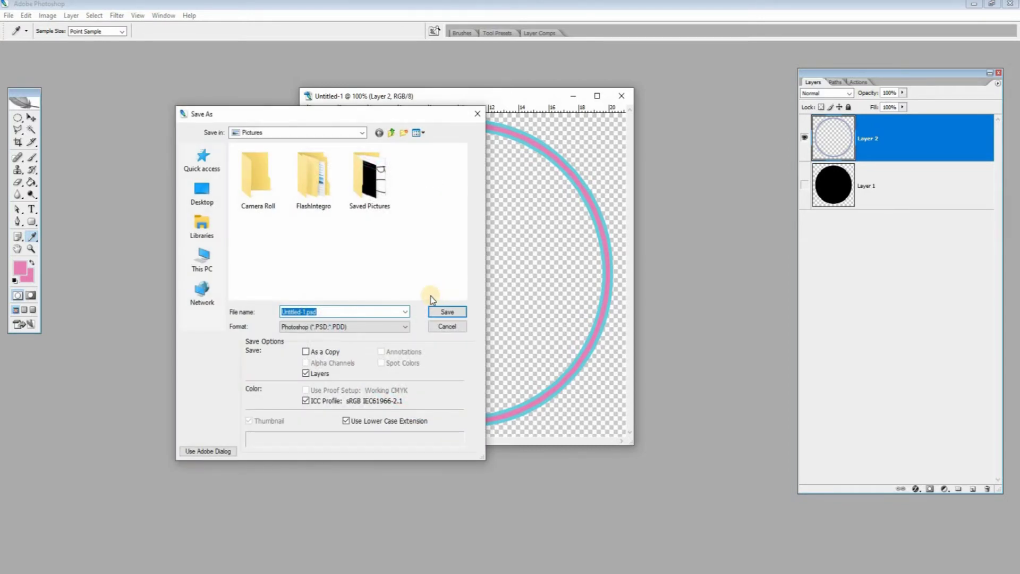
{"action": "type", "text": "Border for circle mask"}
{"action": "left_click", "coordinate": [405, 327]}
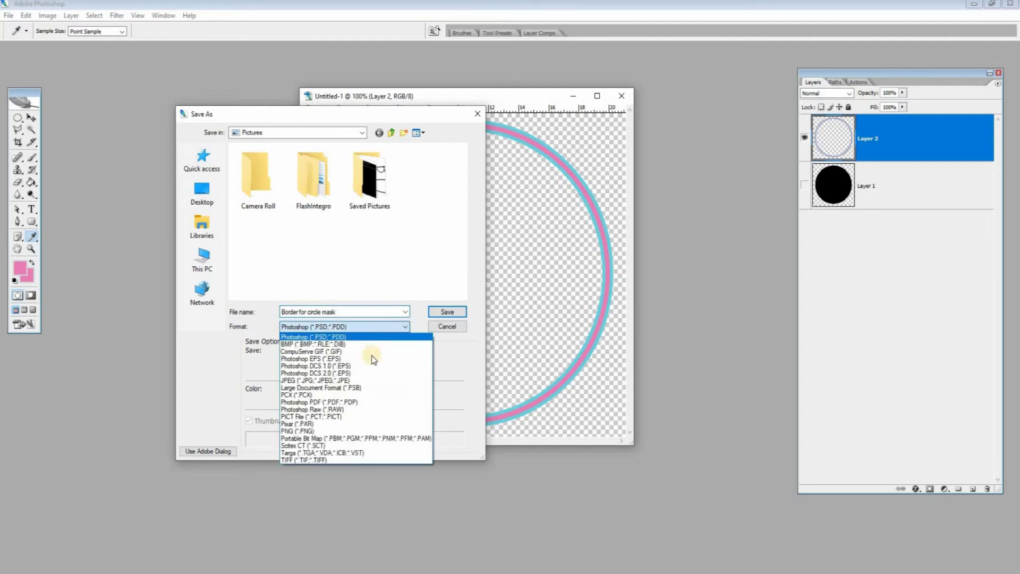
{"action": "left_click", "coordinate": [332, 431]}
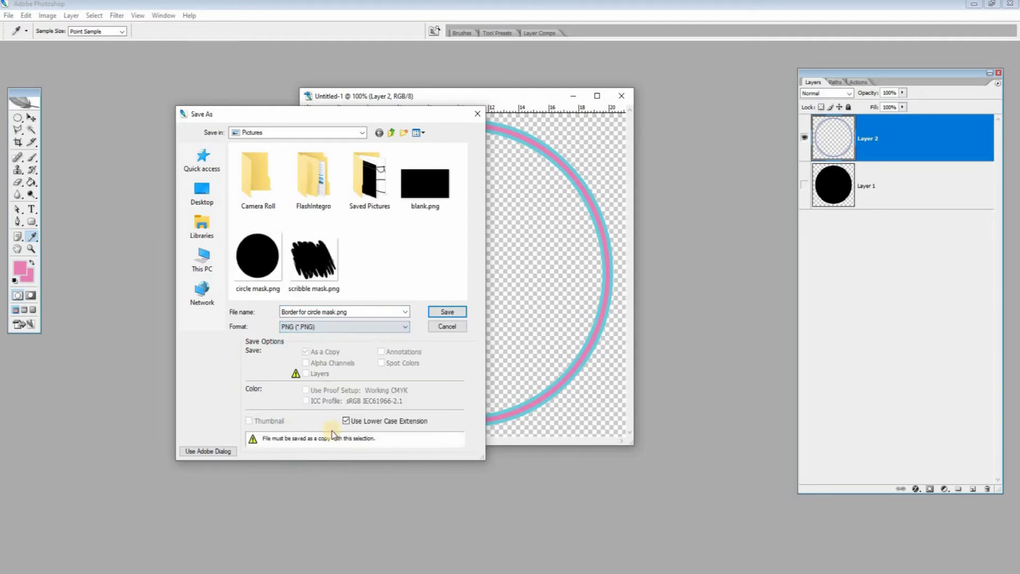
{"action": "left_click", "coordinate": [448, 312]}
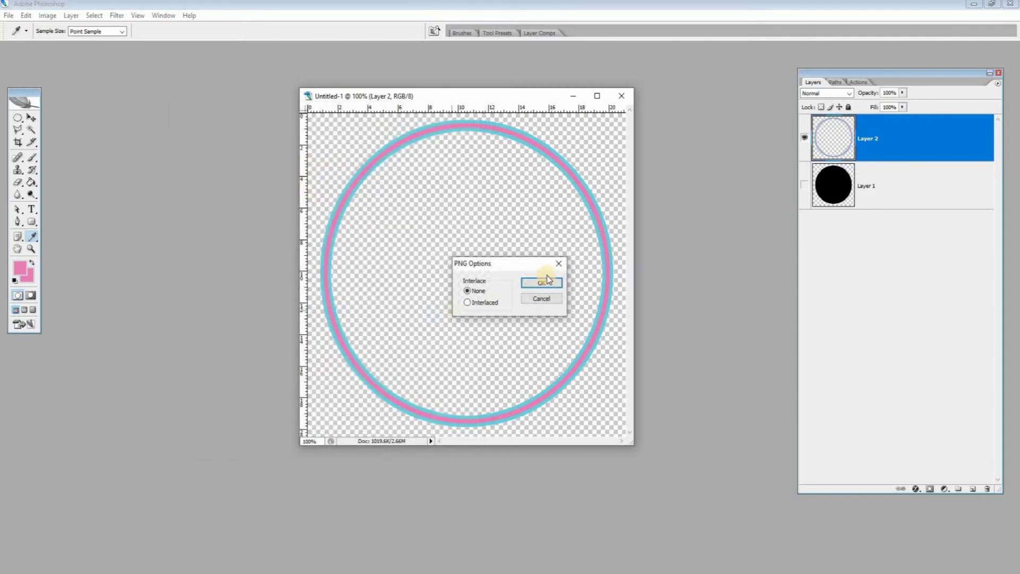
{"action": "left_click", "coordinate": [543, 283]}
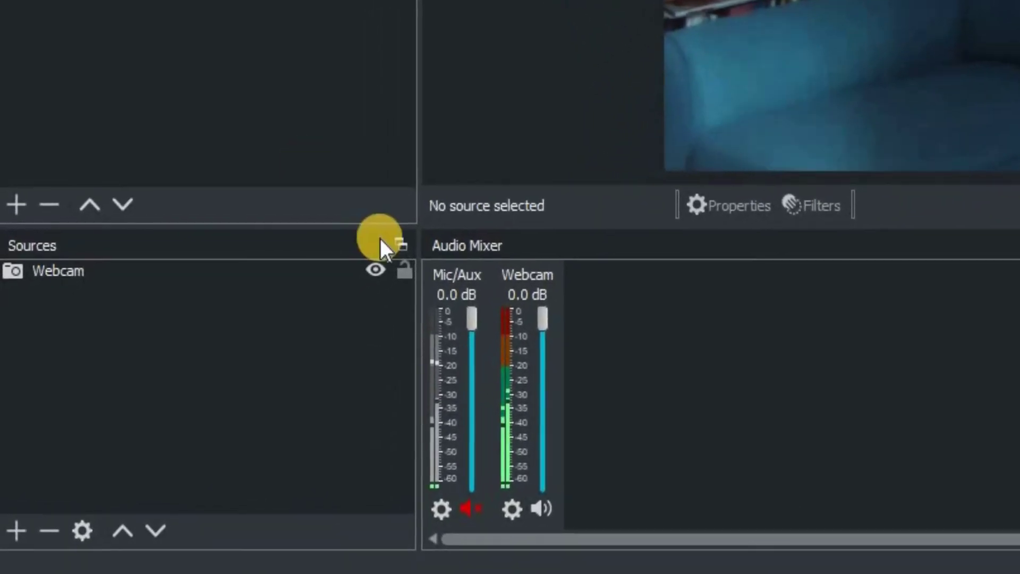
Add a Source Mirror named 'circle mask camera' that mirrors the Computer cam source.
{"action": "left_click", "coordinate": [107, 259]}
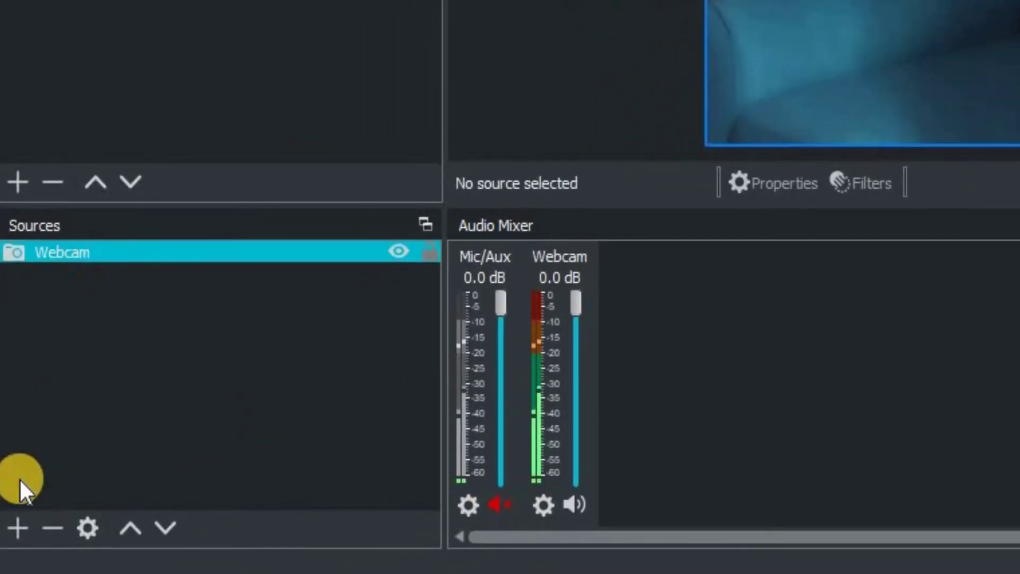
{"action": "left_click", "coordinate": [19, 481]}
{"action": "left_click", "coordinate": [18, 529]}
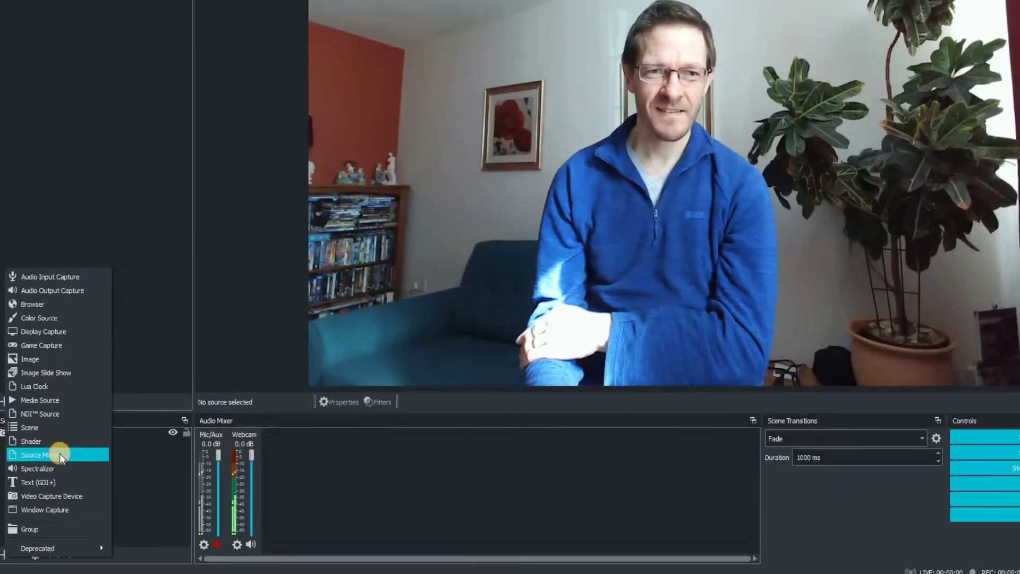
{"action": "left_click", "coordinate": [142, 299]}
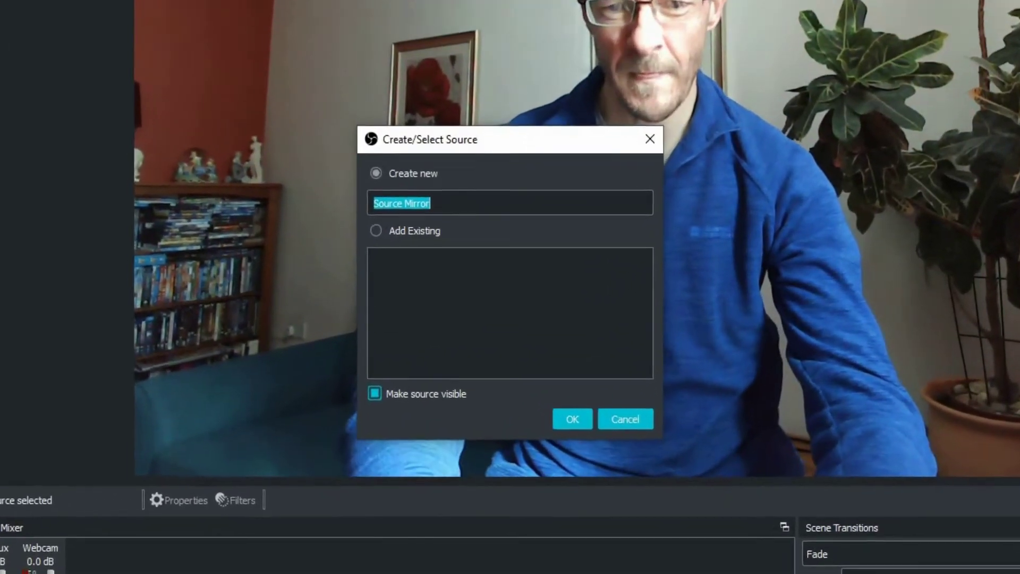
{"action": "type", "text": "circle"}
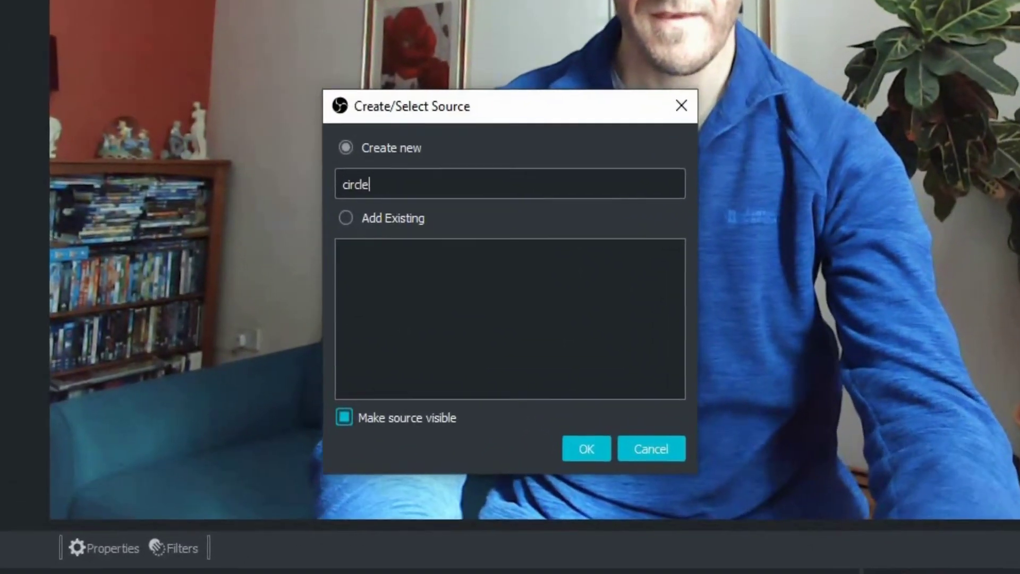
{"action": "type", "text": " mask"}
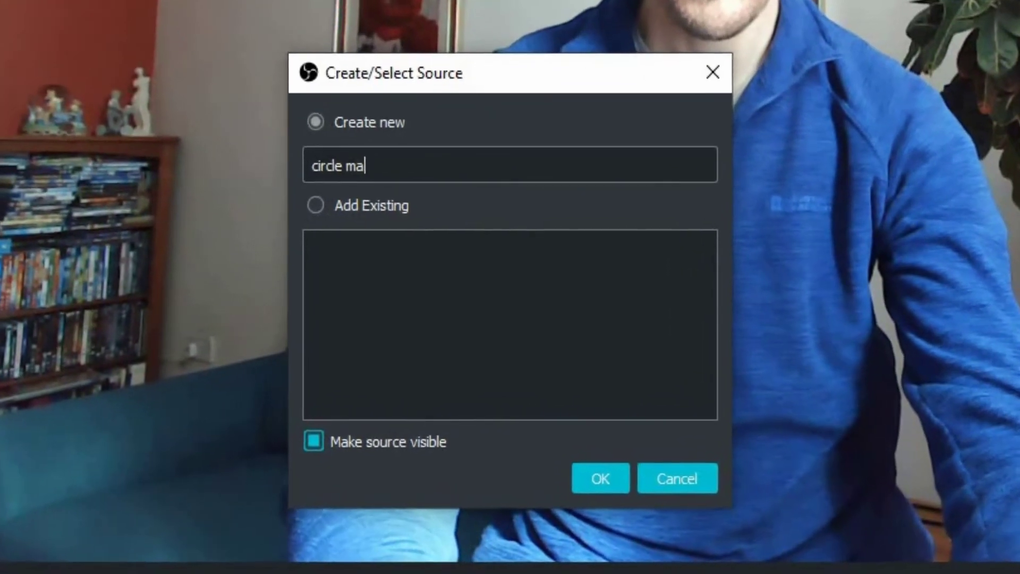
{"action": "type", "text": " came"}
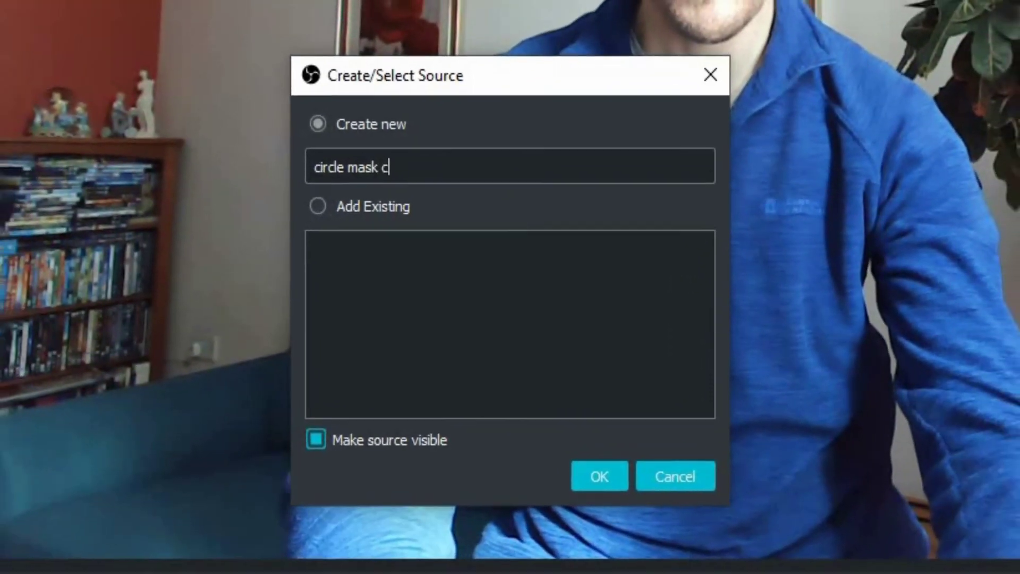
{"action": "type", "text": "ra"}
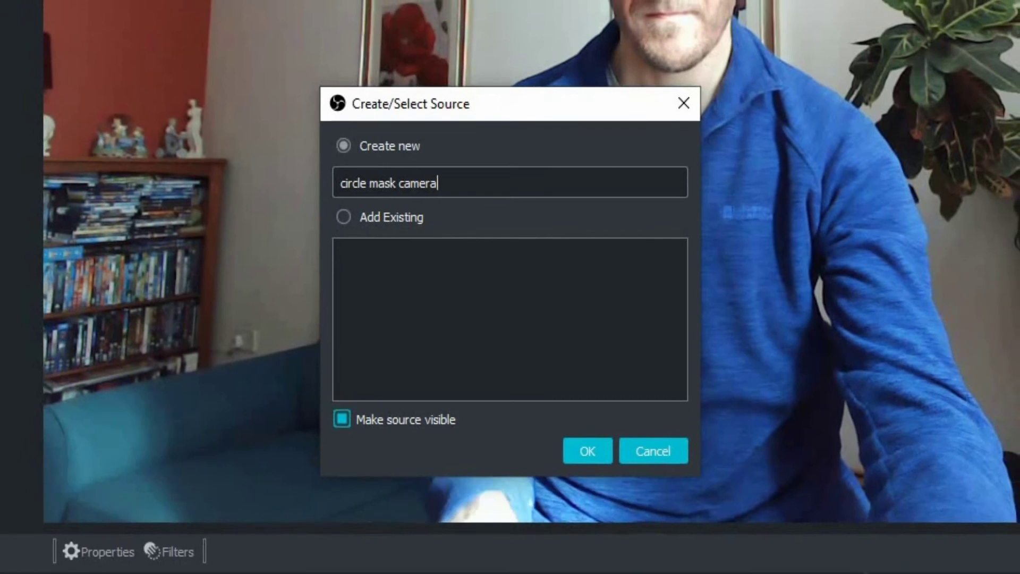
{"action": "left_click", "coordinate": [584, 438]}
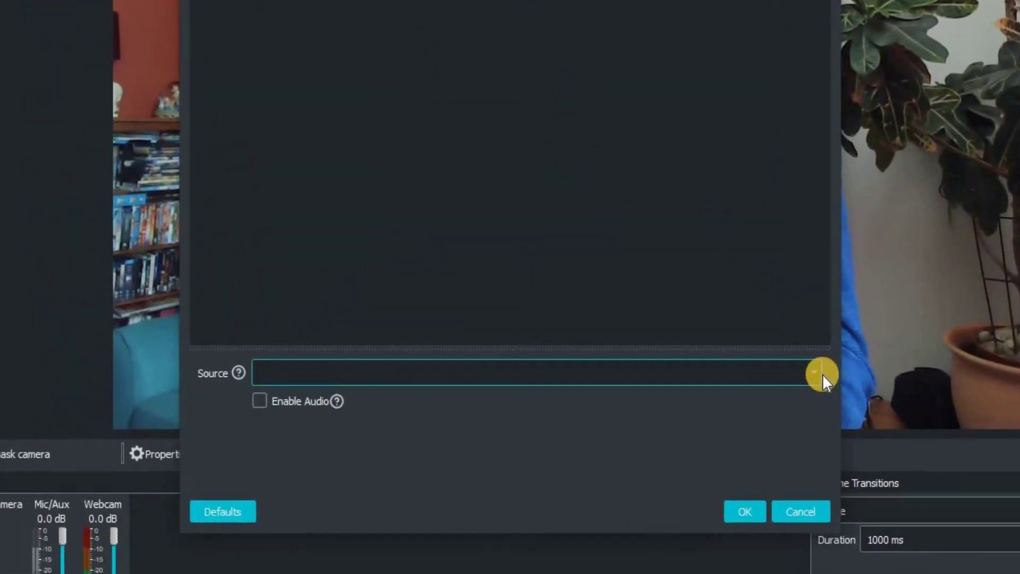
{"action": "left_click", "coordinate": [782, 415]}
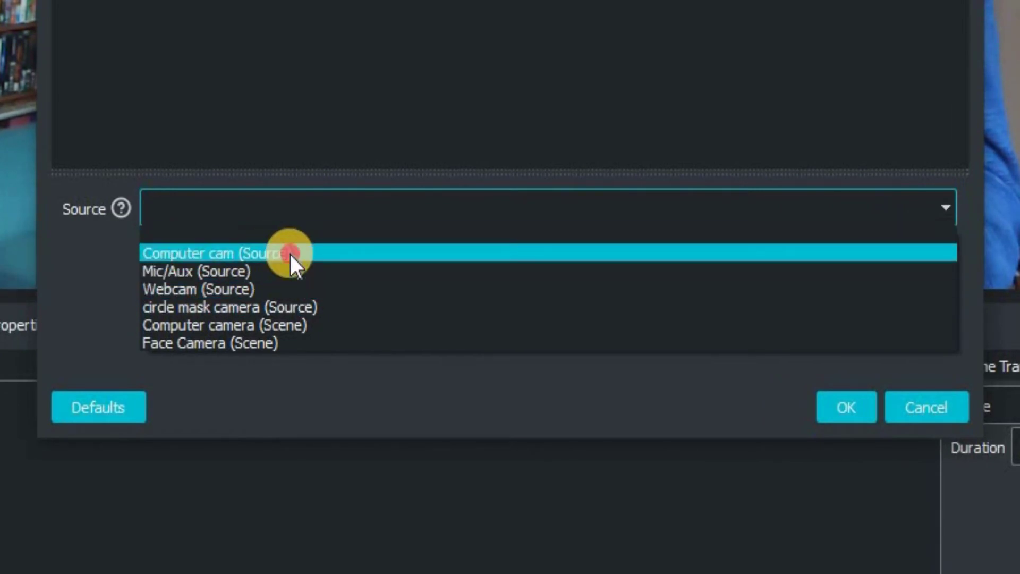
{"action": "left_click", "coordinate": [290, 254]}
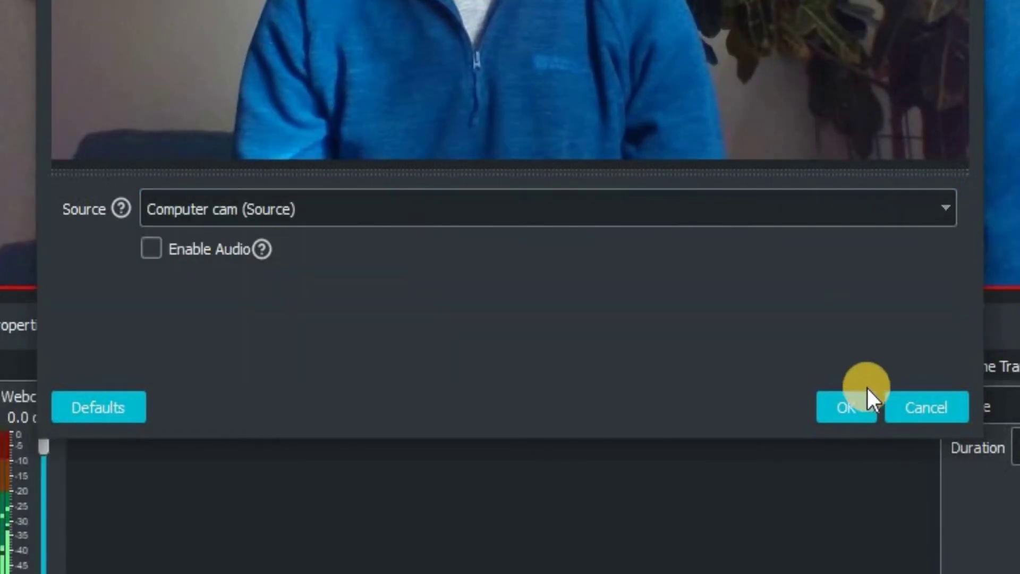
{"action": "left_click", "coordinate": [856, 403]}
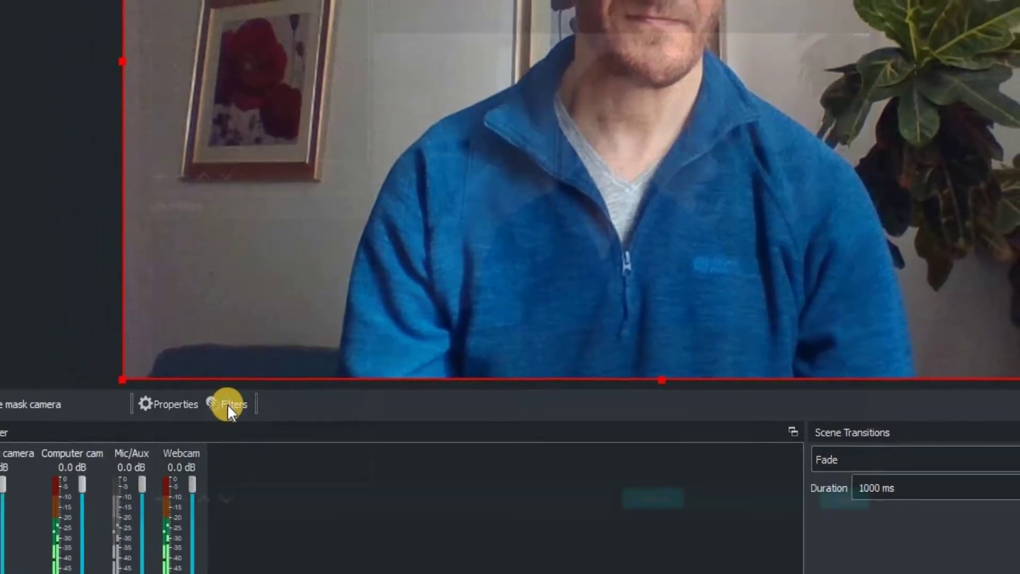
Give circle mask camera an Image Mask/Blend filter using Cicrcle mask.png as Alpha Mask (Alpha Channel).
{"action": "left_click", "coordinate": [204, 390]}
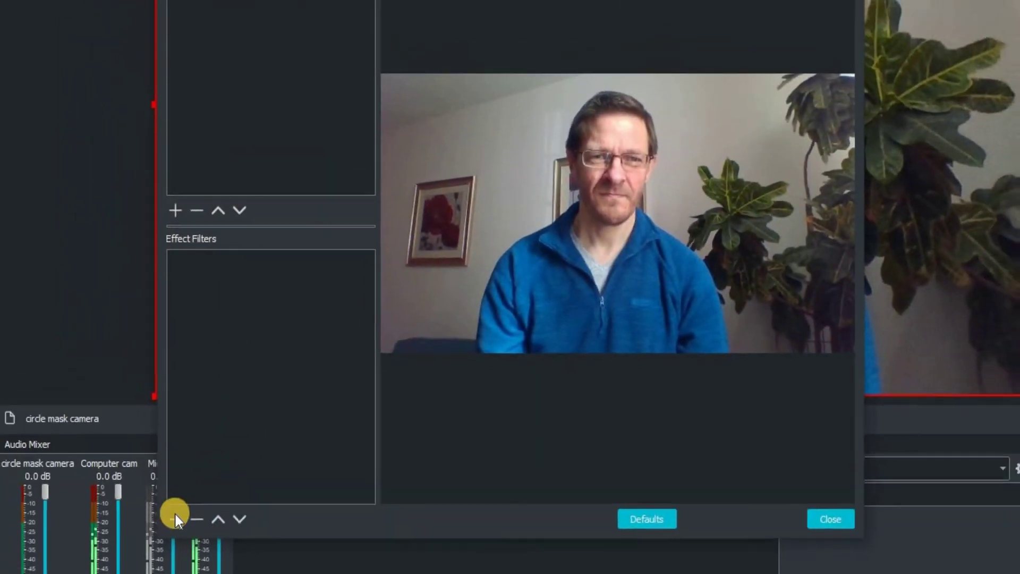
{"action": "left_click", "coordinate": [175, 519]}
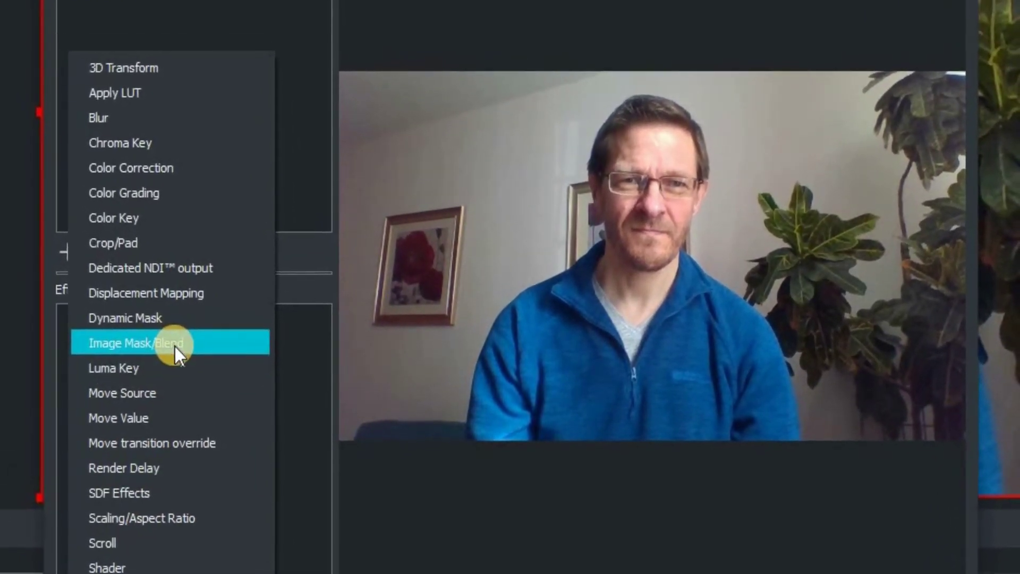
{"action": "left_click", "coordinate": [175, 346]}
{"action": "left_click", "coordinate": [473, 321]}
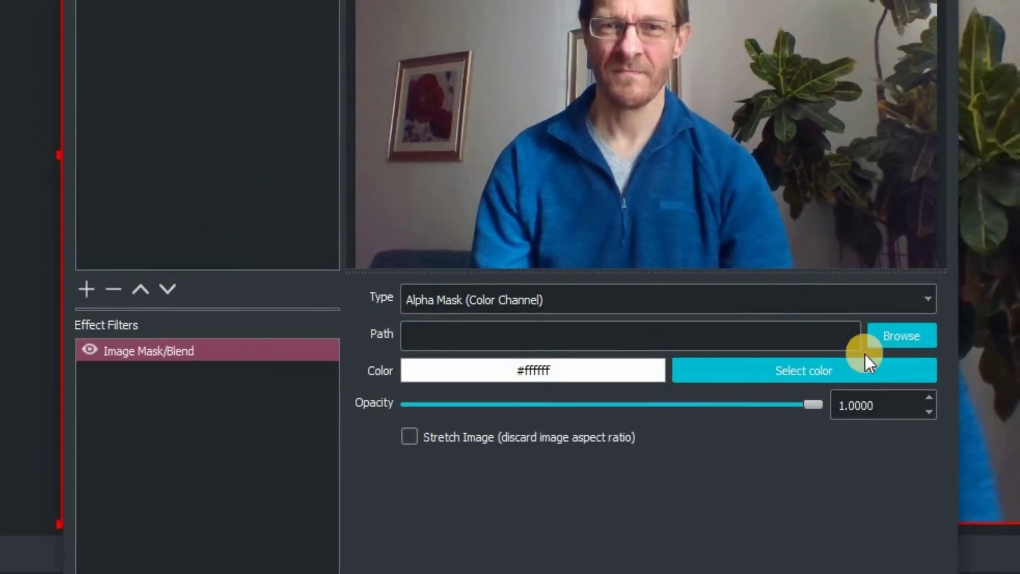
{"action": "left_click", "coordinate": [891, 345]}
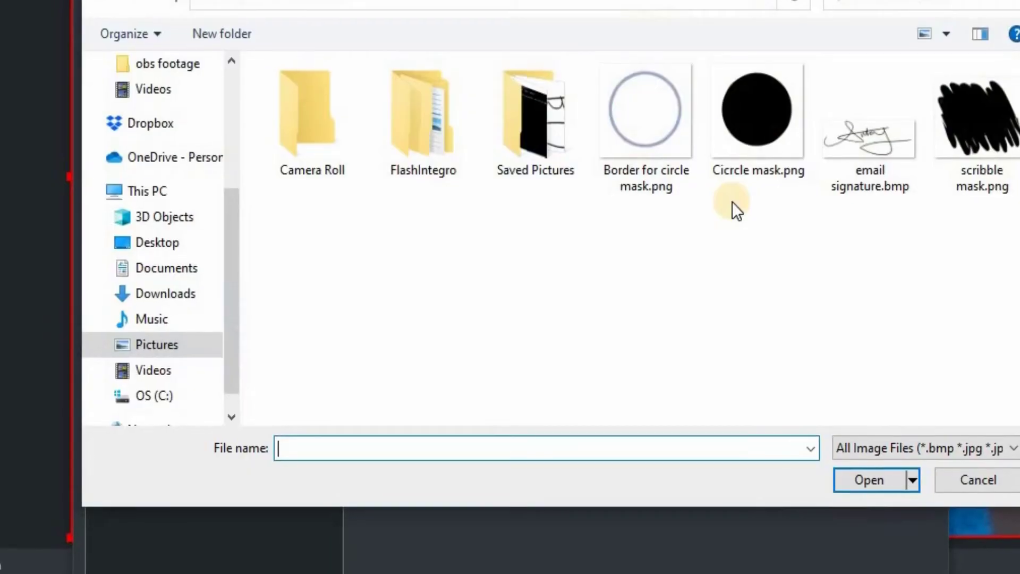
{"action": "left_click", "coordinate": [757, 117]}
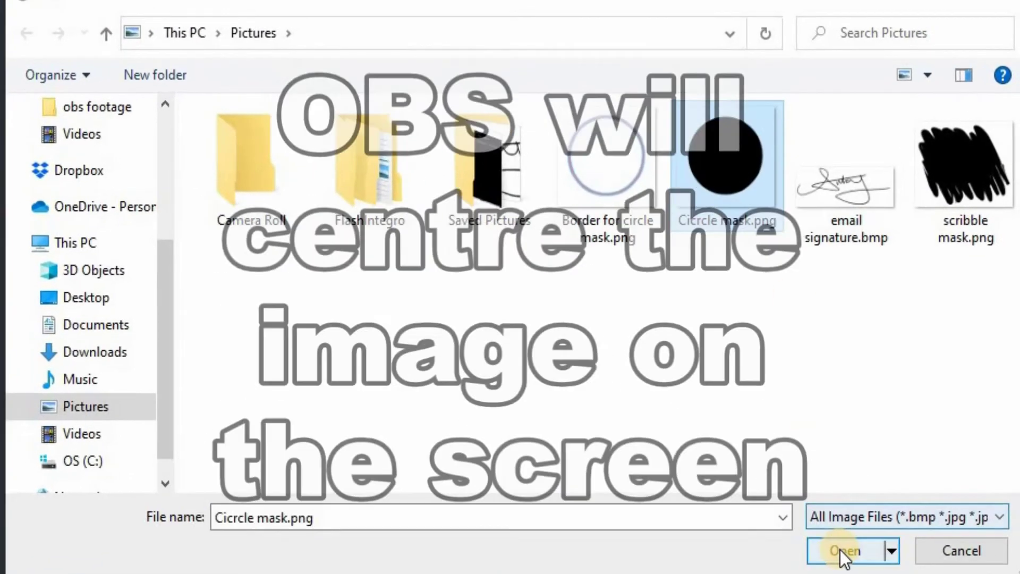
{"action": "left_click", "coordinate": [840, 550]}
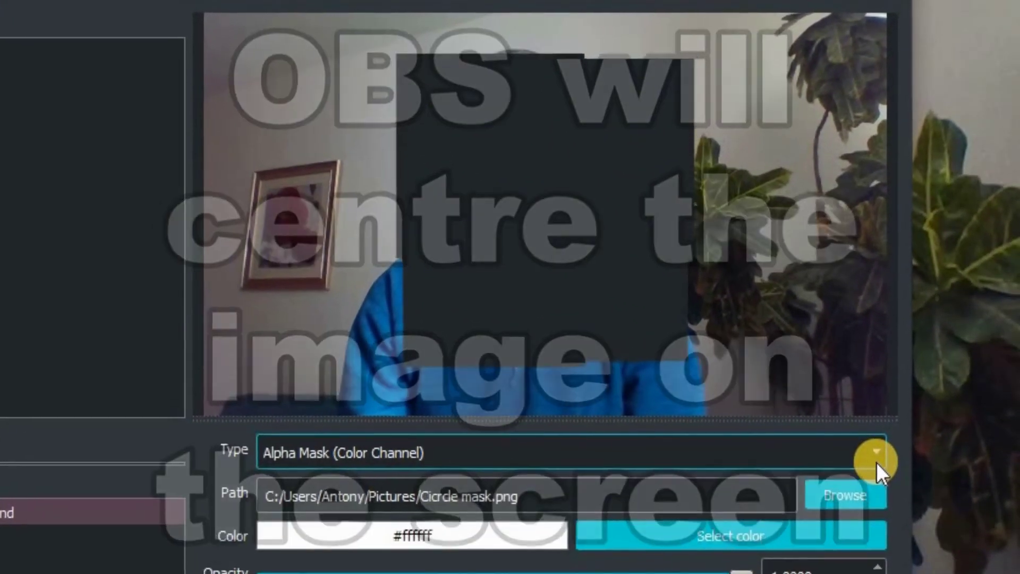
{"action": "left_click", "coordinate": [875, 459]}
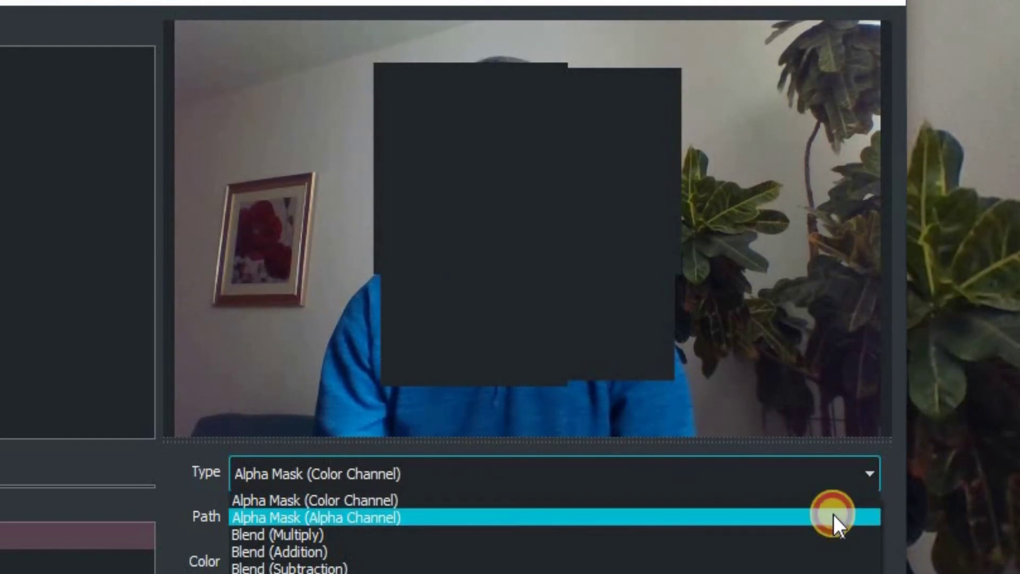
{"action": "left_click", "coordinate": [833, 515]}
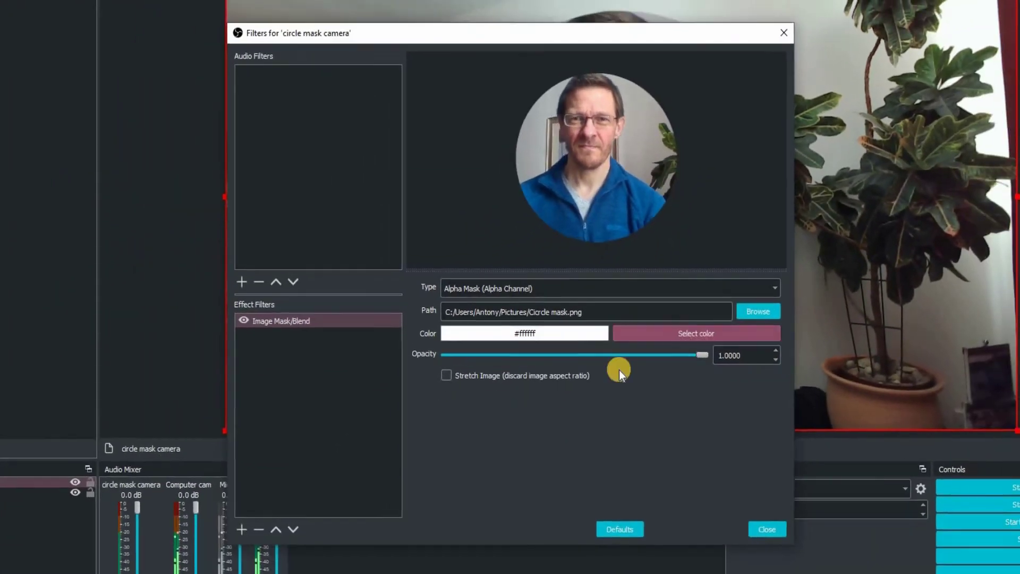
{"action": "left_click", "coordinate": [766, 528]}
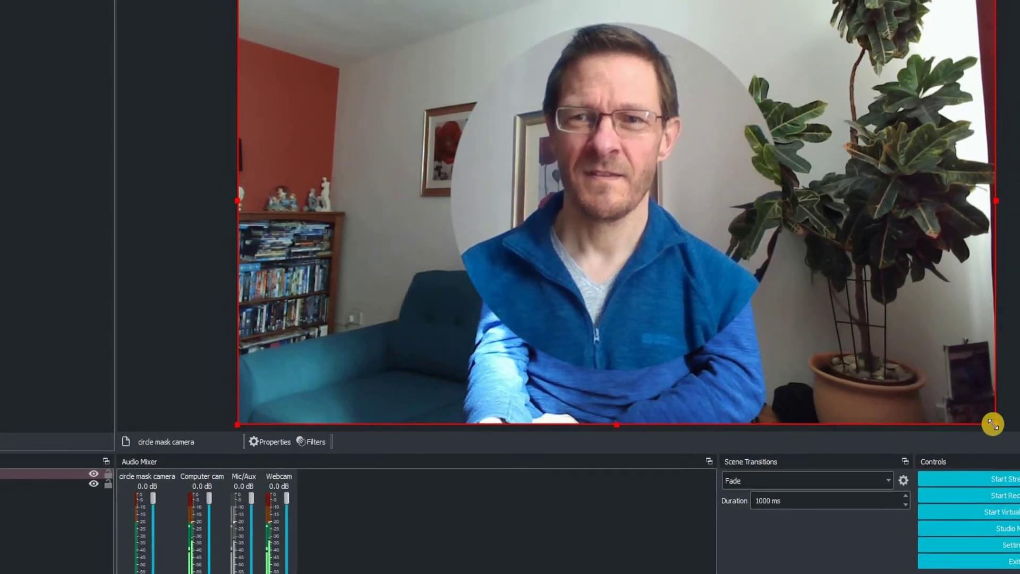
Lock the Webcam source and shrink the circle mask camera into the scene's upper-left corner.
{"action": "left_click", "coordinate": [50, 481]}
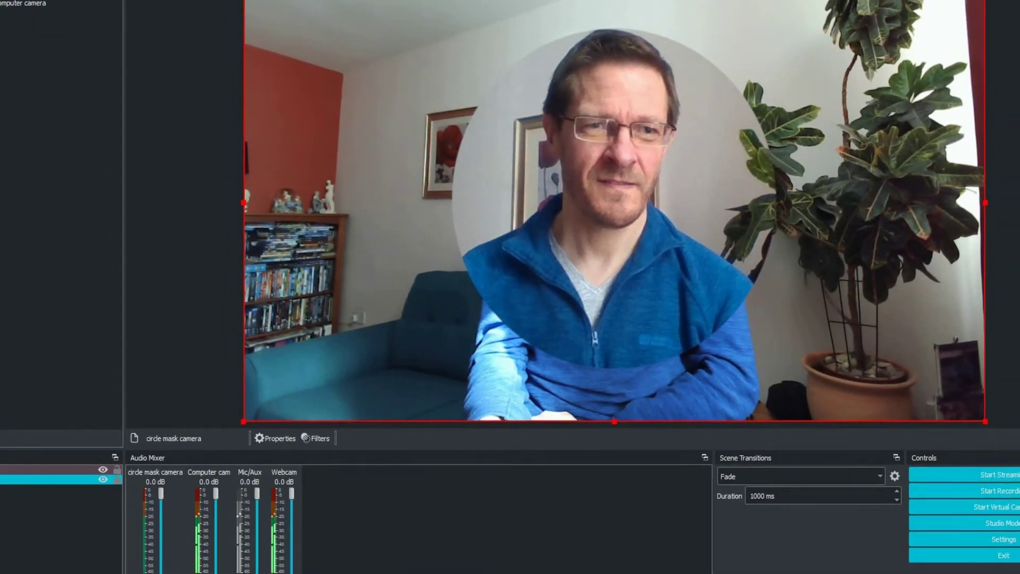
{"action": "left_click", "coordinate": [117, 481]}
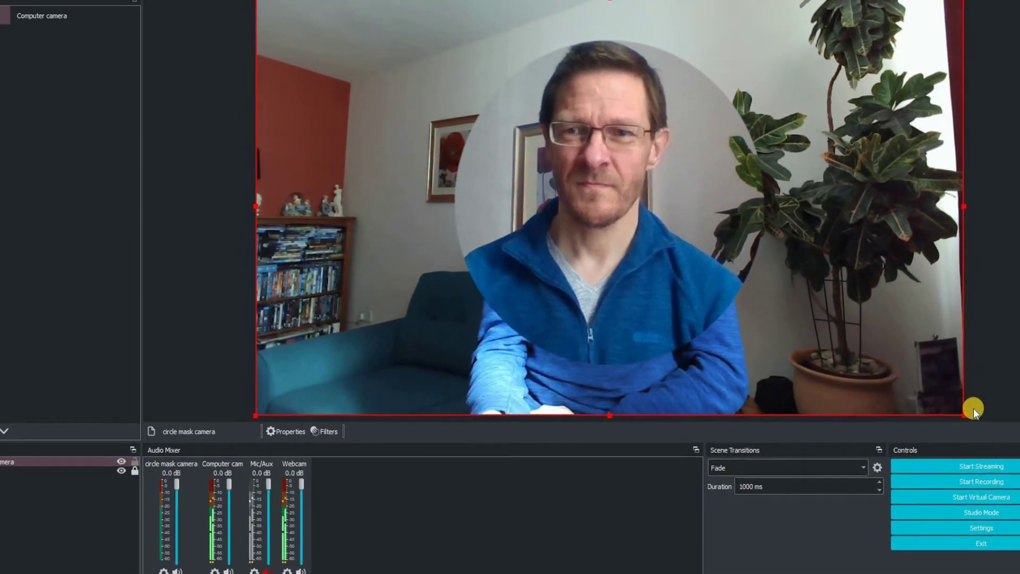
{"action": "left_click_drag", "start_coordinate": [959, 415], "coordinate": [490, 171]}
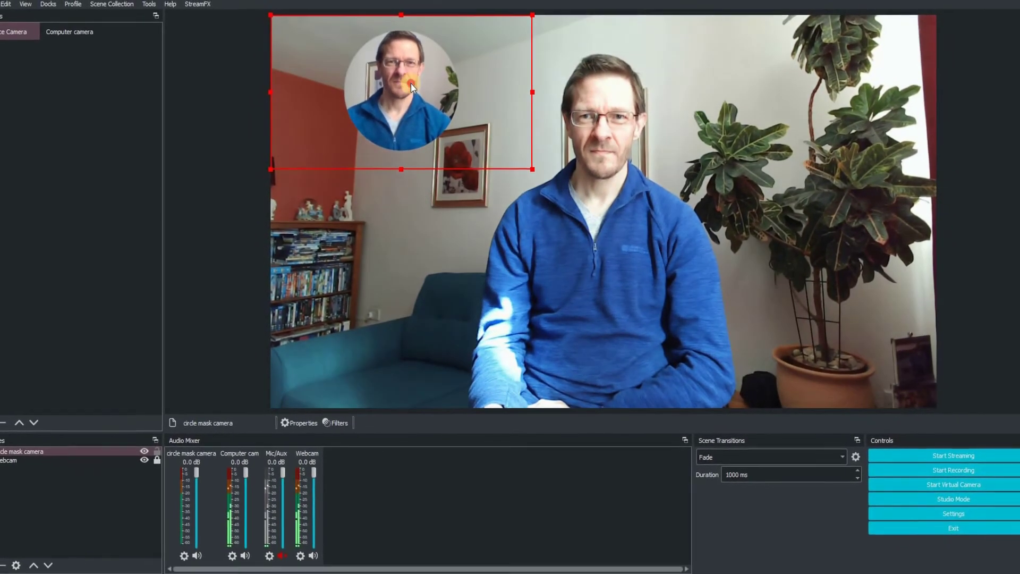
{"action": "left_click_drag", "start_coordinate": [411, 84], "coordinate": [380, 88]}
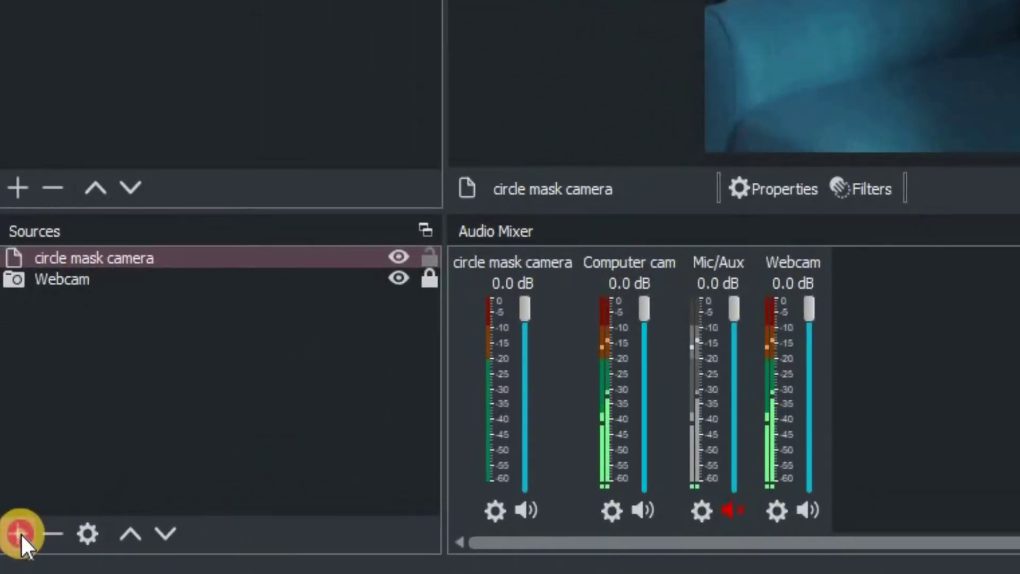
Add an Image source 'Border for circle cam' loaded with Border for circle mask.png.
{"action": "left_click", "coordinate": [19, 532]}
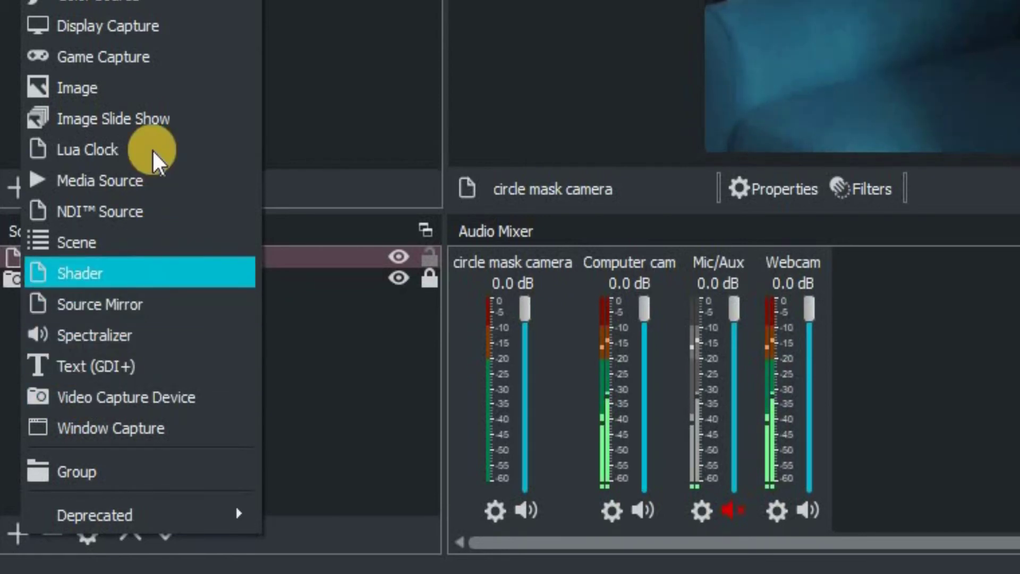
{"action": "left_click", "coordinate": [140, 92]}
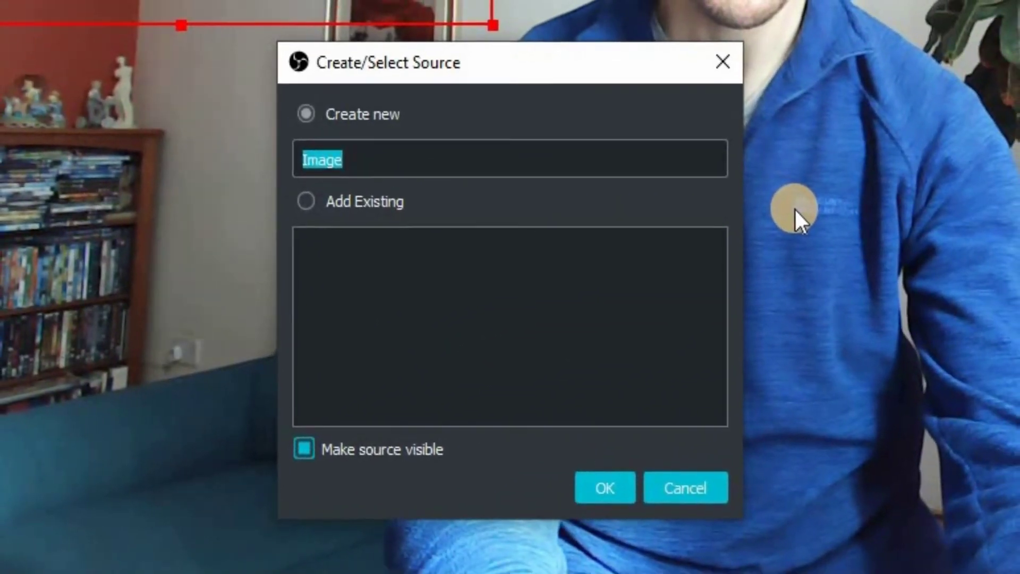
{"action": "type", "text": "Bo"}
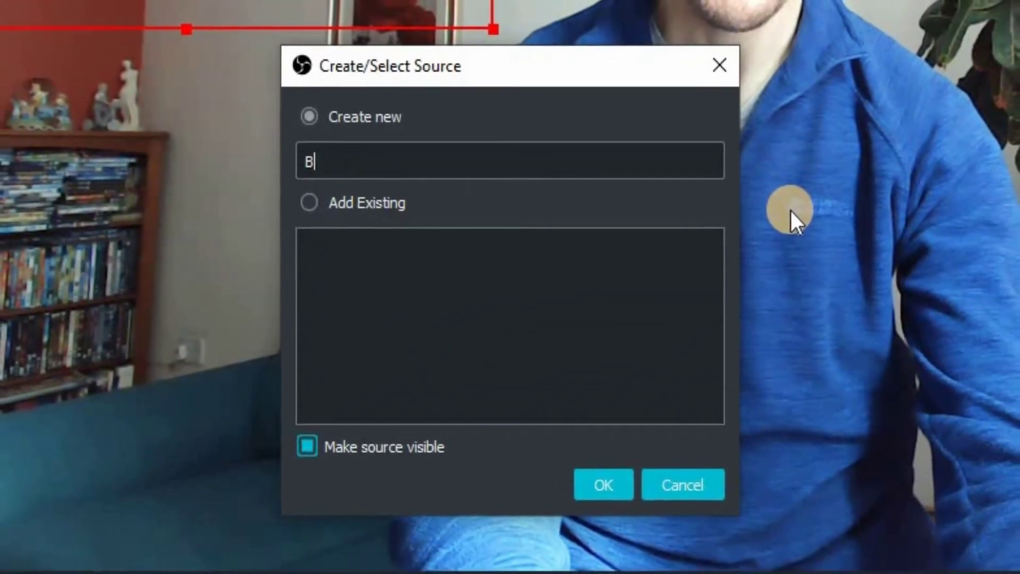
{"action": "type", "text": "rder fo"}
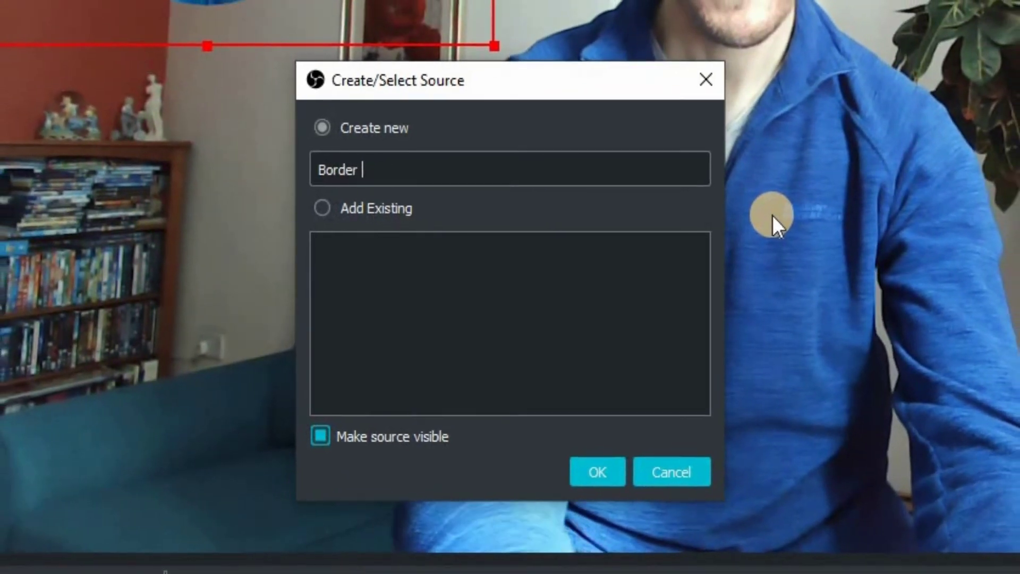
{"action": "type", "text": "r ci"}
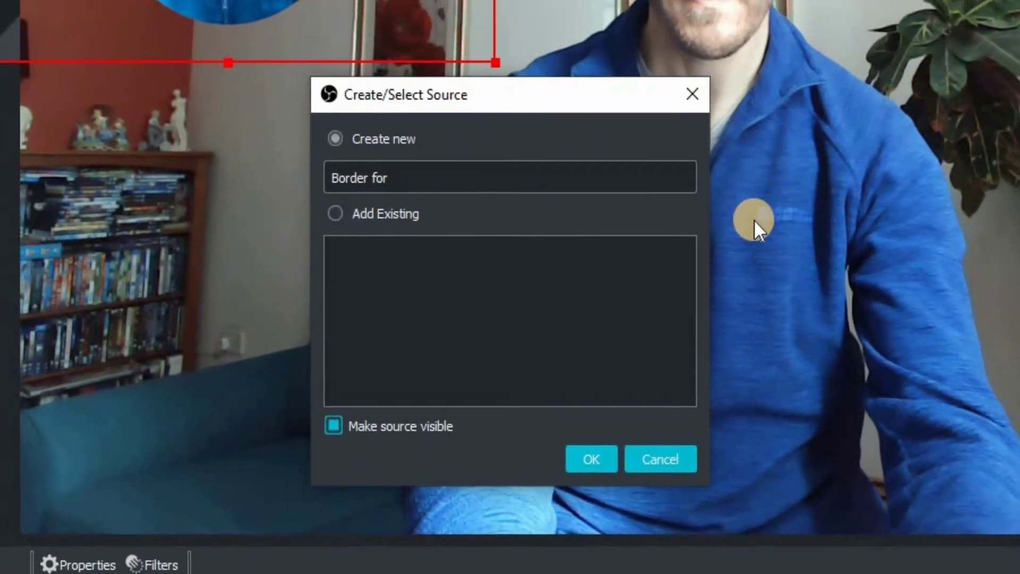
{"action": "type", "text": "rcle c"}
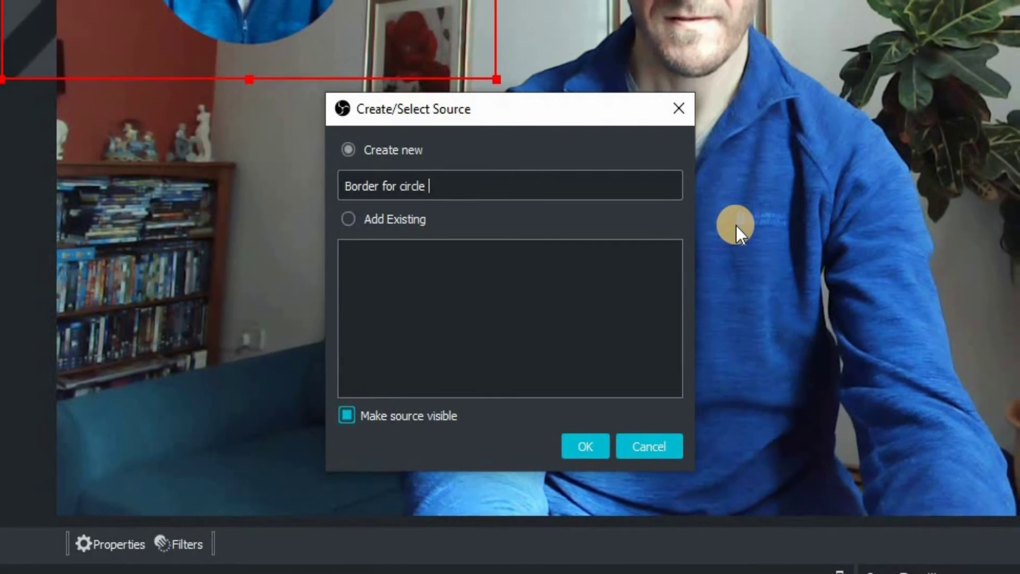
{"action": "type", "text": "am"}
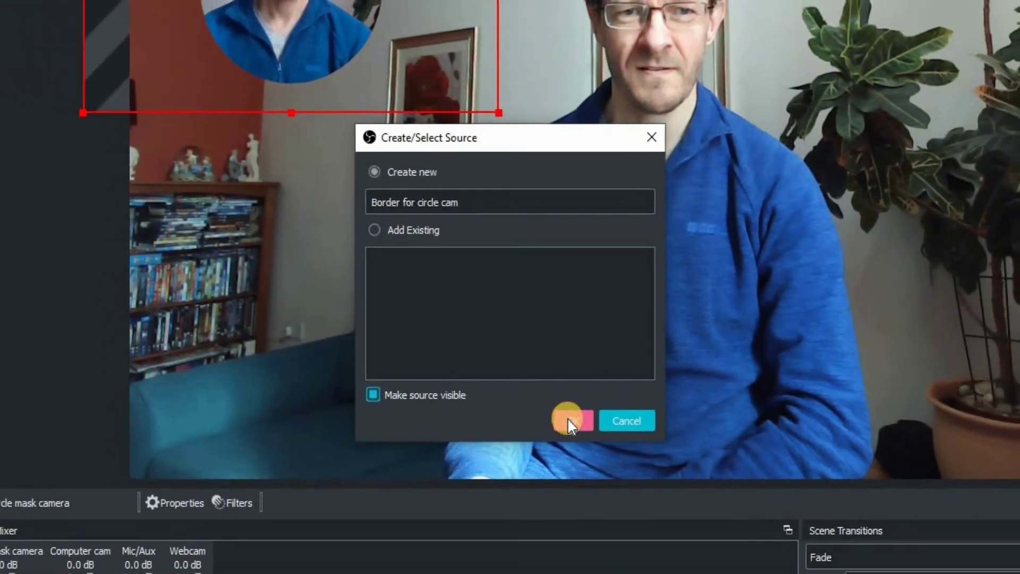
{"action": "left_click", "coordinate": [568, 423]}
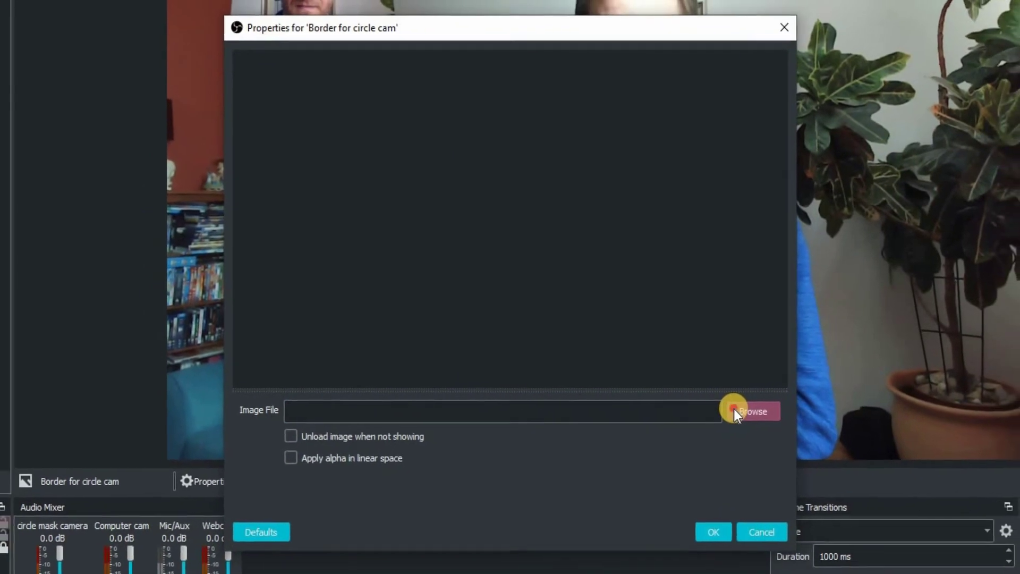
{"action": "left_click", "coordinate": [728, 406]}
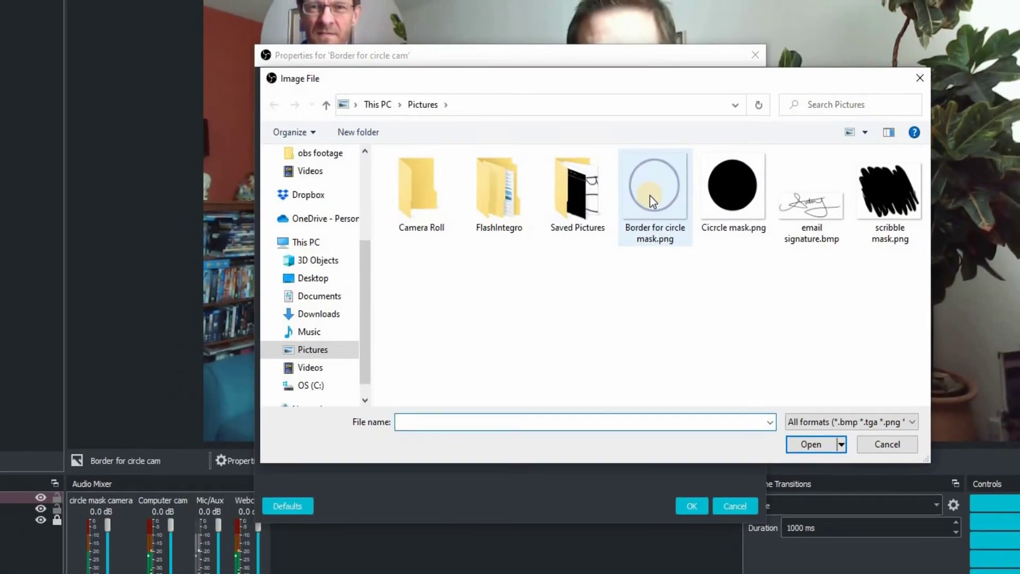
{"action": "left_click", "coordinate": [662, 188]}
{"action": "double_click", "coordinate": [643, 201]}
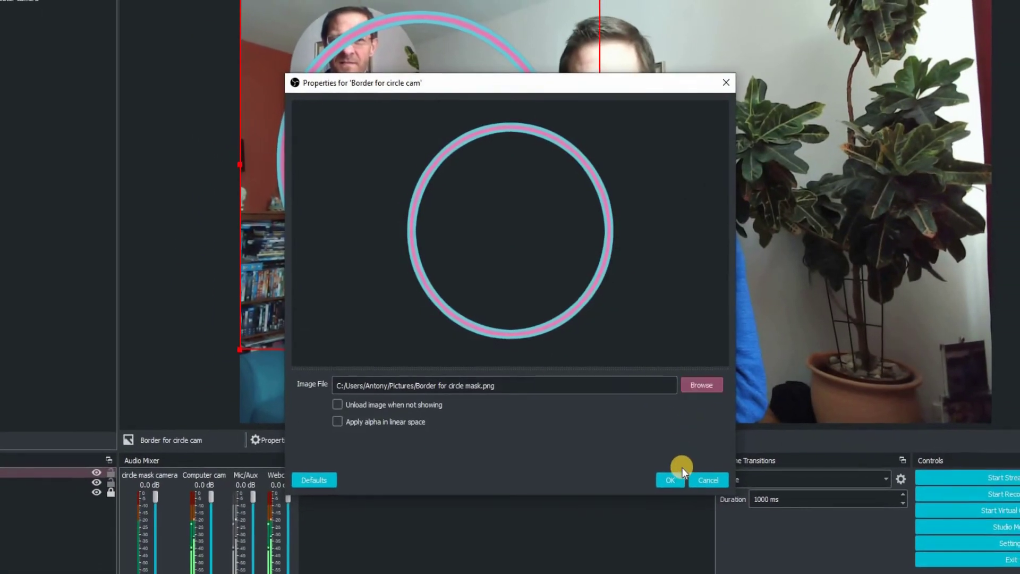
{"action": "left_click", "coordinate": [667, 472]}
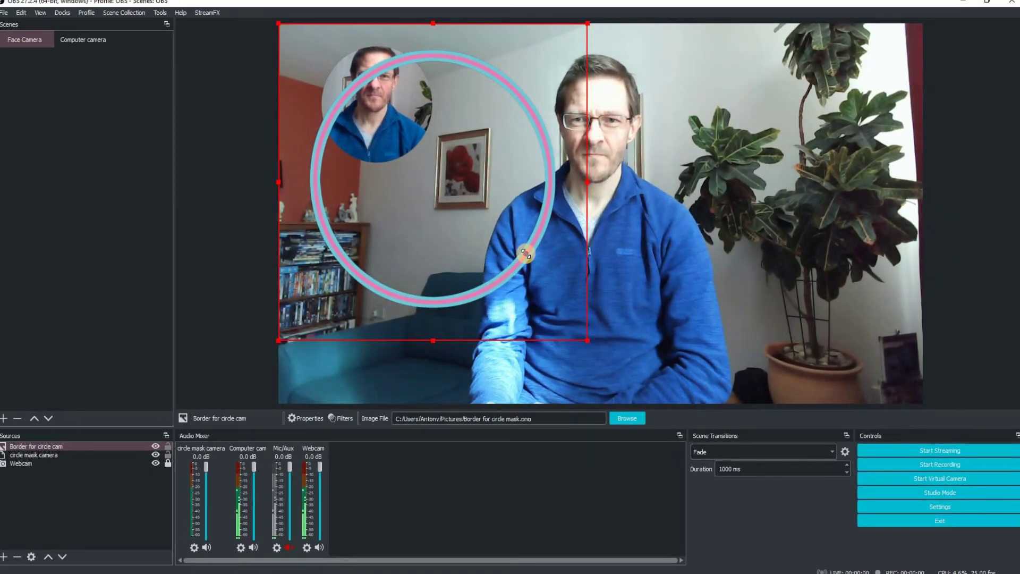
Shrink the ring image and drag it to frame the circular webcam at top-left.
{"action": "left_click_drag", "start_coordinate": [525, 254], "coordinate": [478, 194]}
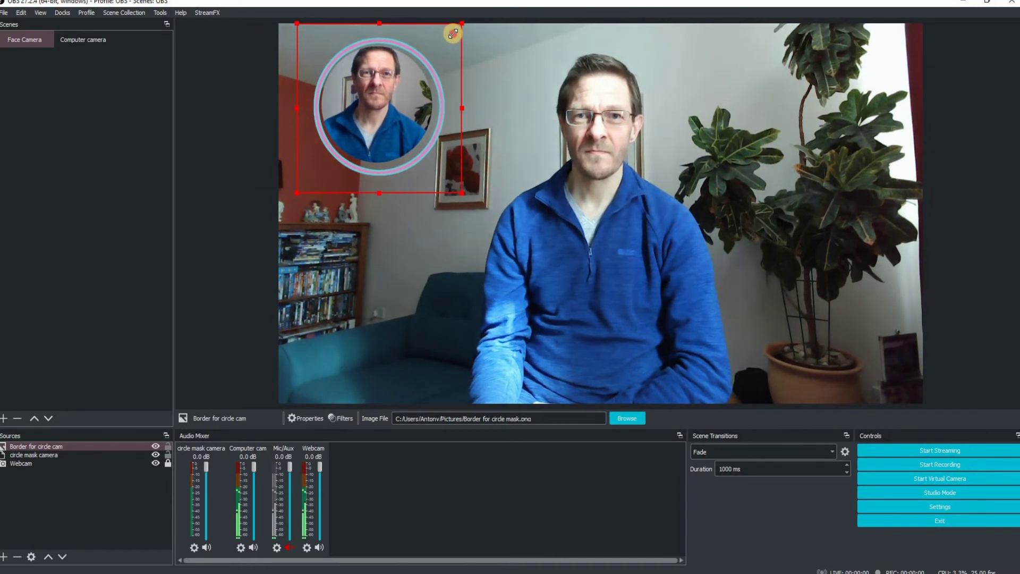
{"action": "left_click_drag", "start_coordinate": [453, 34], "coordinate": [453, 35]}
{"action": "left_click_drag", "start_coordinate": [422, 73], "coordinate": [425, 66]}
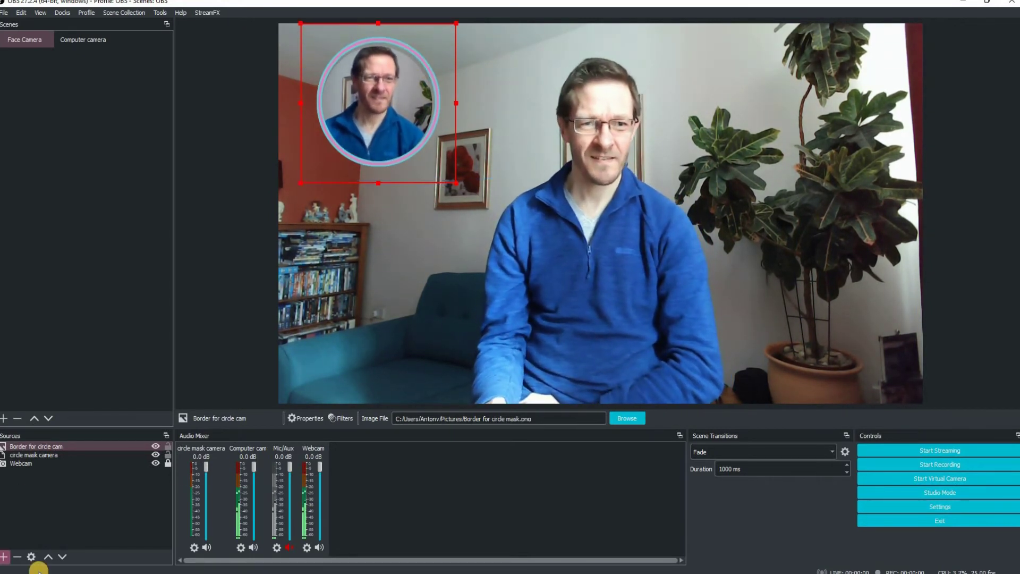
Group Border for circle cam with circle mask camera and move the group top-left.
{"action": "left_click", "coordinate": [134, 448]}
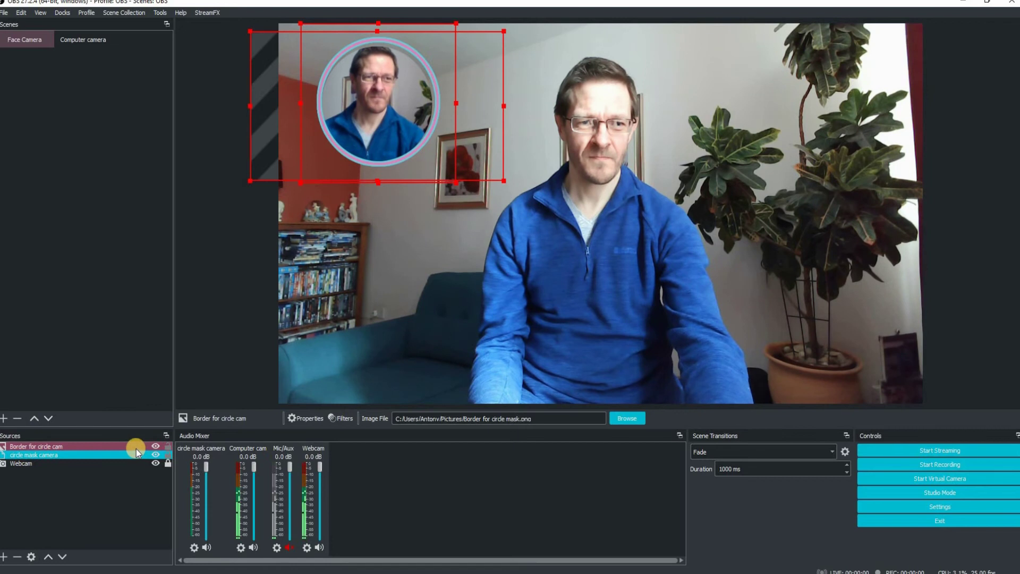
{"action": "left_click", "coordinate": [136, 449], "text": "ctrl"}
{"action": "right_click", "coordinate": [135, 445]}
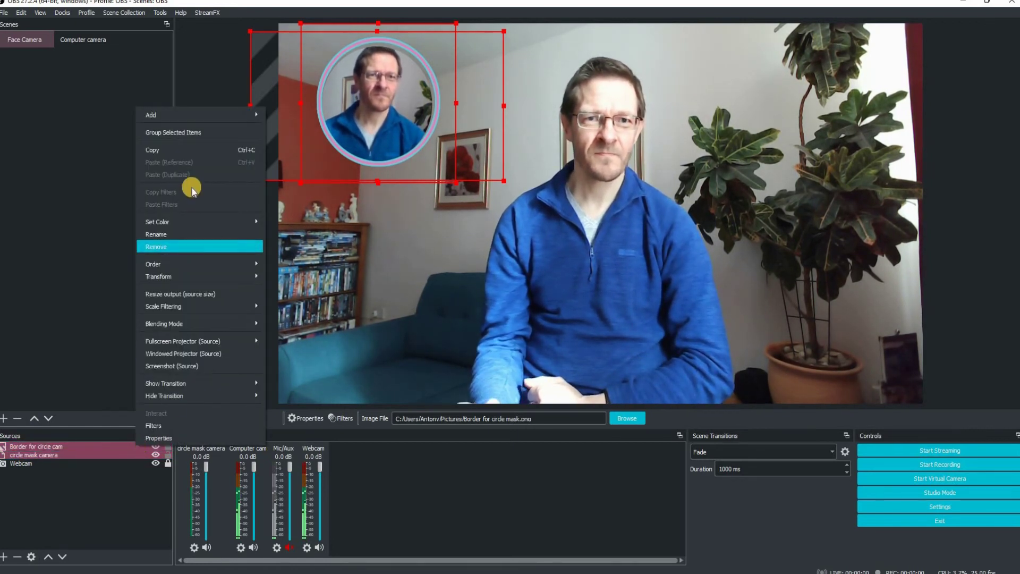
{"action": "left_click", "coordinate": [193, 134]}
{"action": "left_click_drag", "start_coordinate": [528, 154], "coordinate": [362, 79]}
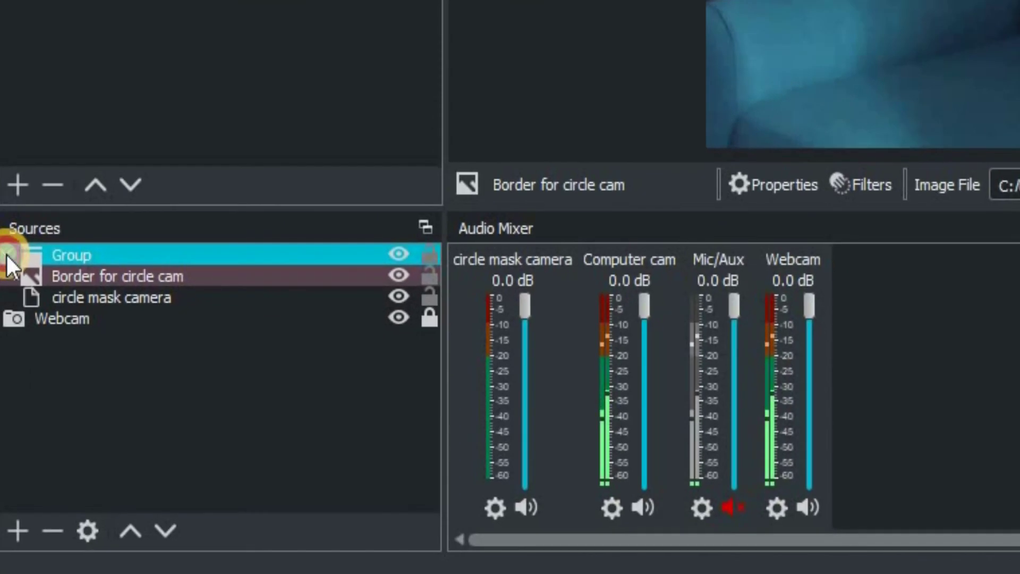
Collapse the new group and rename it 'Cam with border'.
{"action": "left_click", "coordinate": [7, 255]}
{"action": "right_click", "coordinate": [65, 254]}
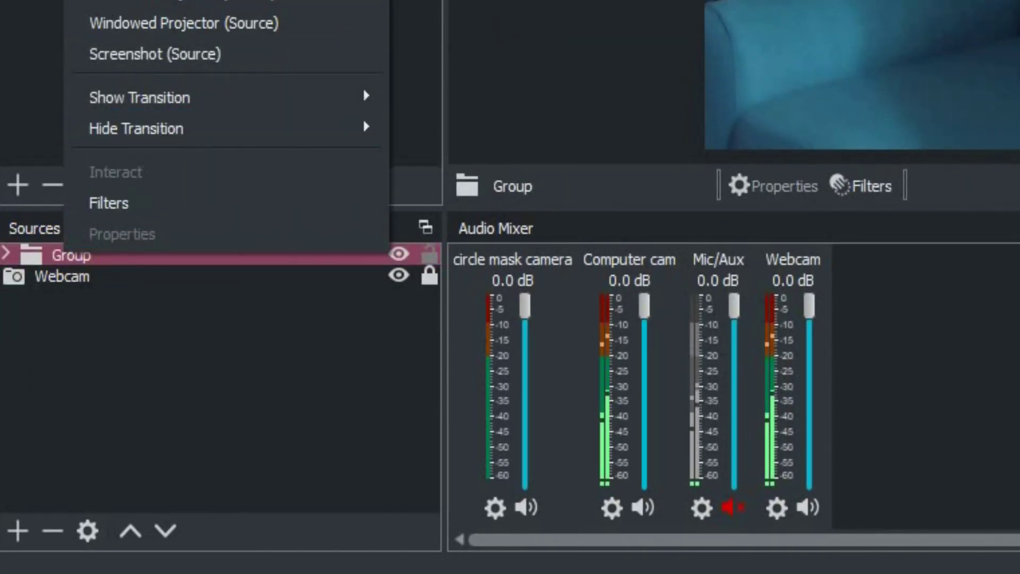
{"action": "key", "text": "F2"}
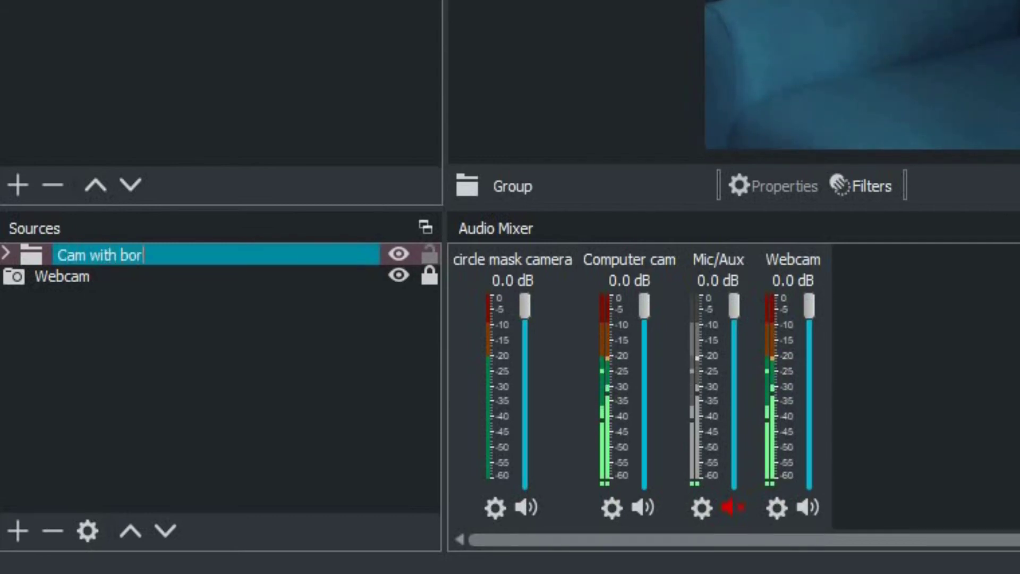
{"action": "key", "text": "Return"}
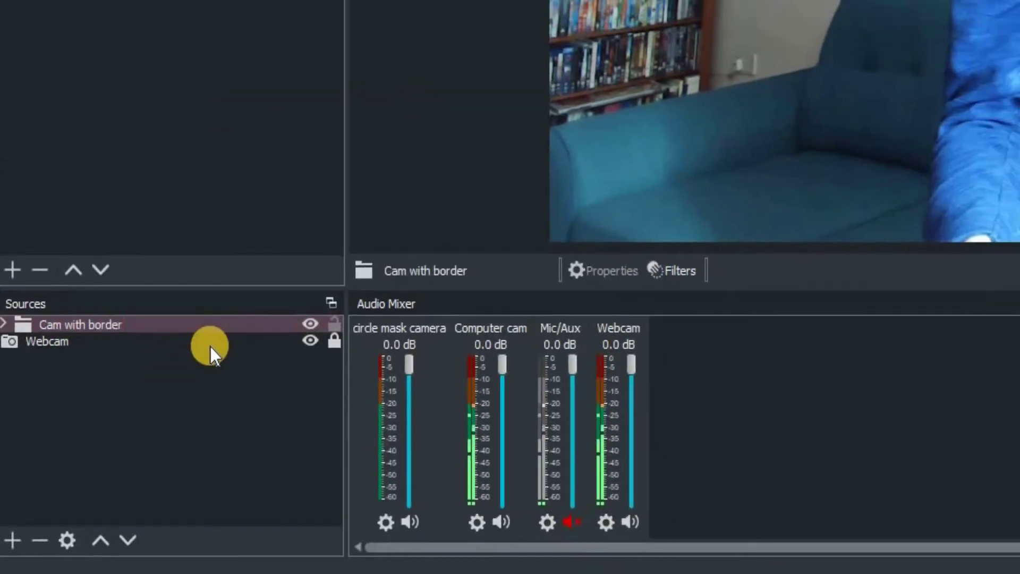
{"action": "left_click", "coordinate": [266, 279]}
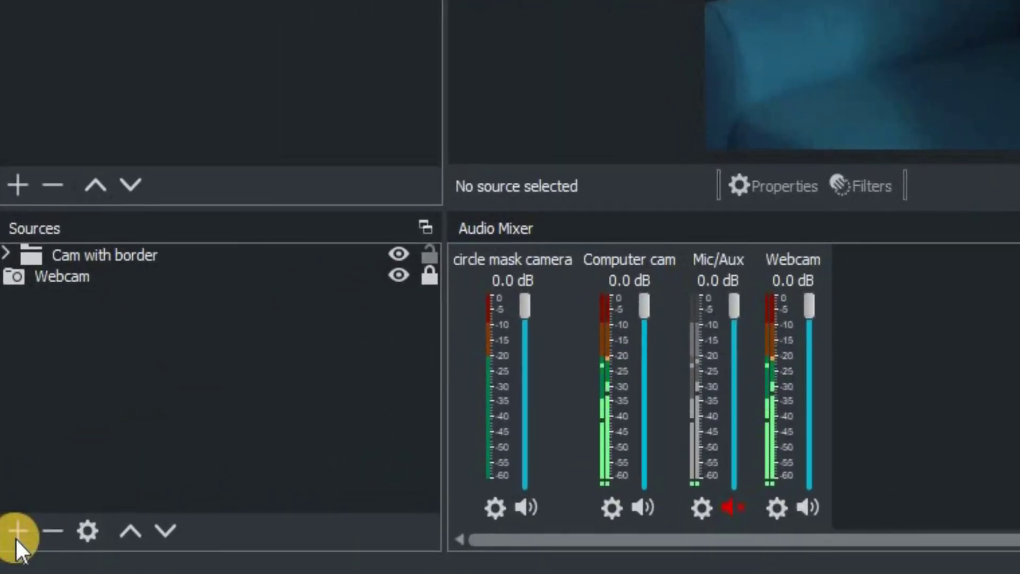
{"action": "left_click", "coordinate": [15, 537]}
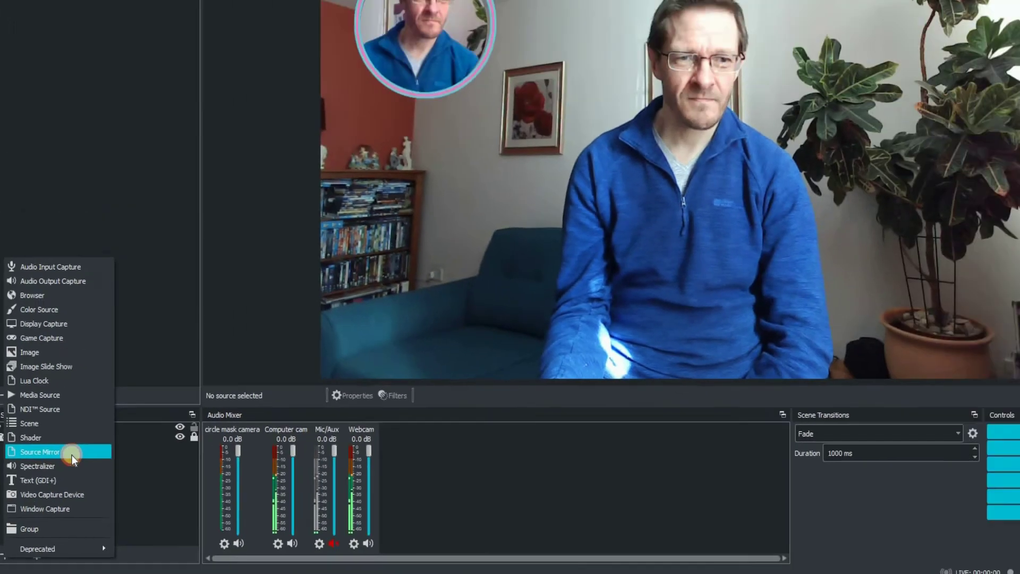
Add a Source Mirror named 'scribble cam' mirroring the Computer cam feed.
{"action": "left_click", "coordinate": [159, 308]}
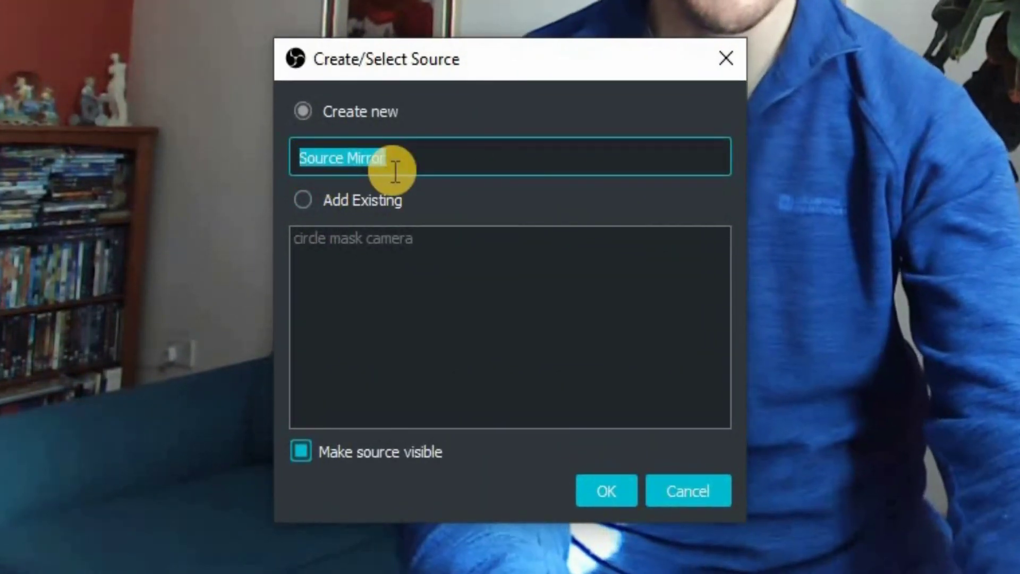
{"action": "type", "text": "scribble cam"}
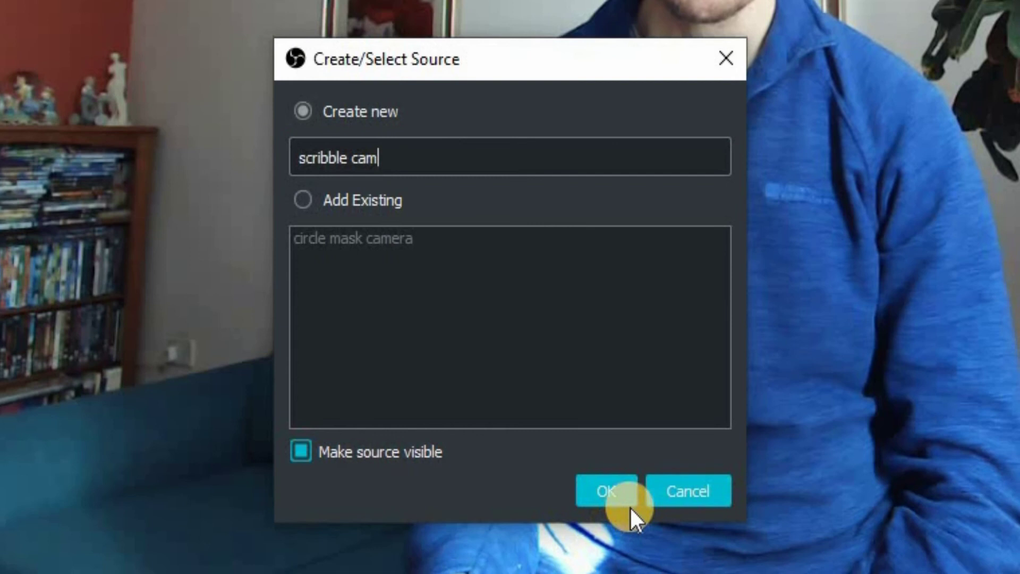
{"action": "left_click", "coordinate": [629, 504]}
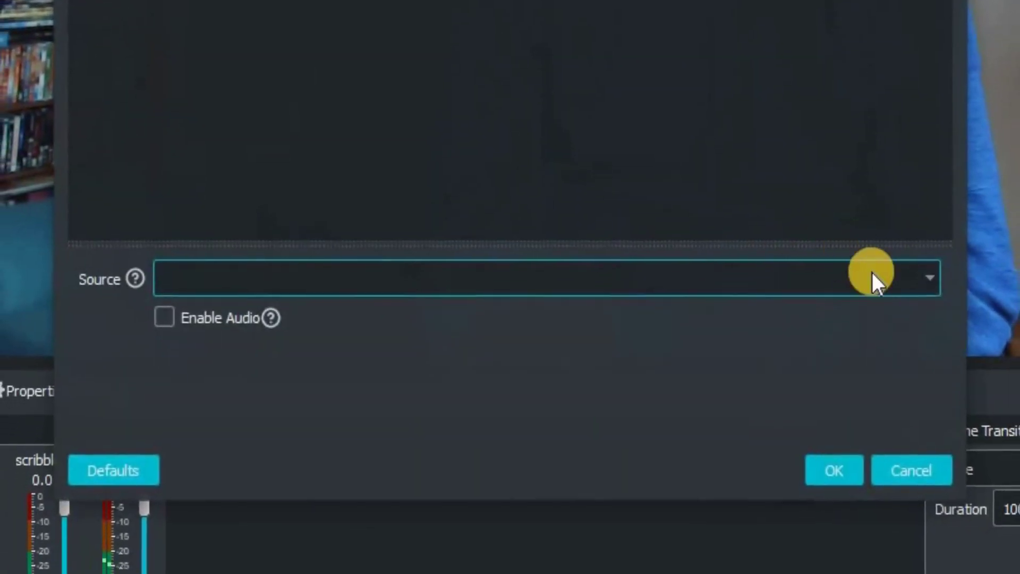
{"action": "left_click", "coordinate": [924, 275]}
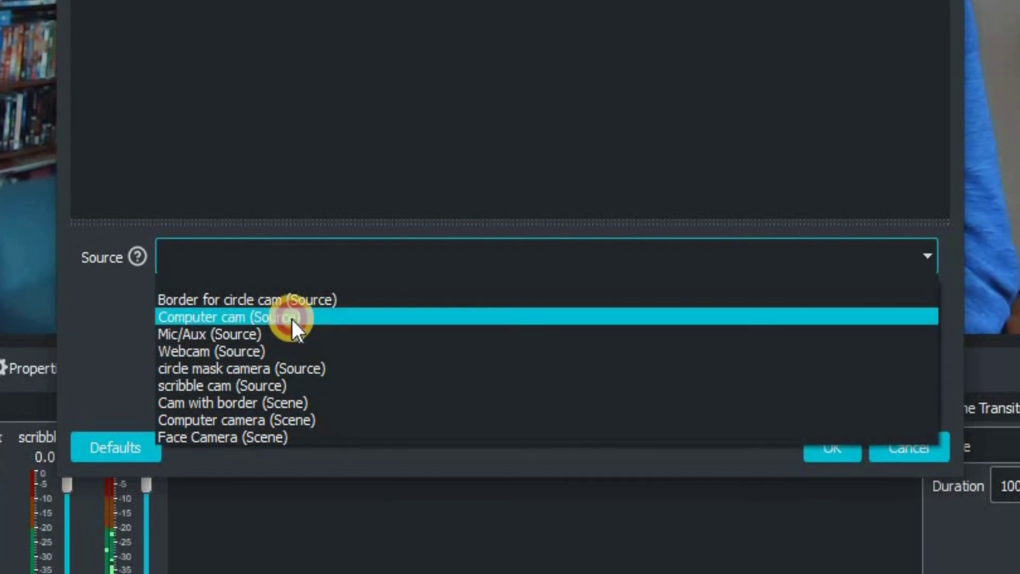
{"action": "key", "text": "Return"}
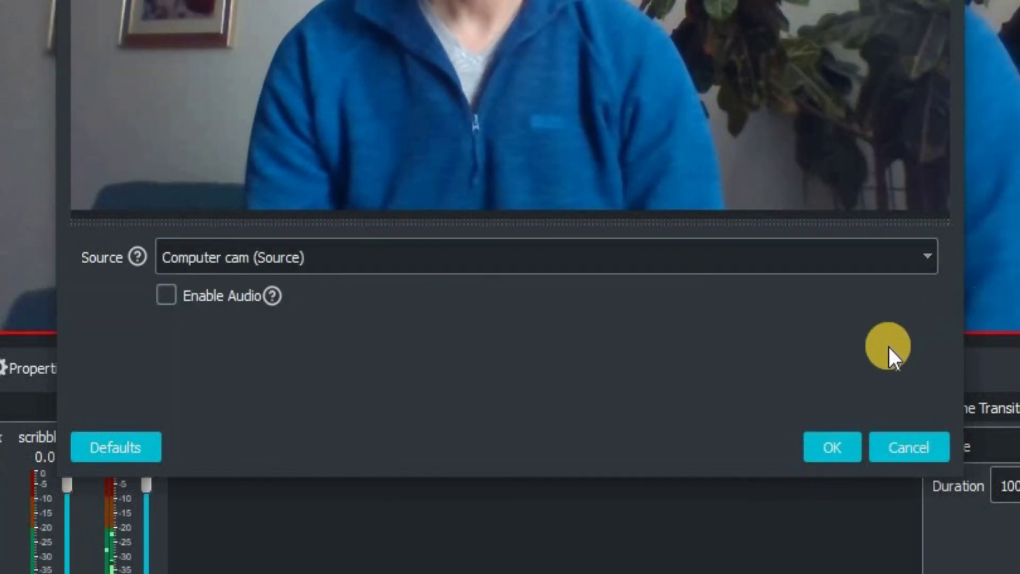
{"action": "left_click", "coordinate": [833, 447]}
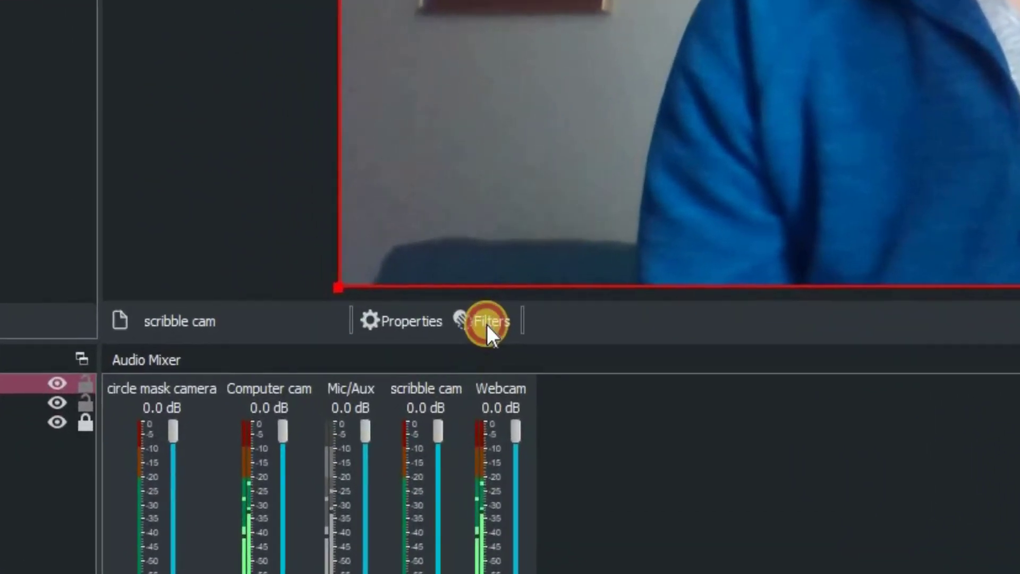
Add an Image Mask/Blend filter 'scribble frame' using scribble mask.png as Alpha Mask (Alpha Channel).
{"action": "left_click", "coordinate": [433, 358]}
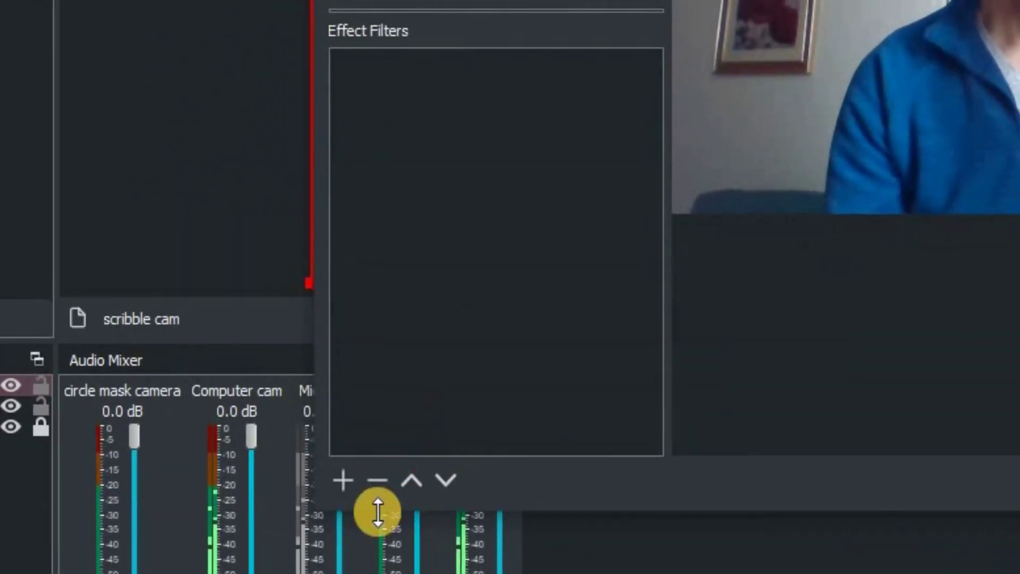
{"action": "left_click", "coordinate": [321, 493]}
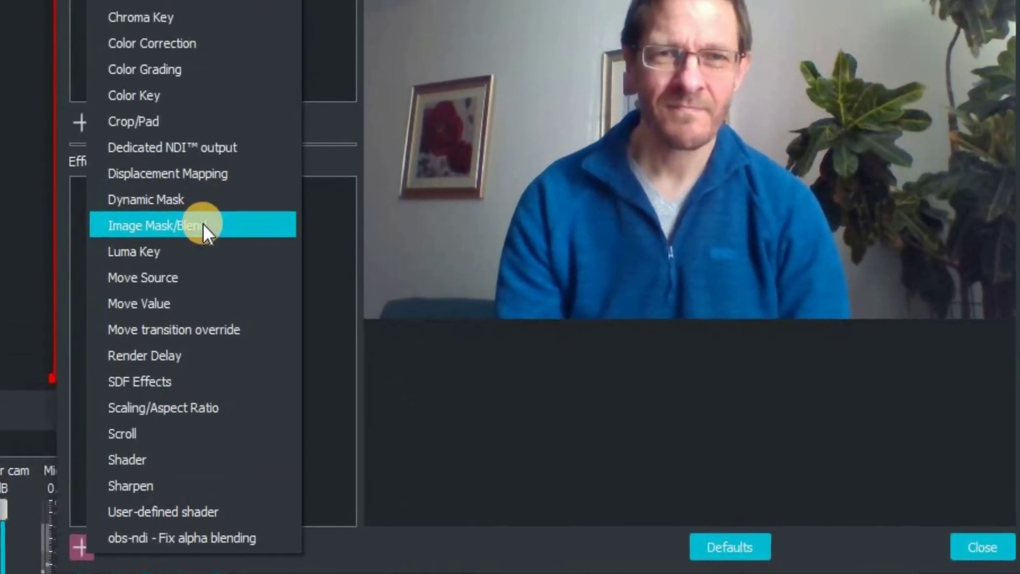
{"action": "left_click", "coordinate": [257, 204]}
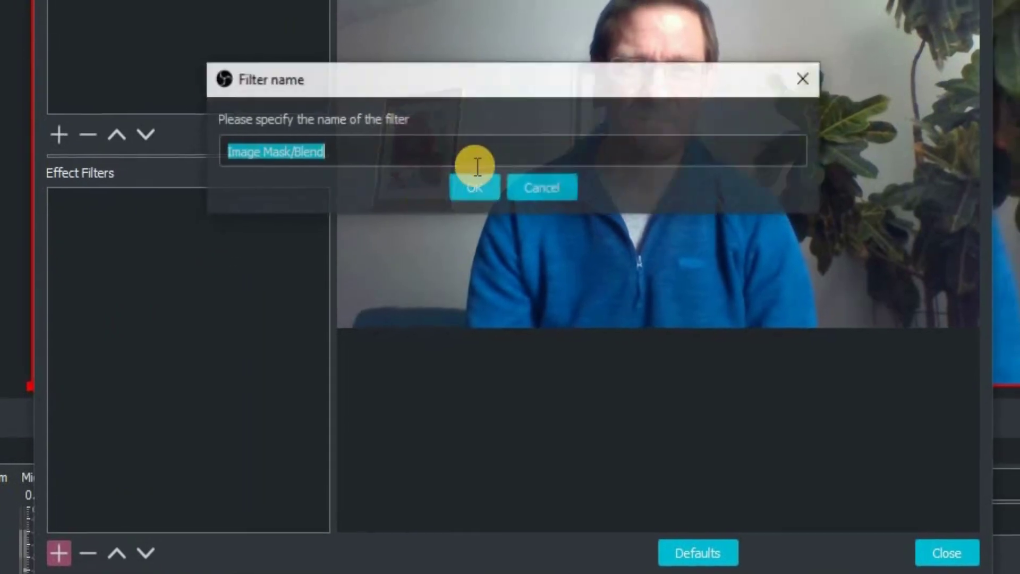
{"action": "left_click", "coordinate": [473, 192]}
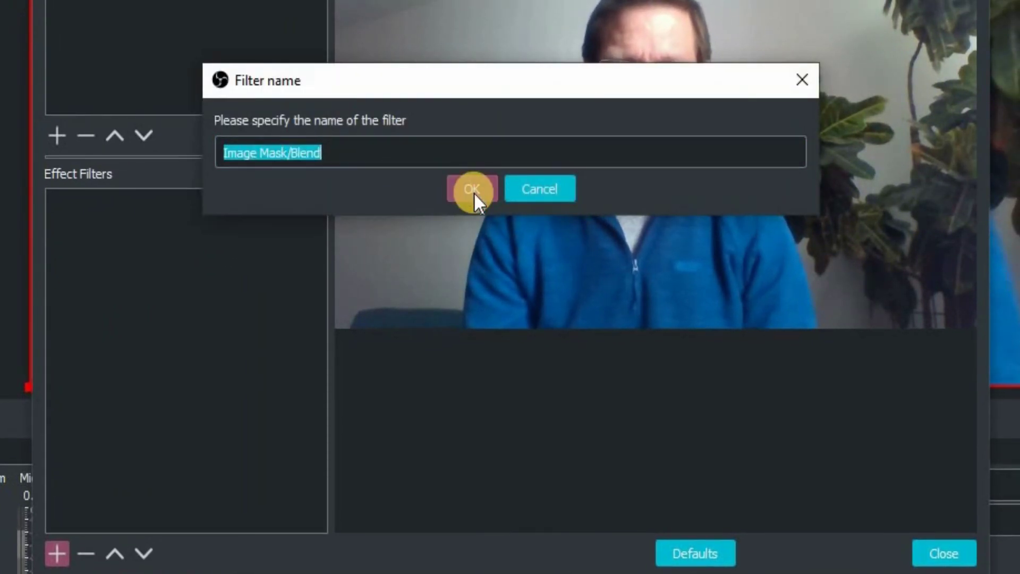
{"action": "type", "text": "scr"}
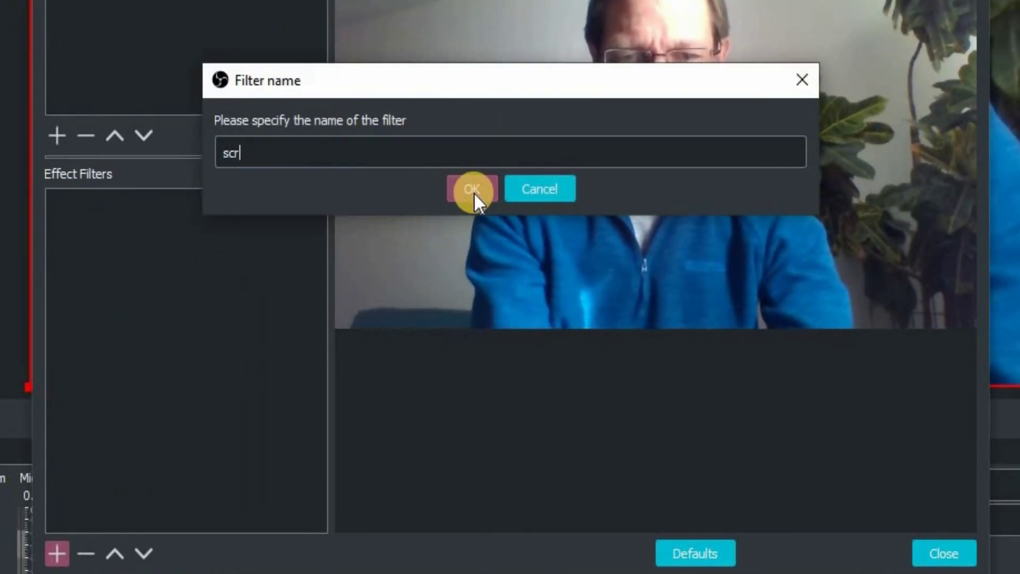
{"action": "type", "text": "ibble "}
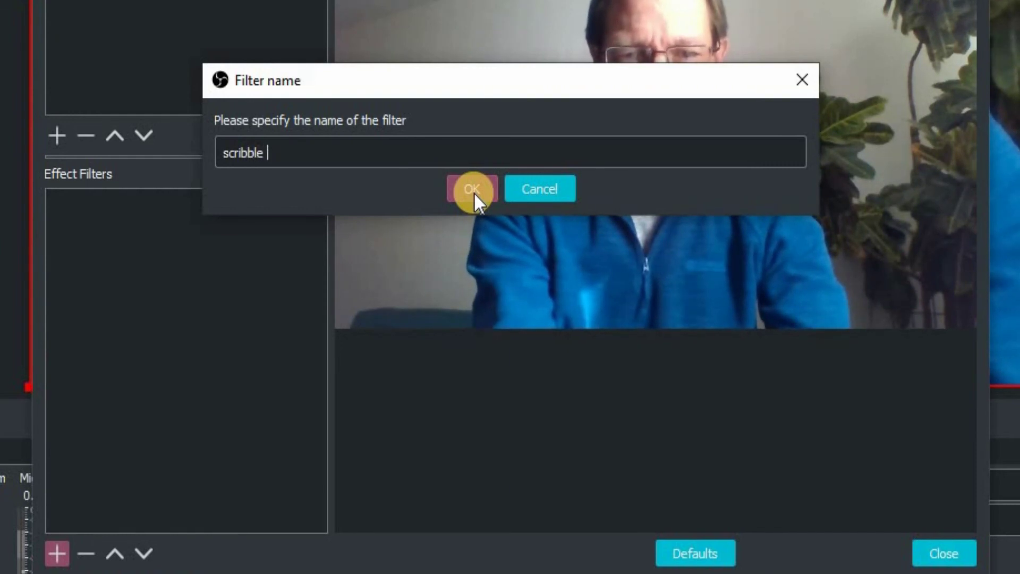
{"action": "type", "text": "fr"}
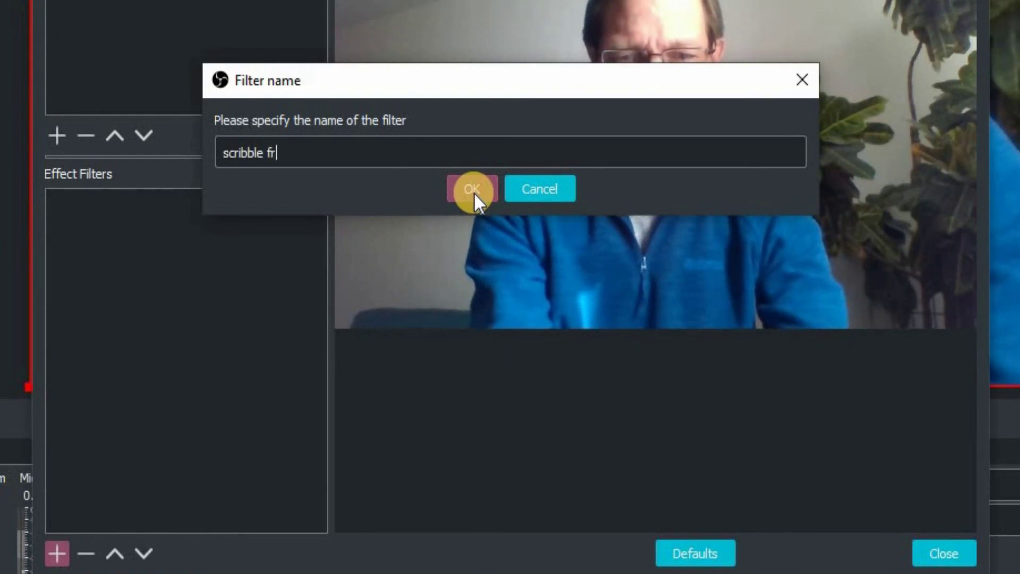
{"action": "type", "text": "ame"}
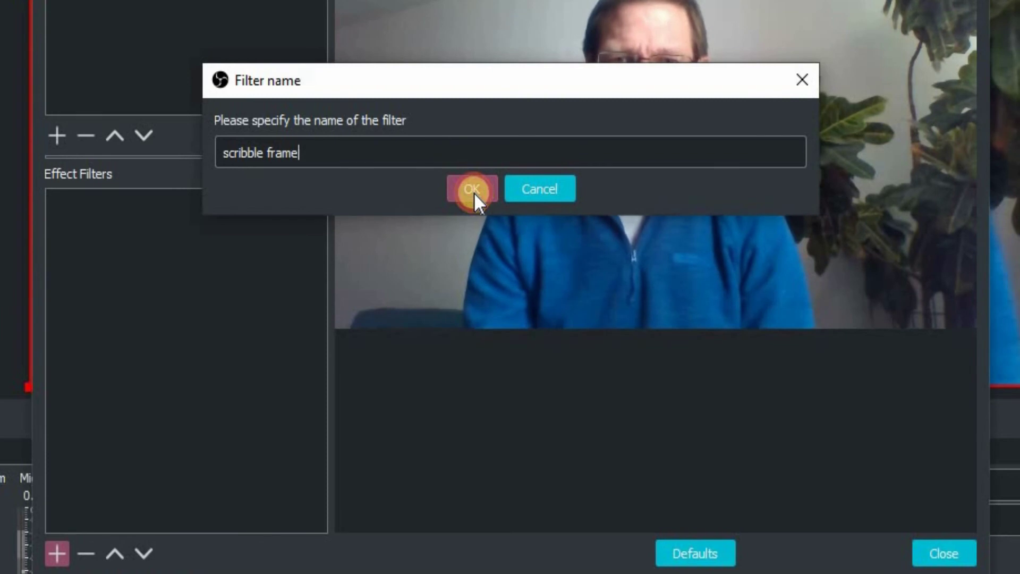
{"action": "left_click", "coordinate": [473, 192]}
{"action": "left_click", "coordinate": [912, 189]}
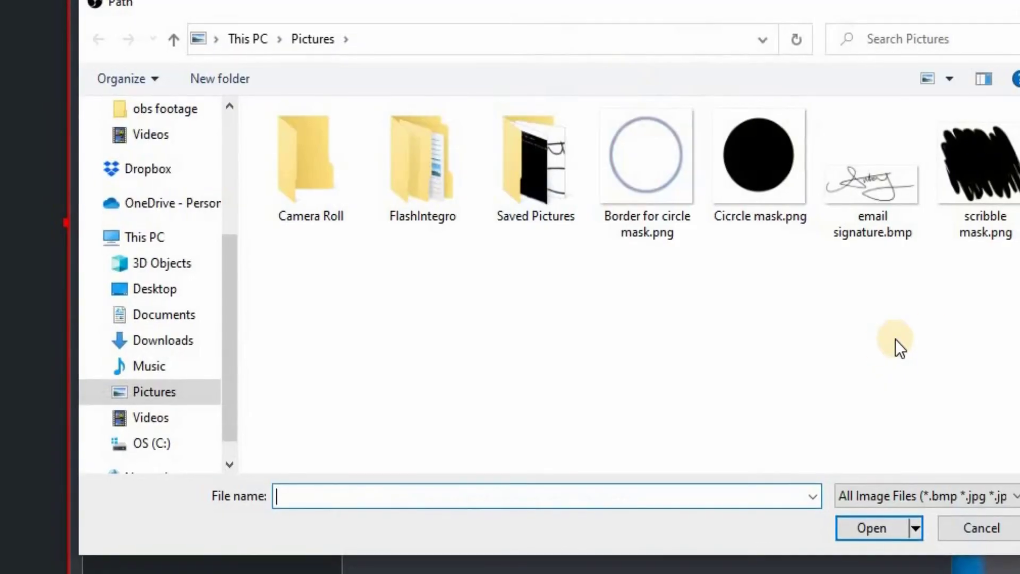
{"action": "left_click", "coordinate": [976, 173]}
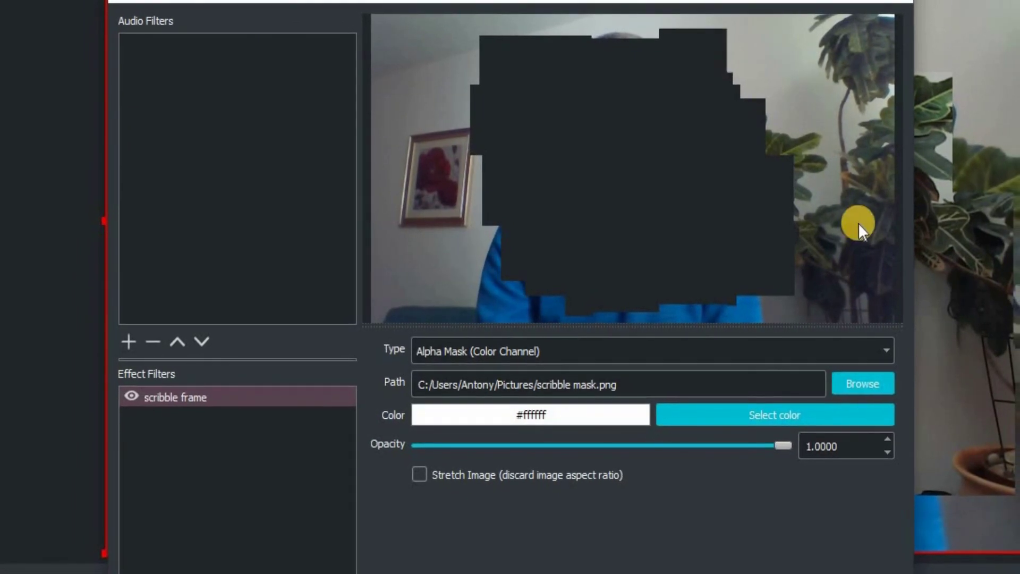
{"action": "left_click", "coordinate": [887, 352]}
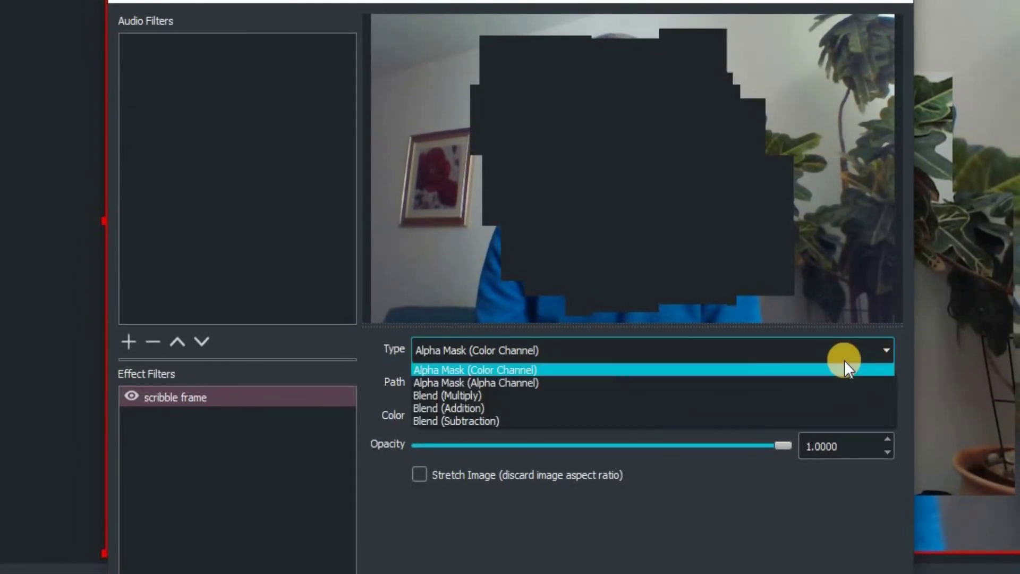
{"action": "left_click", "coordinate": [825, 385]}
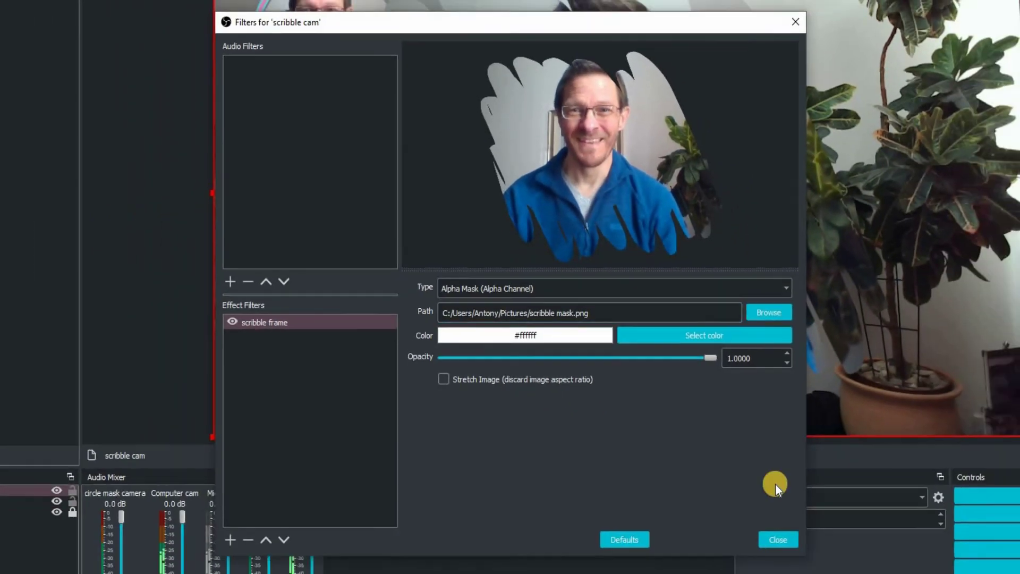
{"action": "left_click", "coordinate": [776, 538]}
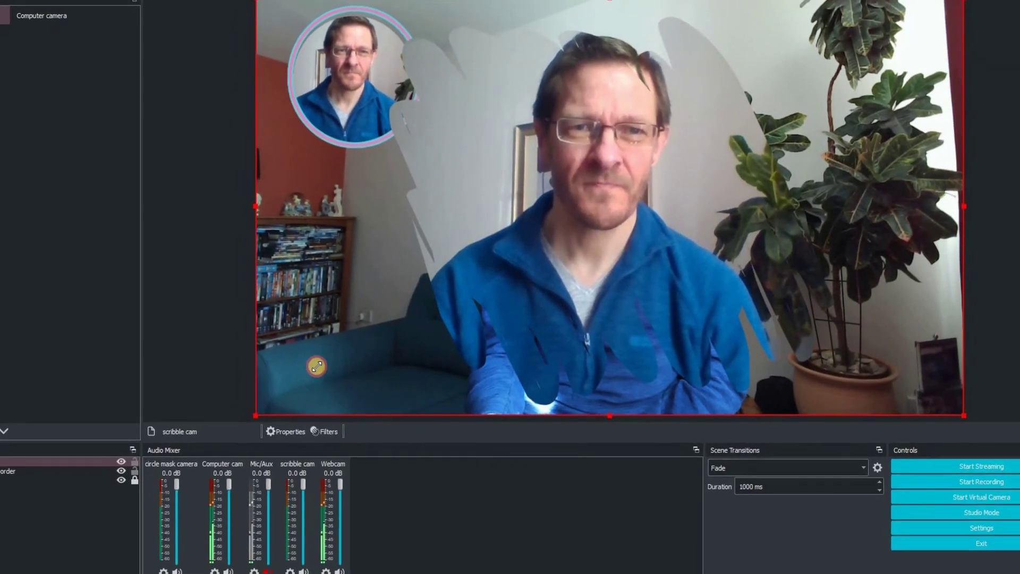
Shrink the scribble cam and place it in the top-right corner beside the circle cam.
{"action": "mouse_move", "coordinate": [317, 365]}
{"action": "left_mouse_down"}
{"action": "mouse_move", "coordinate": [521, 223]}
{"action": "mouse_move", "coordinate": [683, 42]}
{"action": "mouse_move", "coordinate": [648, 78]}
{"action": "left_mouse_up"}
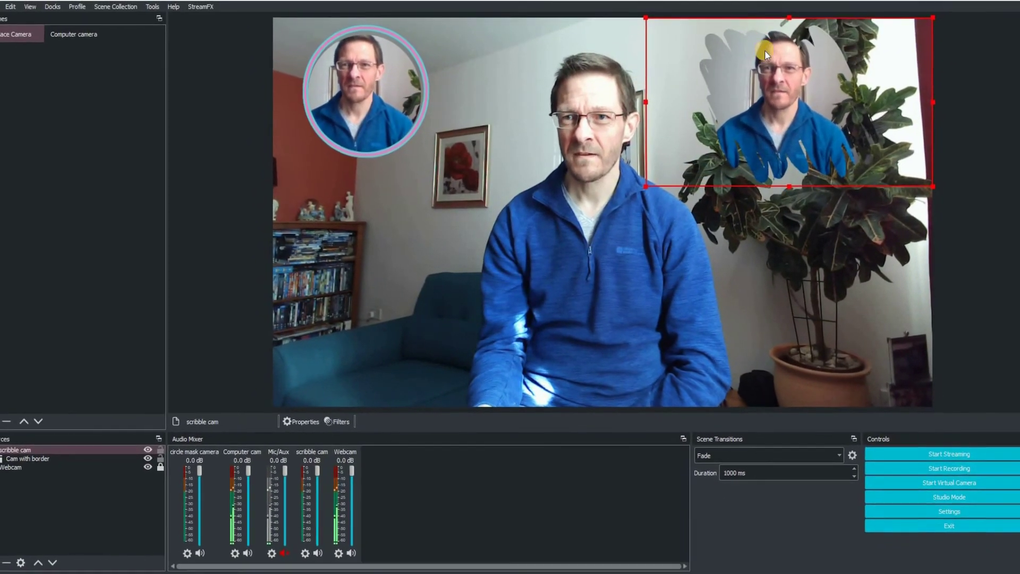
{"action": "left_click_drag", "start_coordinate": [776, 96], "coordinate": [785, 103]}
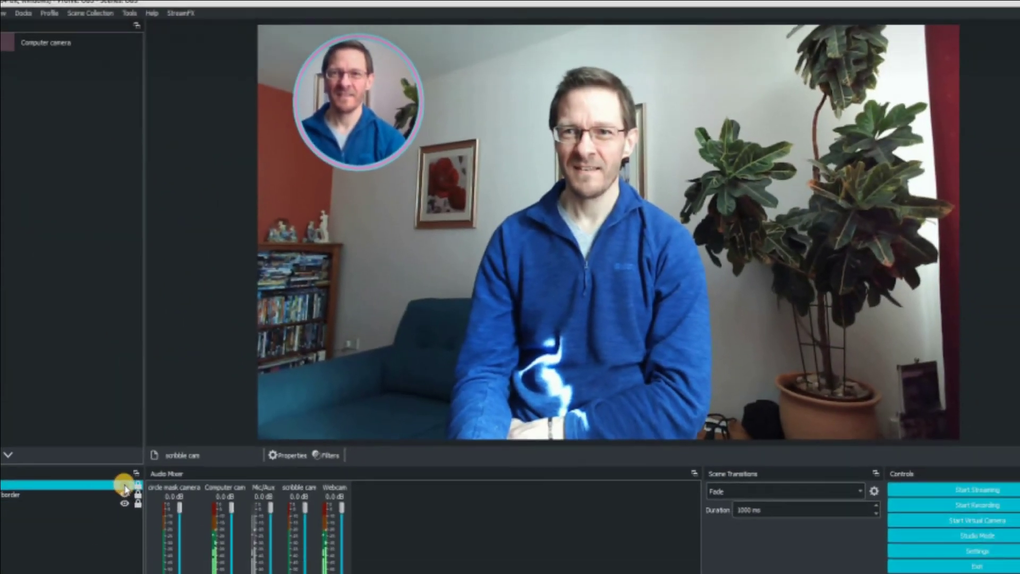
{"action": "left_click", "coordinate": [118, 448]}
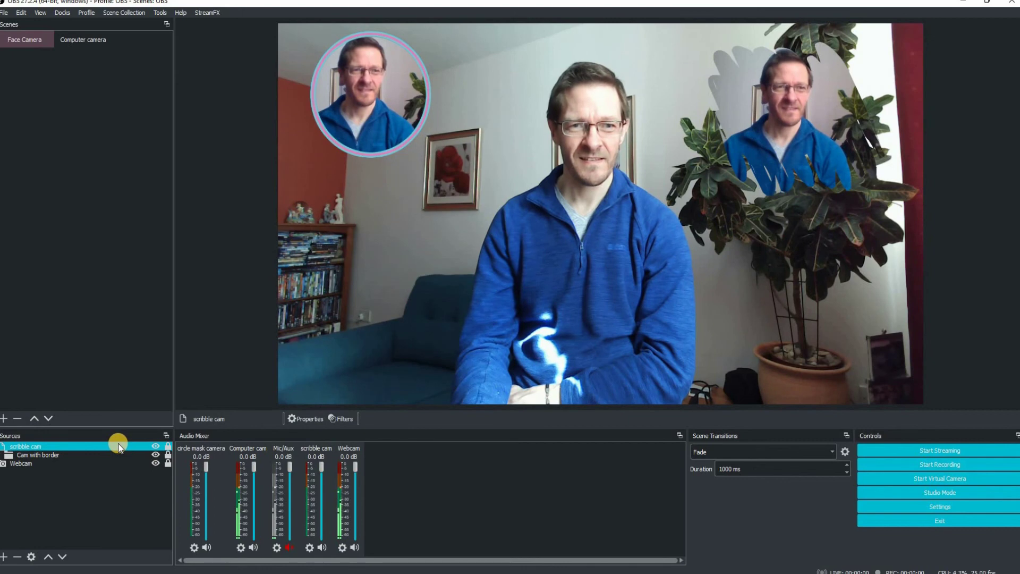
{"action": "left_click", "coordinate": [152, 453]}
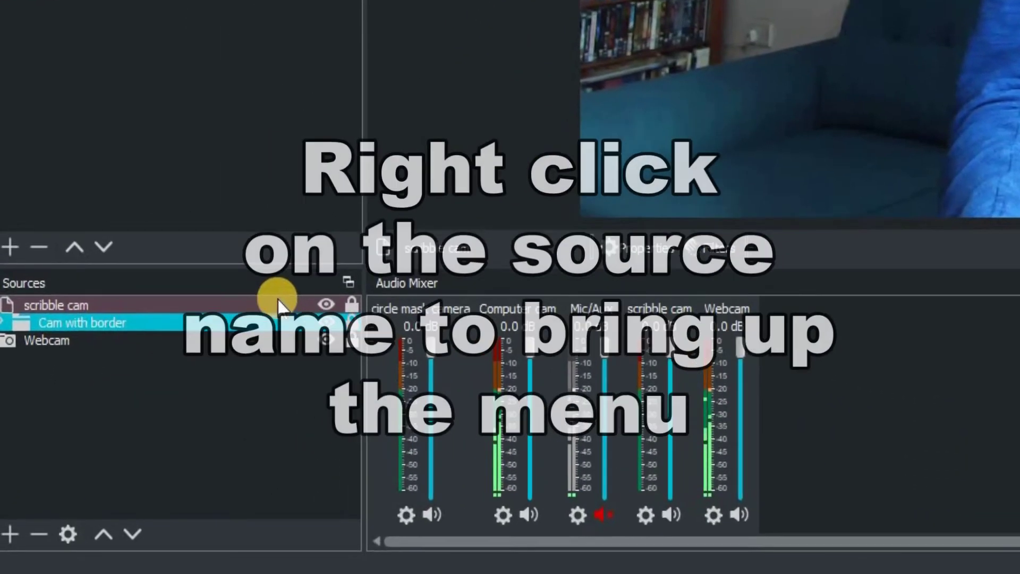
Set the scribble cam's Show and Hide transitions to Fade.
{"action": "right_click", "coordinate": [238, 345]}
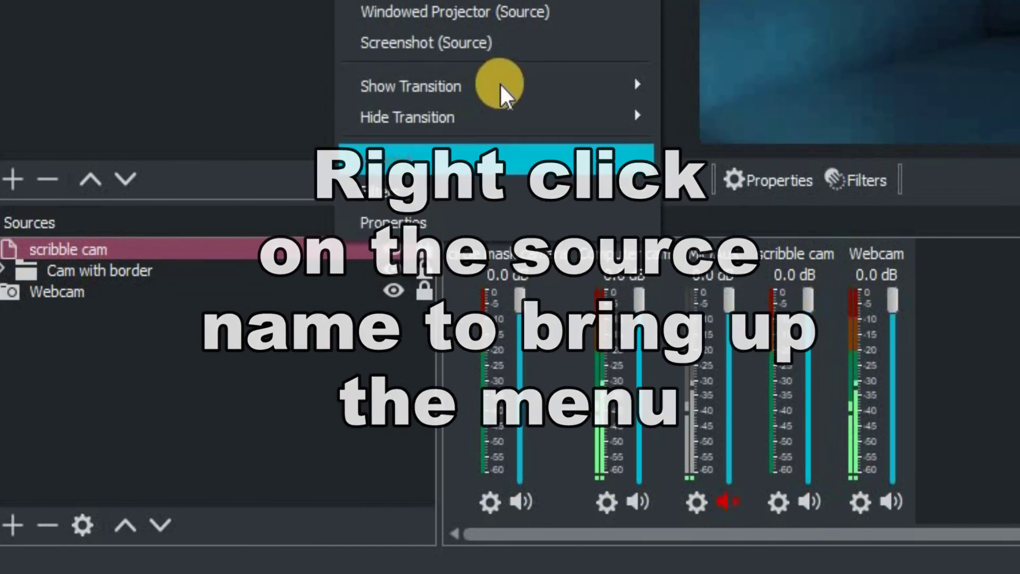
{"action": "mouse_move", "coordinate": [627, 85]}
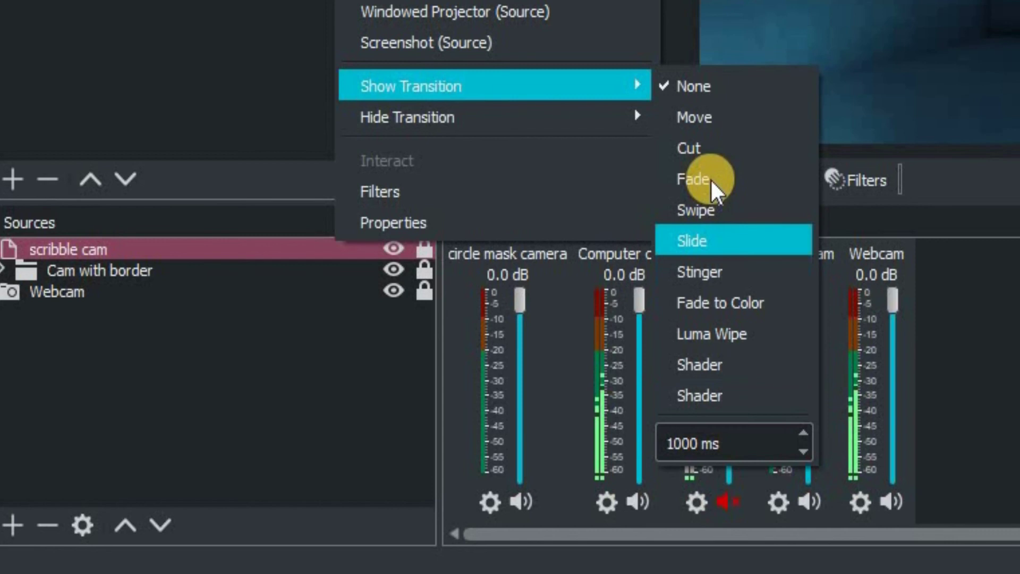
{"action": "left_click", "coordinate": [420, 269]}
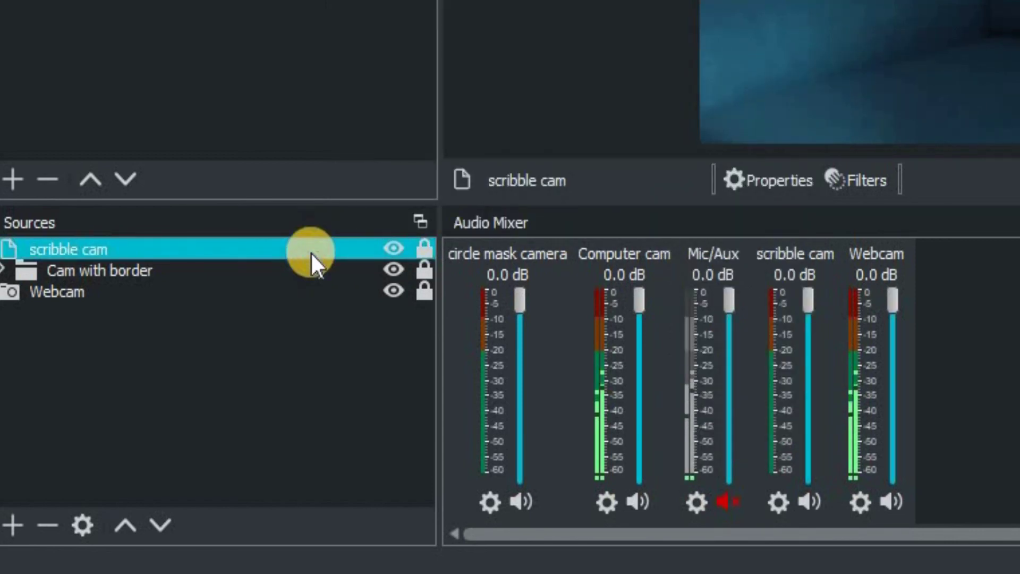
{"action": "right_click", "coordinate": [310, 251]}
{"action": "mouse_move", "coordinate": [485, 139]}
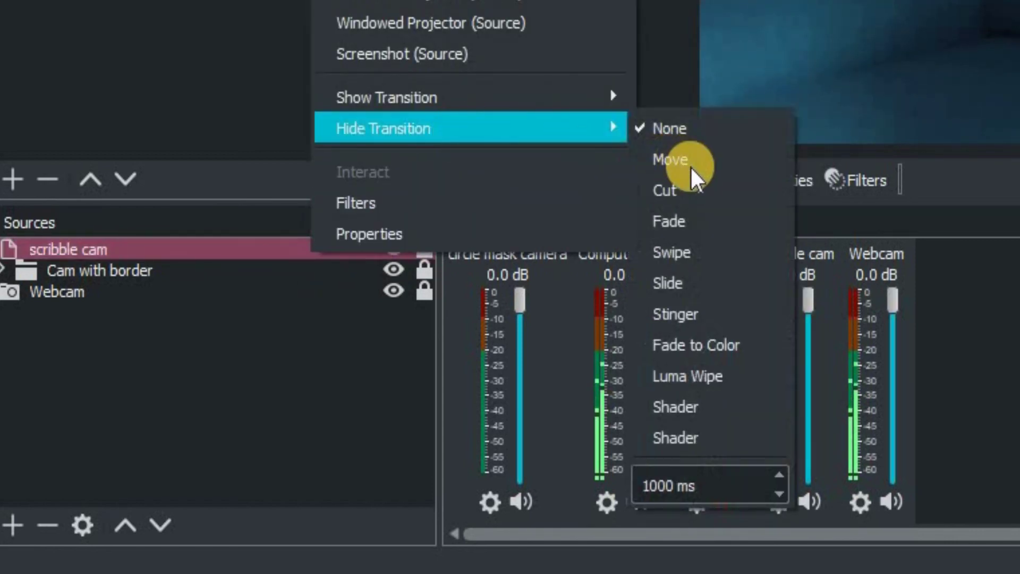
{"action": "left_click", "coordinate": [707, 222]}
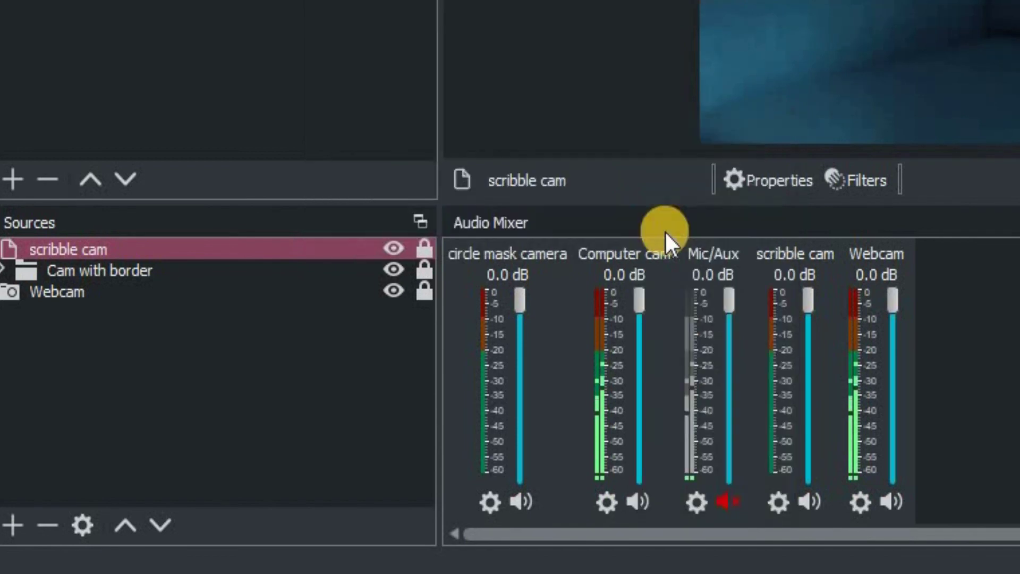
Set Cam with border's Show and Hide transitions to Fade.
{"action": "right_click", "coordinate": [323, 273]}
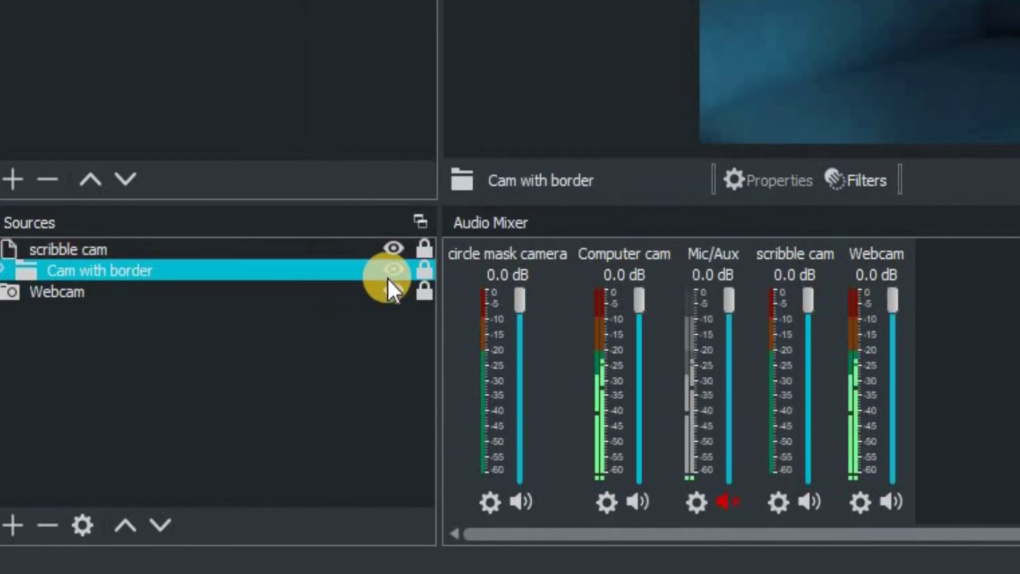
{"action": "mouse_move", "coordinate": [615, 120]}
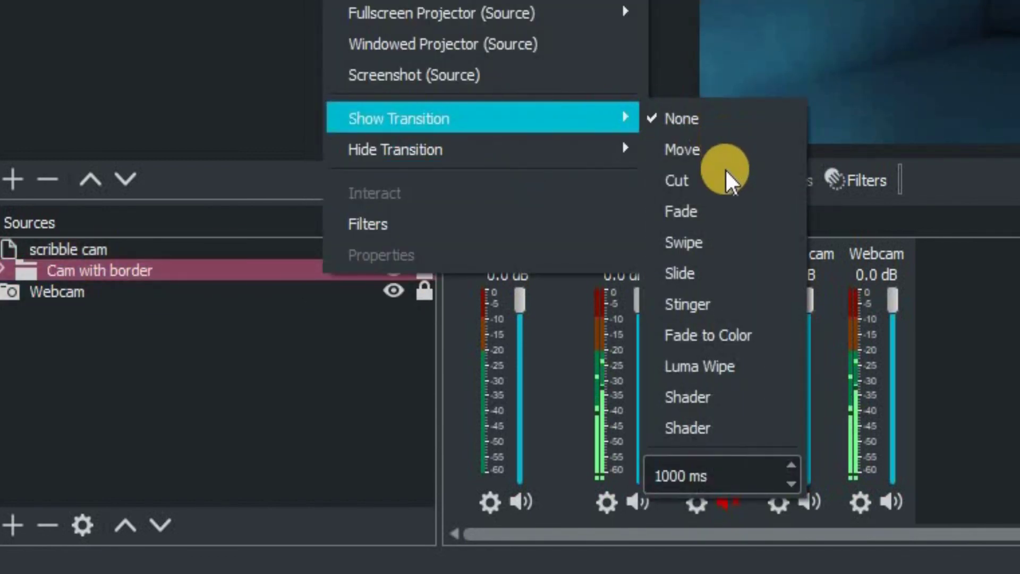
{"action": "left_click", "coordinate": [648, 210]}
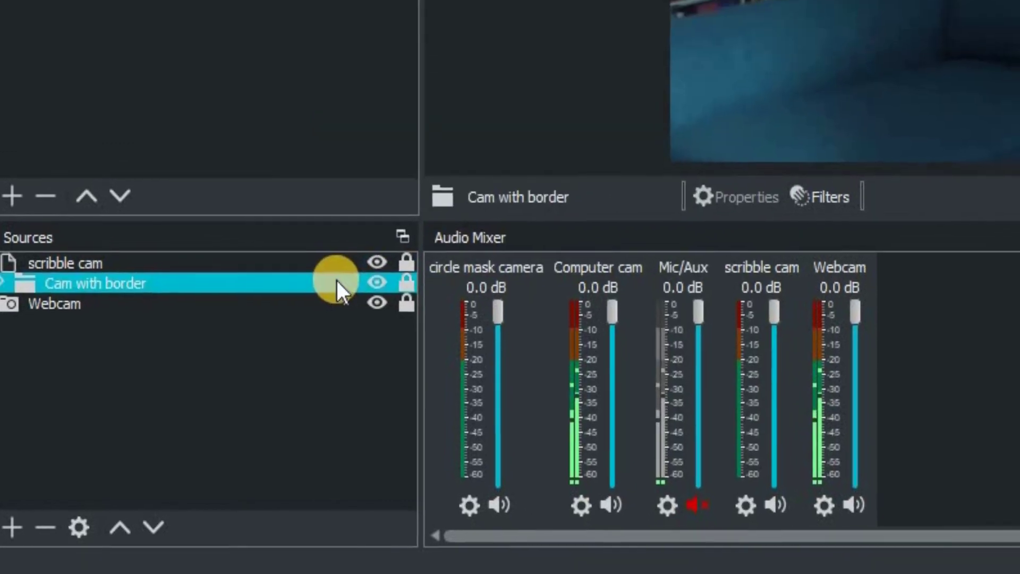
{"action": "right_click", "coordinate": [315, 300]}
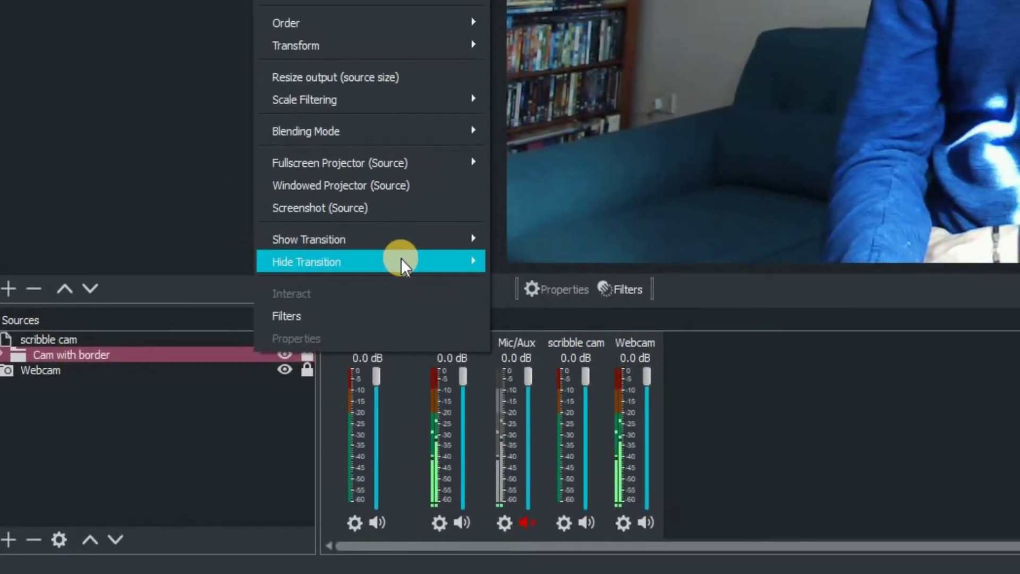
{"action": "mouse_move", "coordinate": [400, 260]}
{"action": "left_click", "coordinate": [470, 349]}
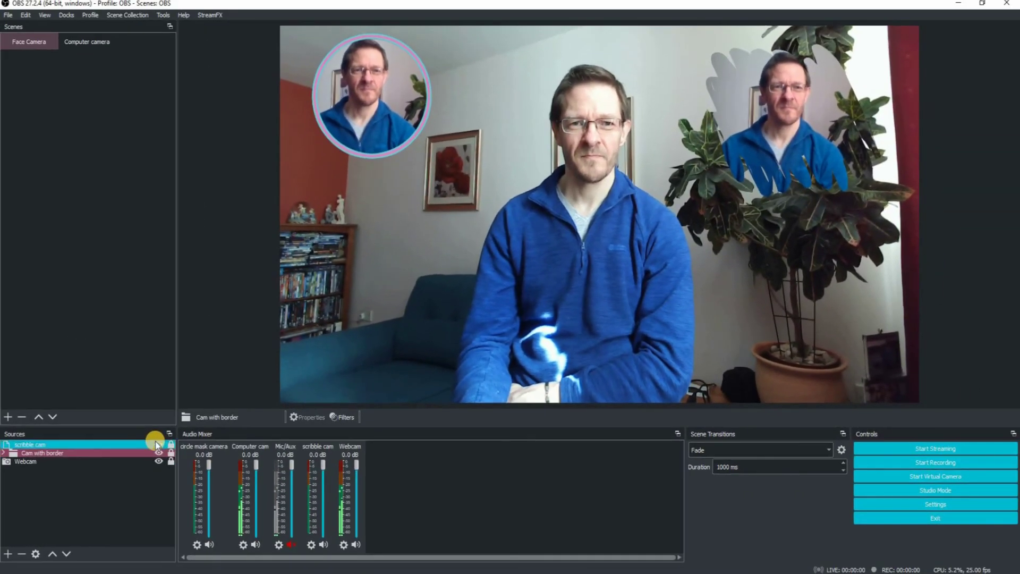
{"action": "left_click", "coordinate": [167, 437]}
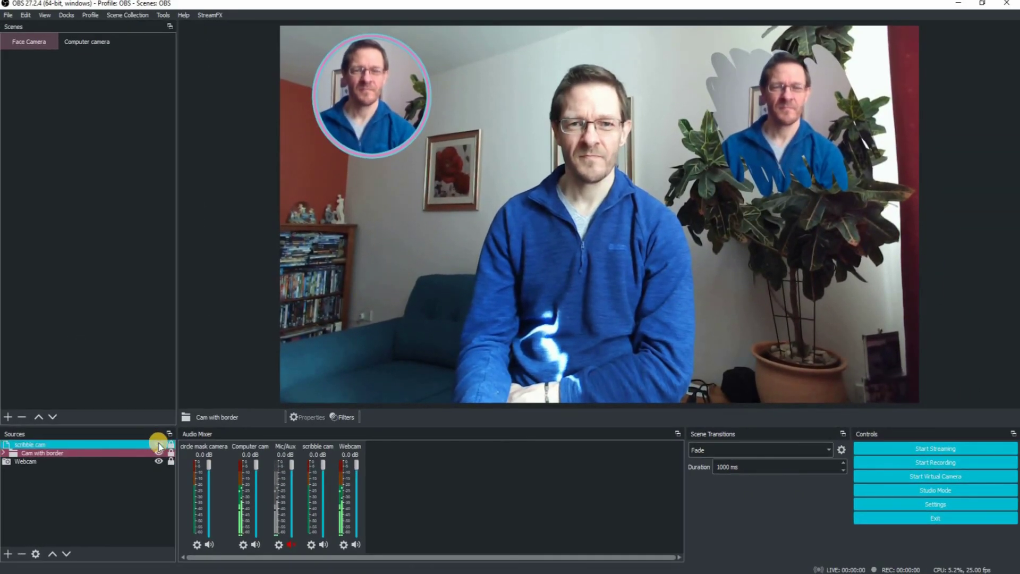
{"action": "left_click", "coordinate": [158, 455]}
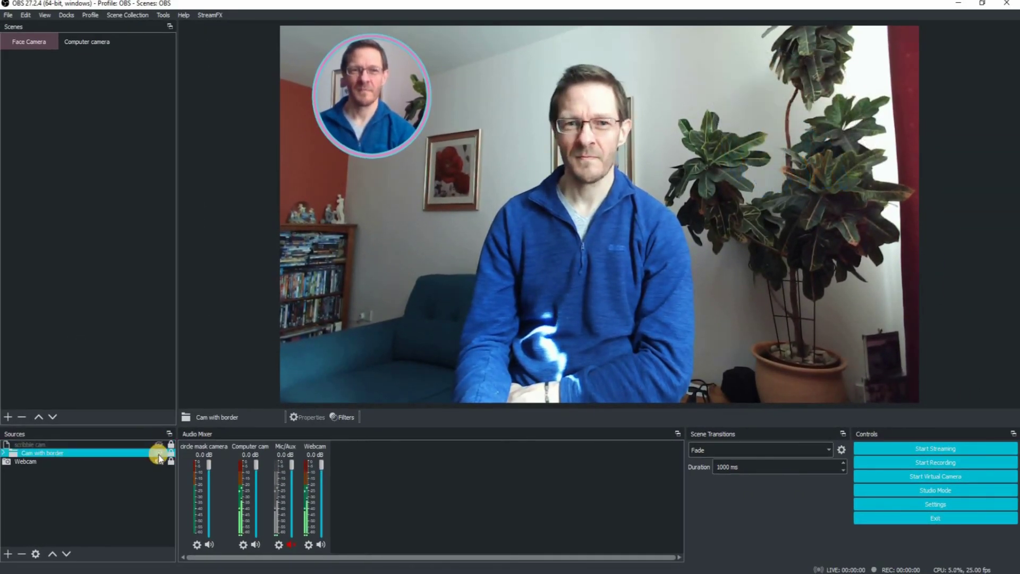
{"action": "left_click", "coordinate": [158, 445]}
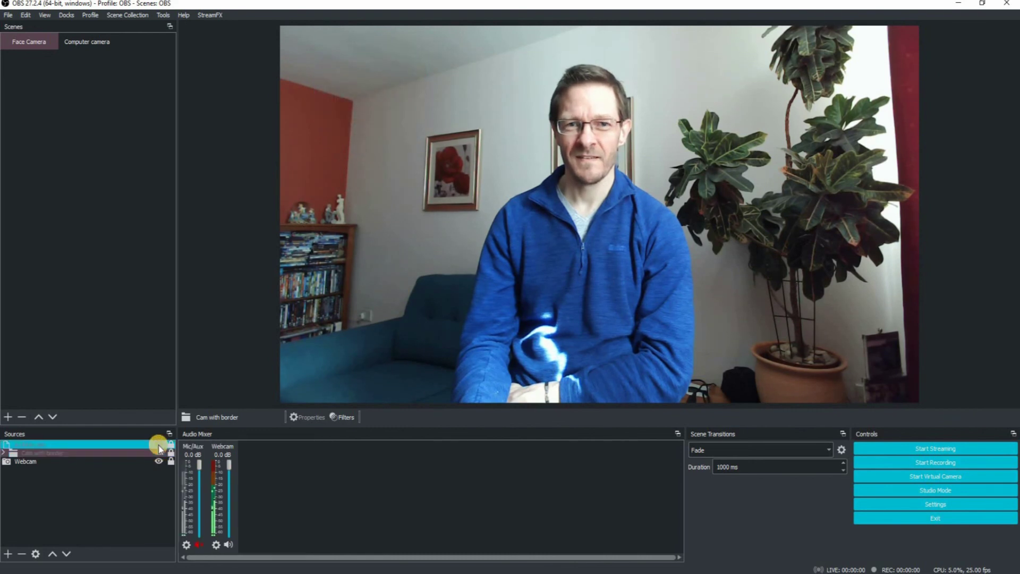
{"action": "left_click", "coordinate": [159, 446]}
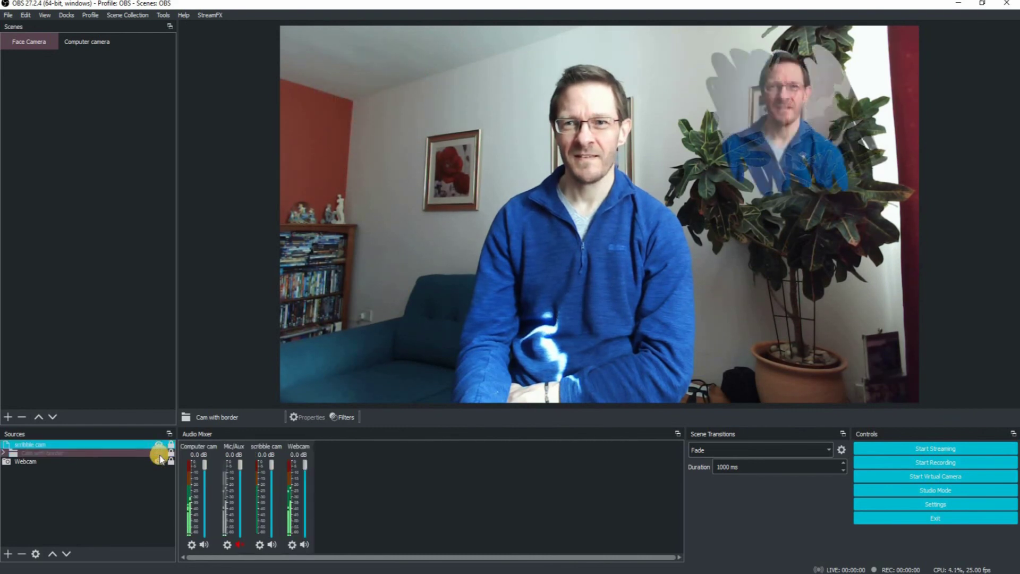
{"action": "left_click", "coordinate": [159, 453]}
{"action": "left_click", "coordinate": [159, 453]}
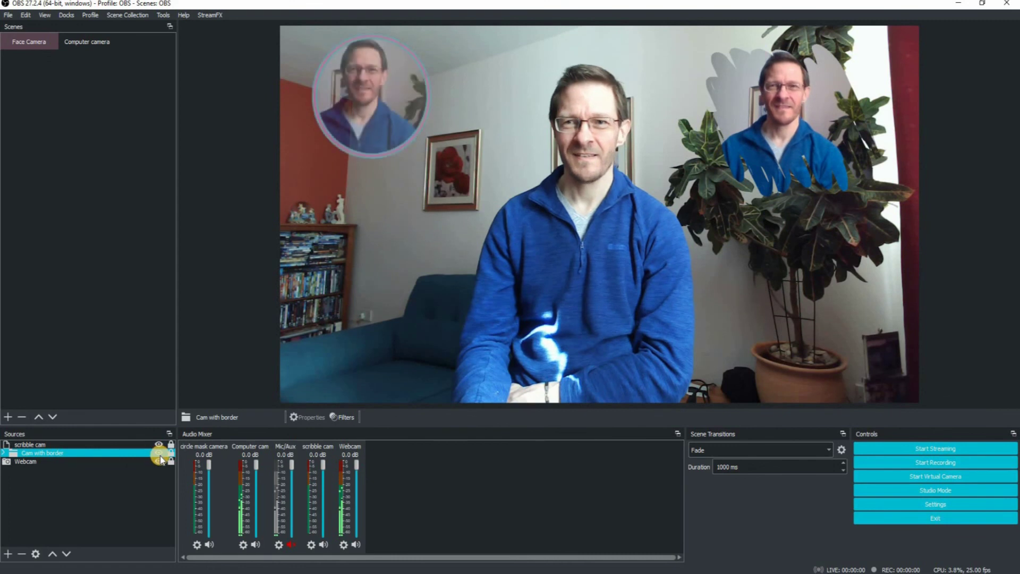